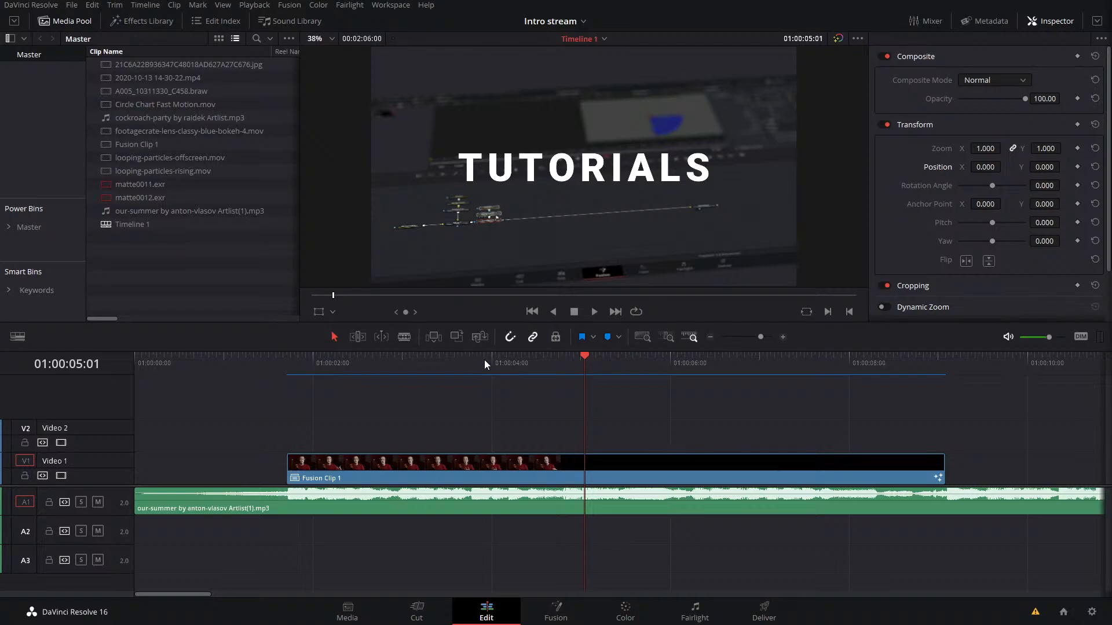
Step: Play the intro timeline from its start and review the spinning transition around the TUTORIALS title
key("Home")
key("space")
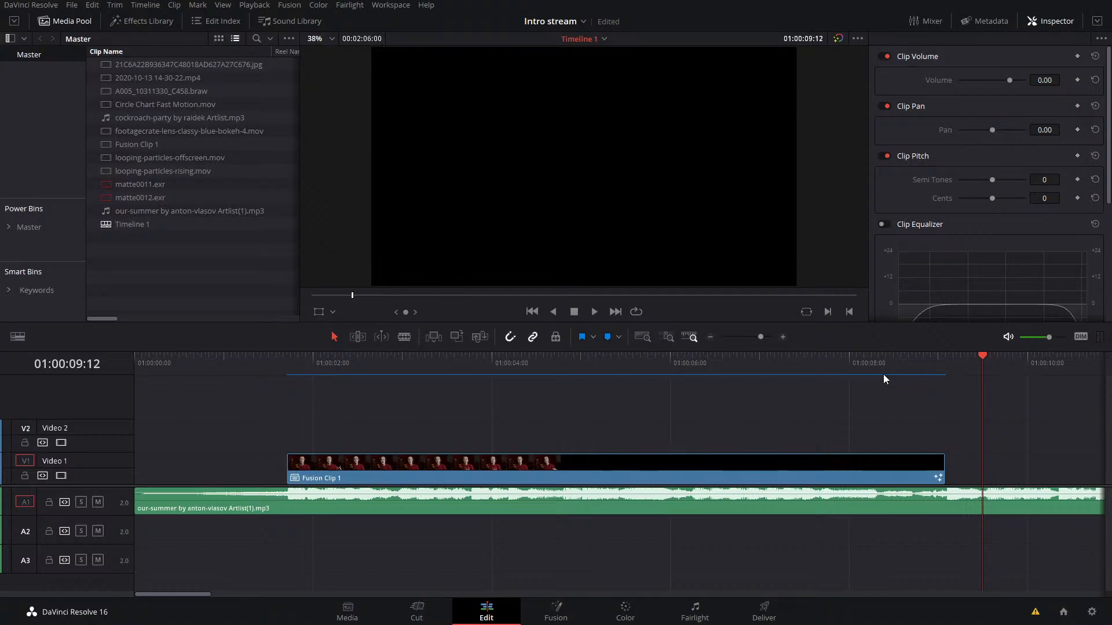
left_click(735, 377)
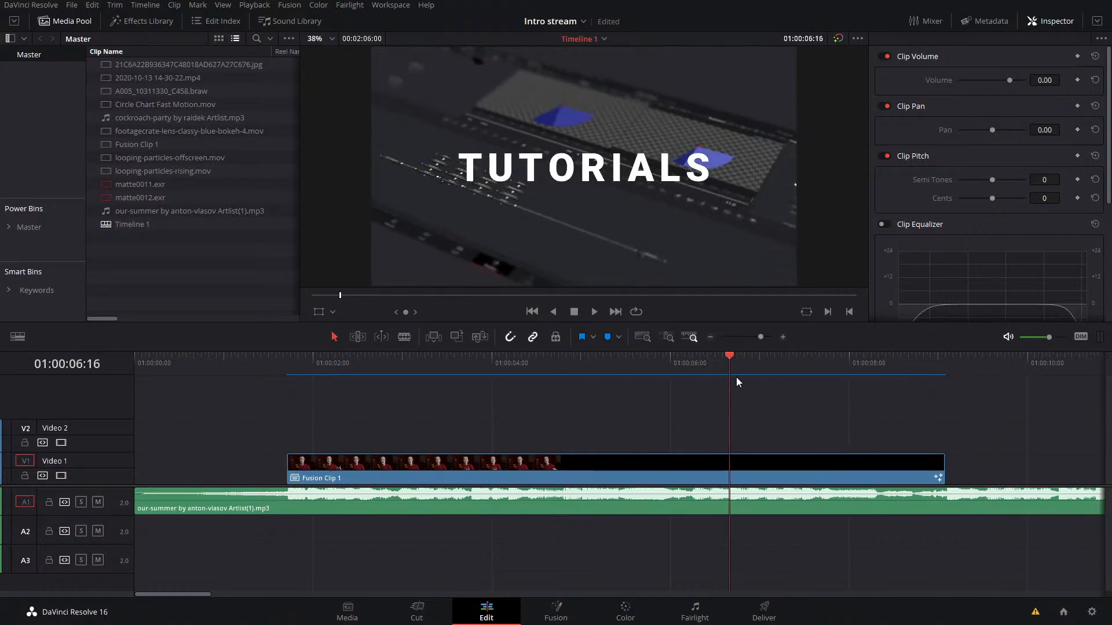
left_click(672, 407)
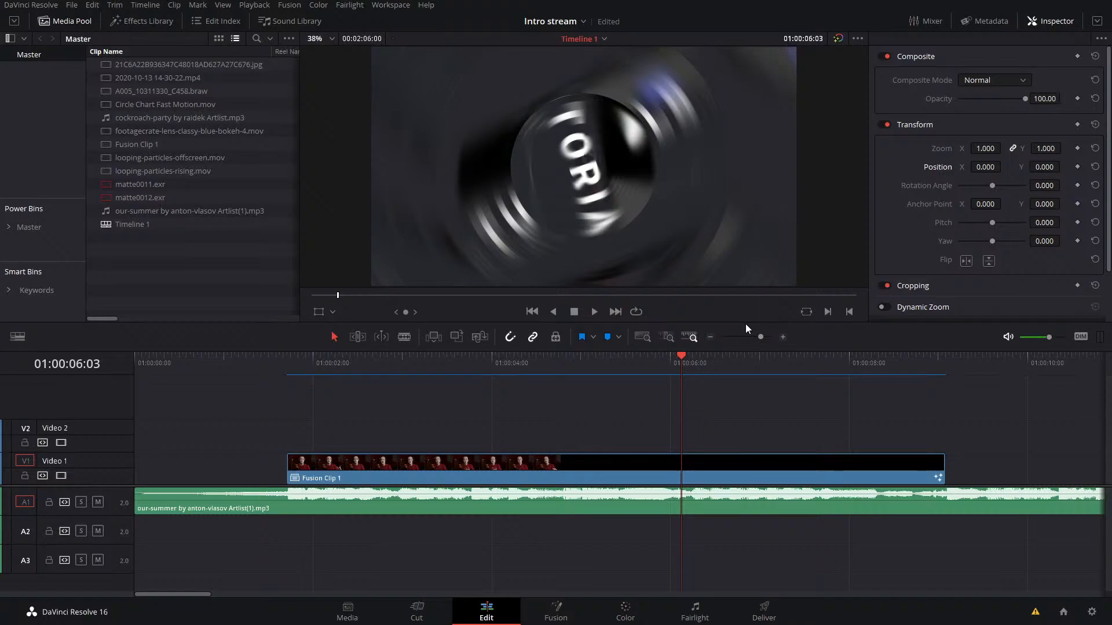
left_click_drag(734, 354, 652, 486)
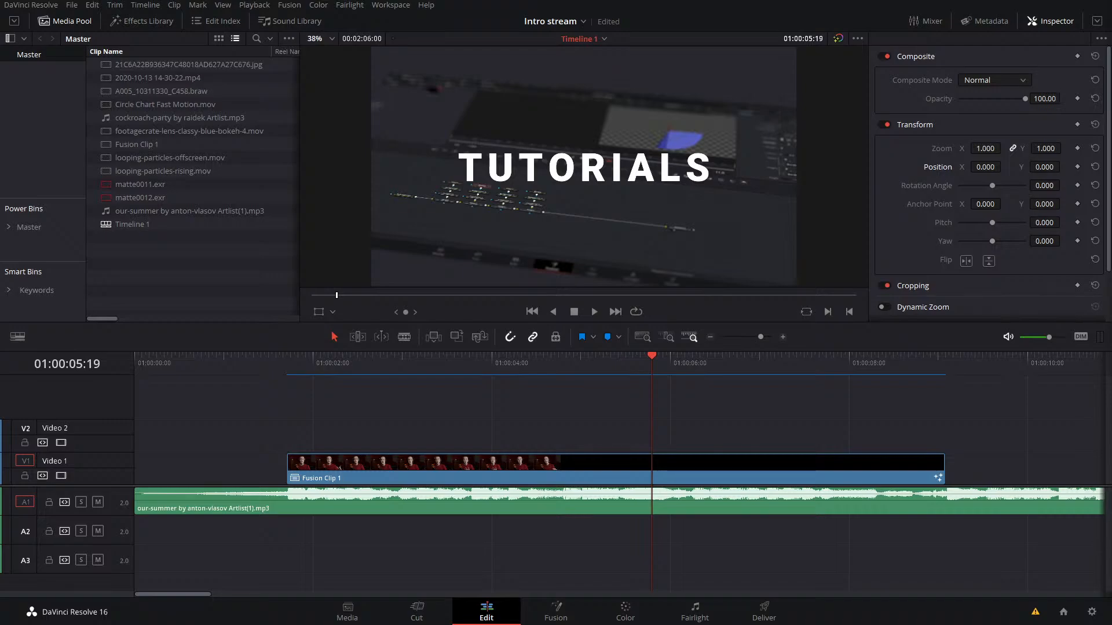
Step: Open Fusion Clip 1 on the Fusion page and hide the Spline editor
left_click(485, 363)
left_click(541, 471)
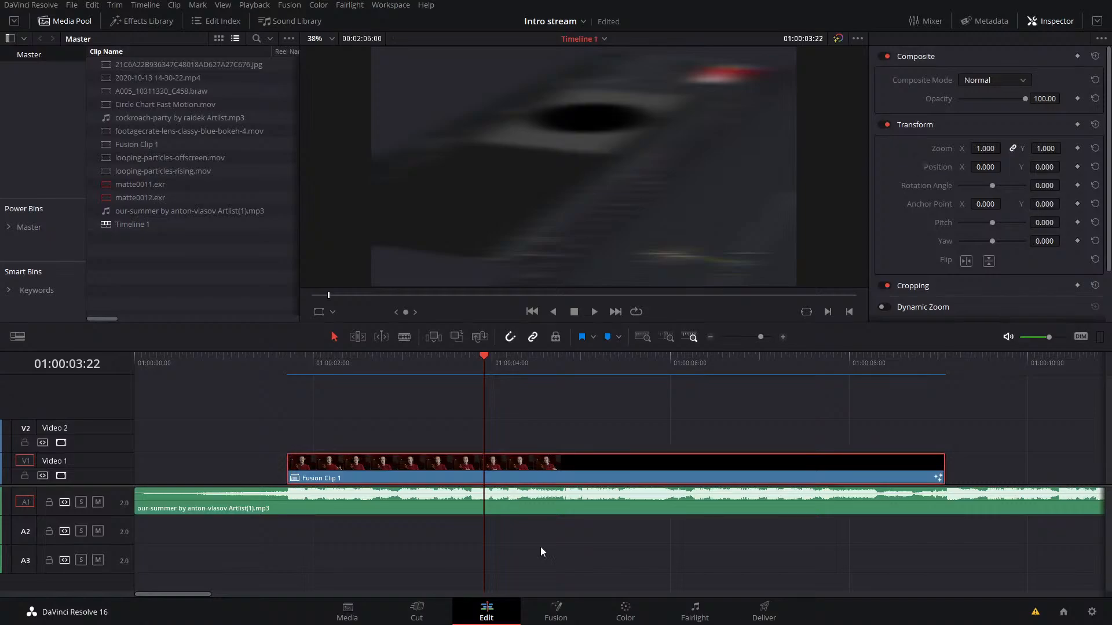
key("shift+5")
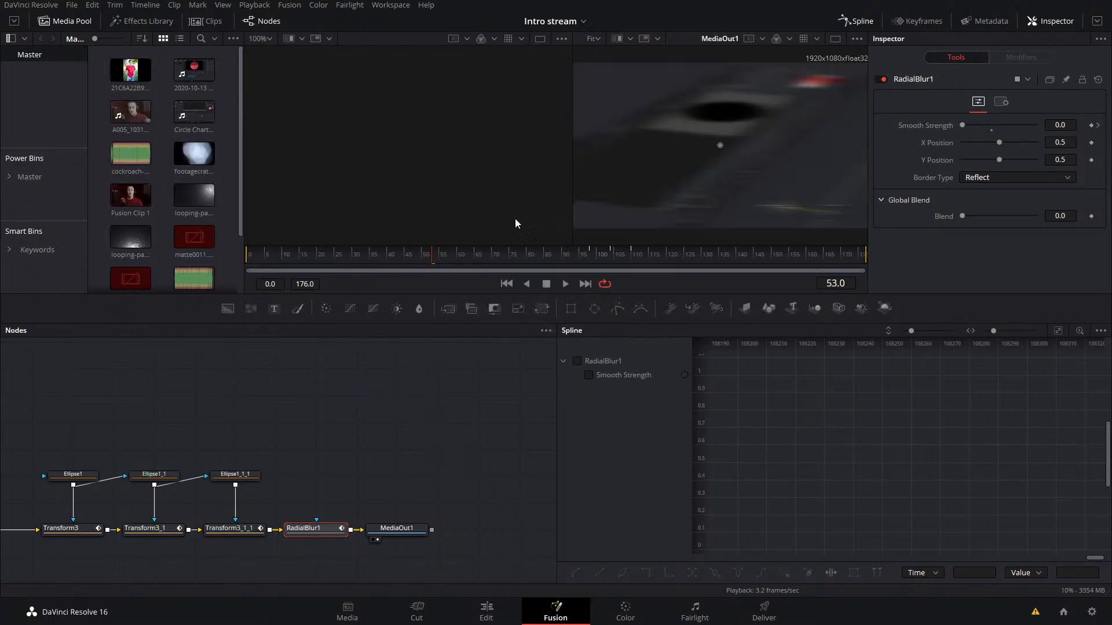
left_click(855, 21)
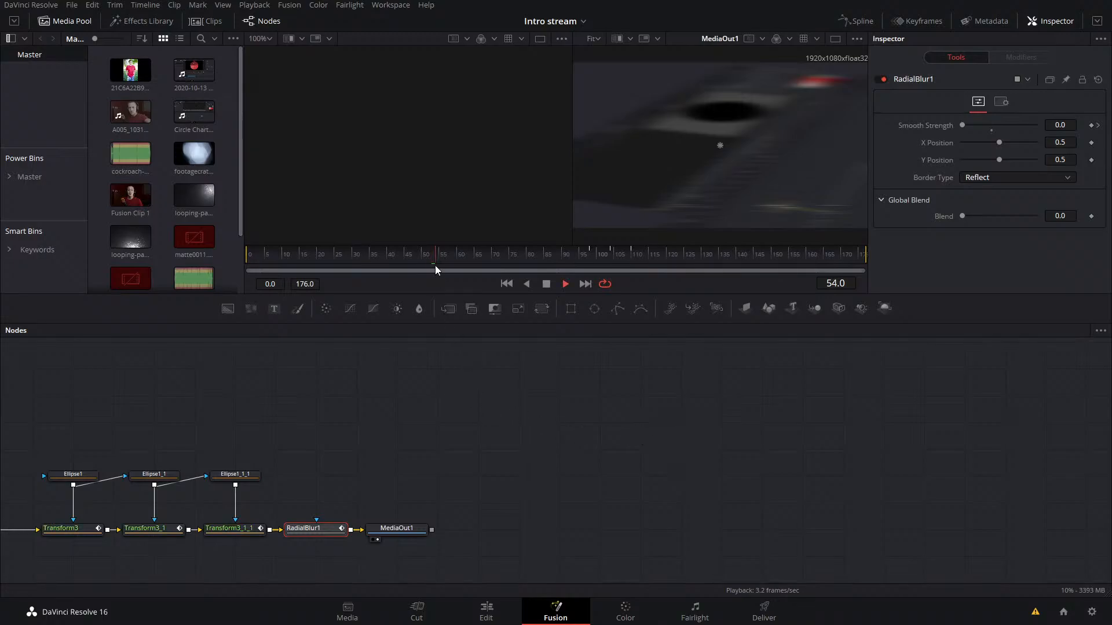
Step: Examine the animated angle of Transform3 and the smooth strength of RadialBlur1 between frames 103 and 109
left_click_drag(435, 265, 625, 263)
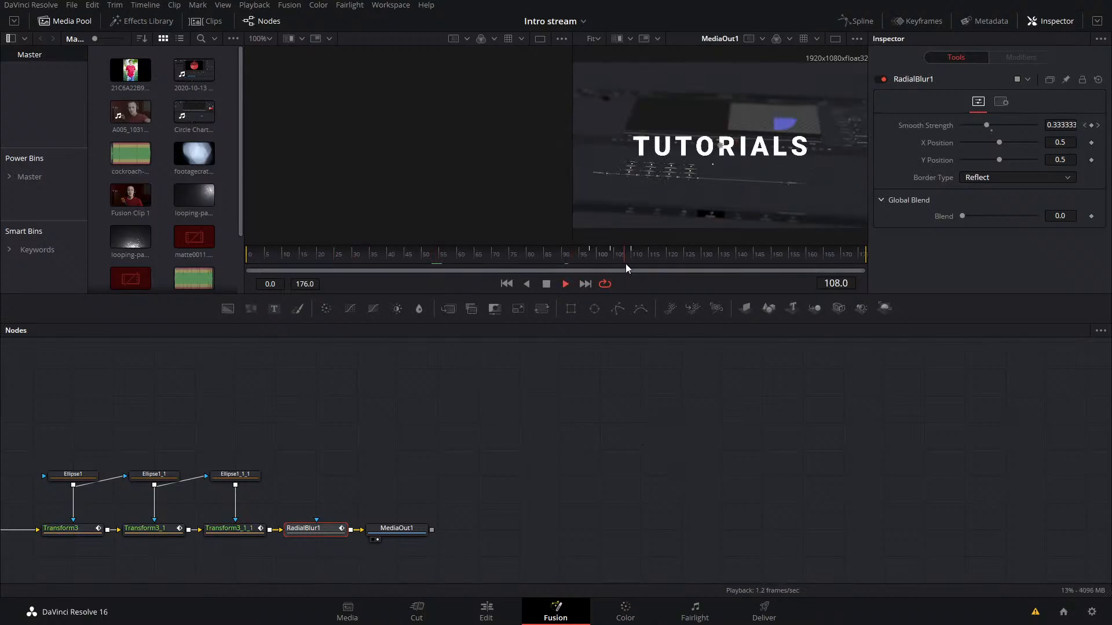
left_click(645, 419)
left_click_drag(427, 400, 756, 444)
key("space")
left_click_drag(446, 452, 812, 399)
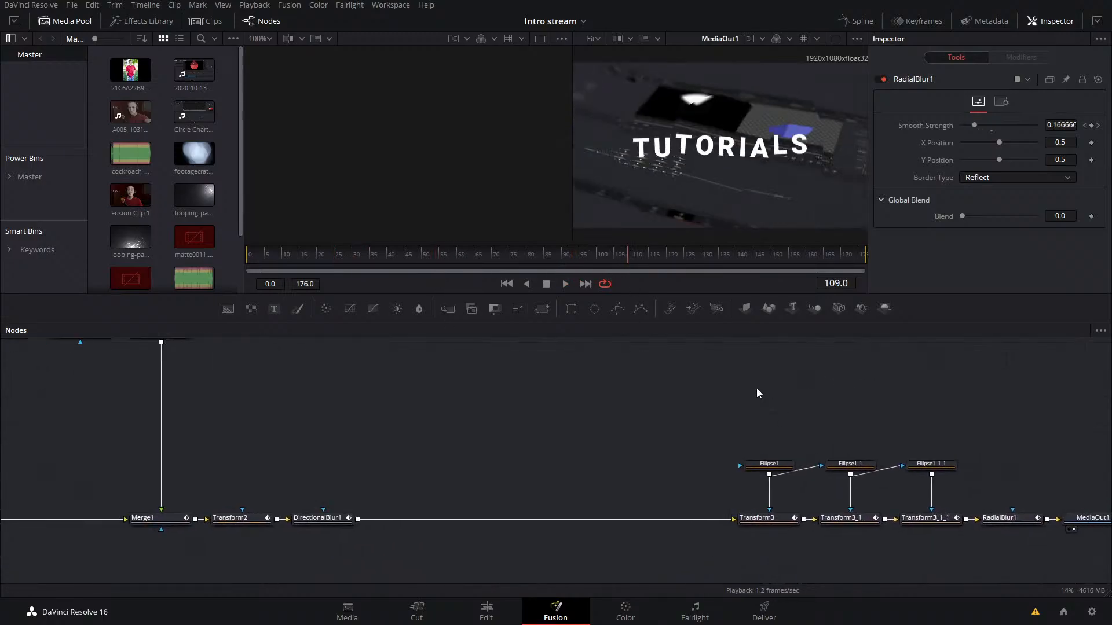
left_click(767, 518)
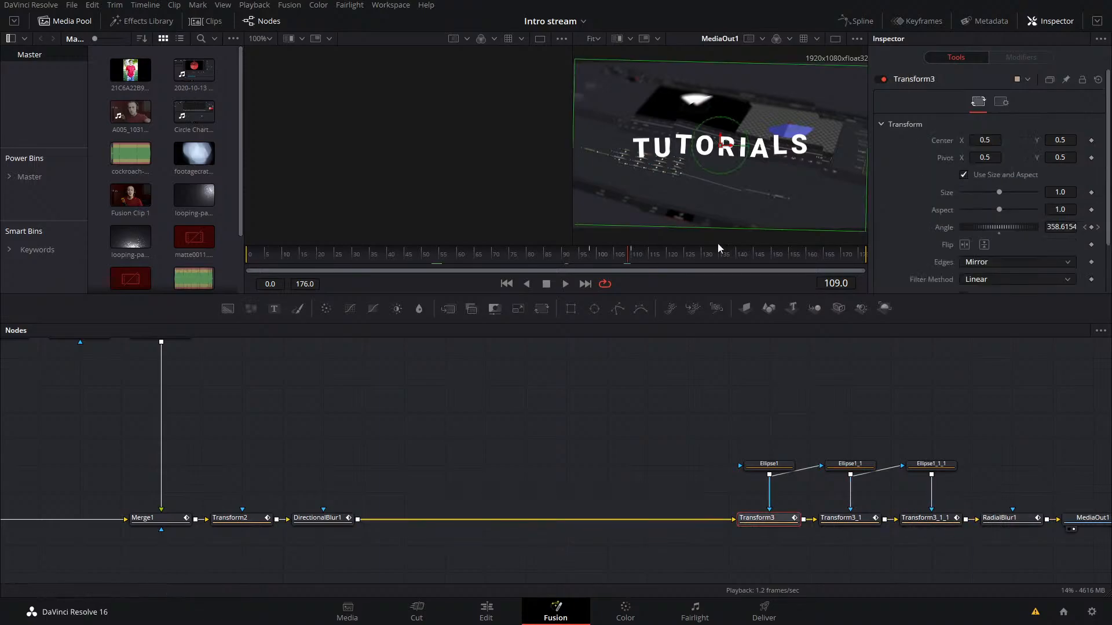
left_click(615, 250)
key("Left")
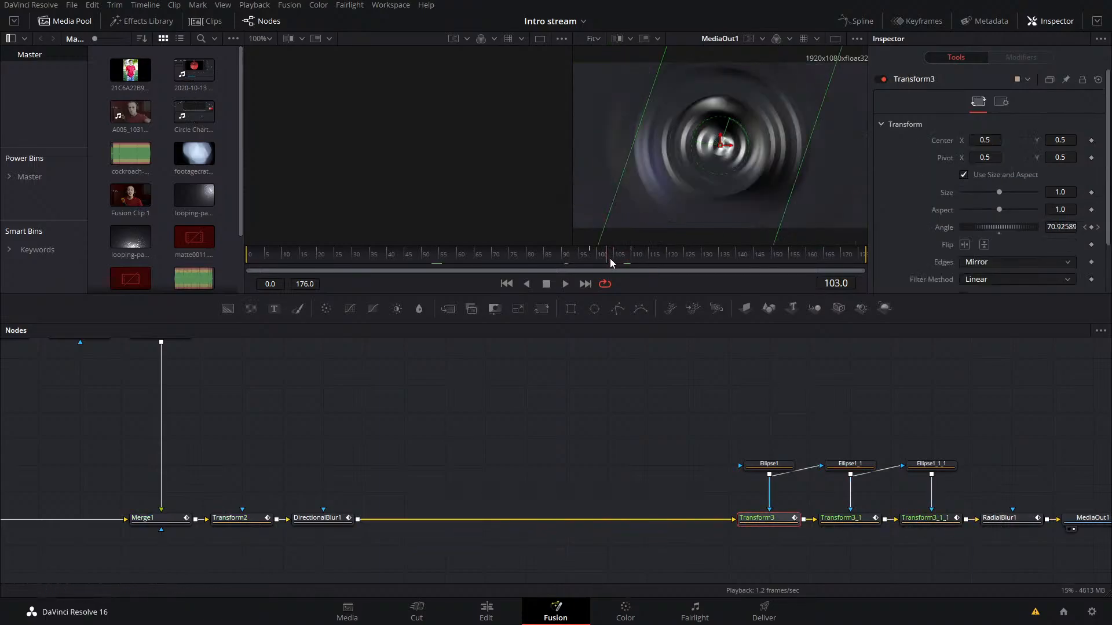
left_click(1011, 518)
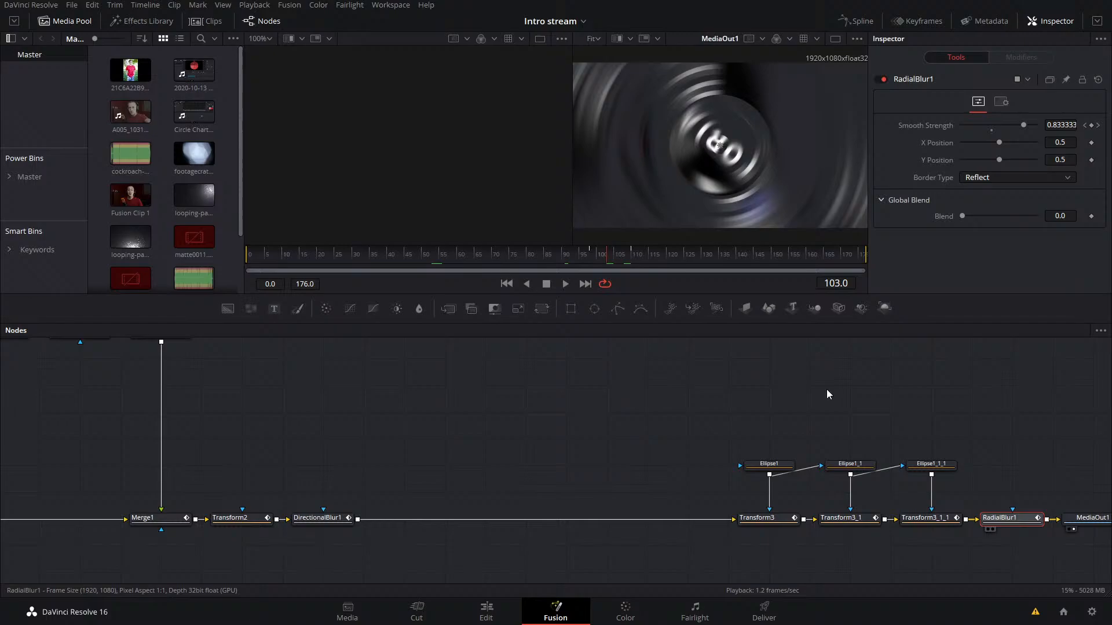
left_click(613, 258)
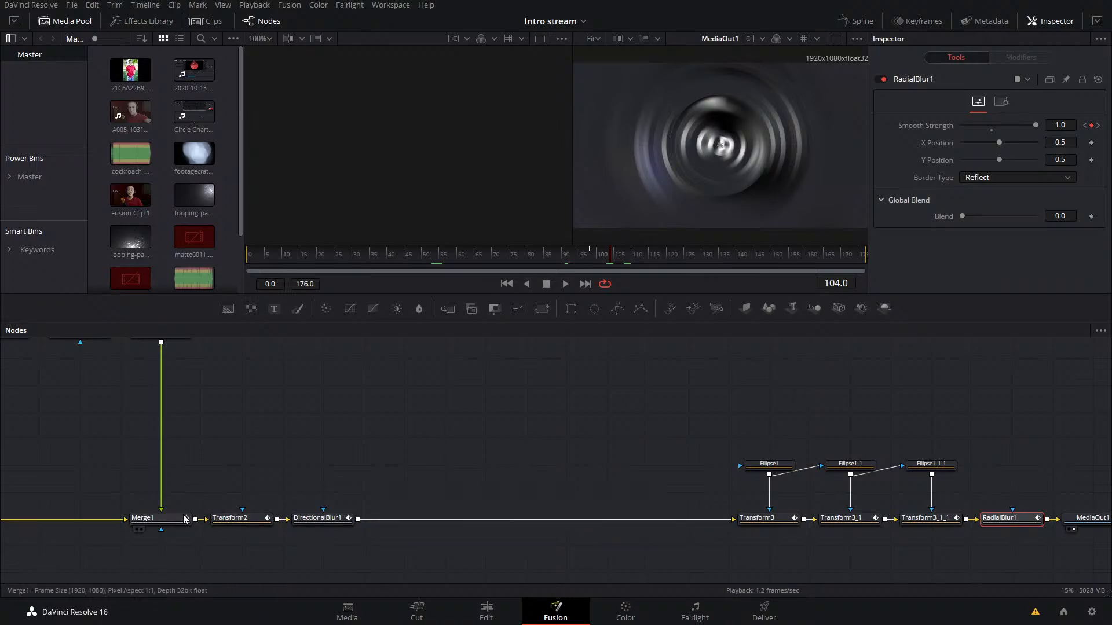
Step: Lower the Blend of Merge1 to its minimum at frame 104
left_click_drag(267, 481, 615, 459)
left_click(526, 503)
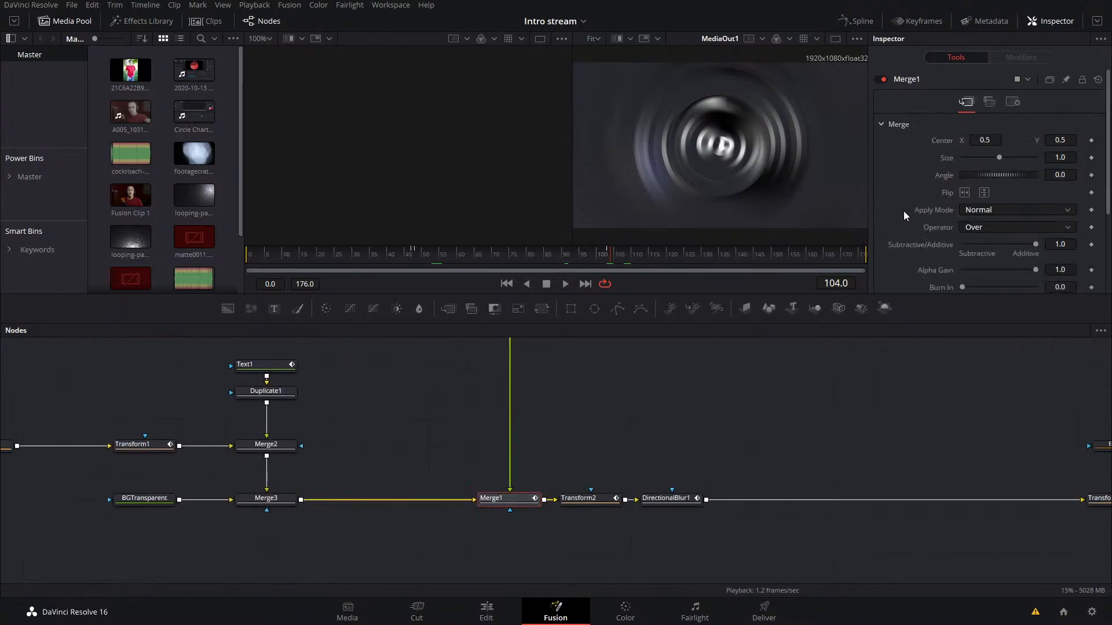
scroll(904, 216, "down", 3)
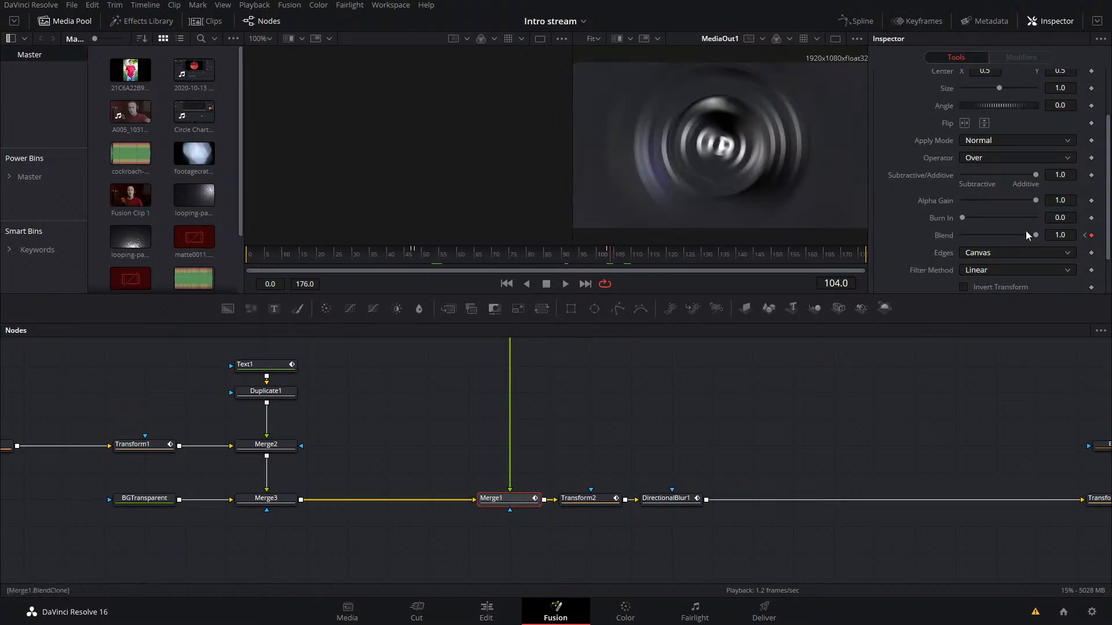
left_click_drag(1035, 235, 834, 254)
Step: Preview the title transition around frames 102 and 103, and return to frame 89
left_click(742, 403)
left_click(607, 253)
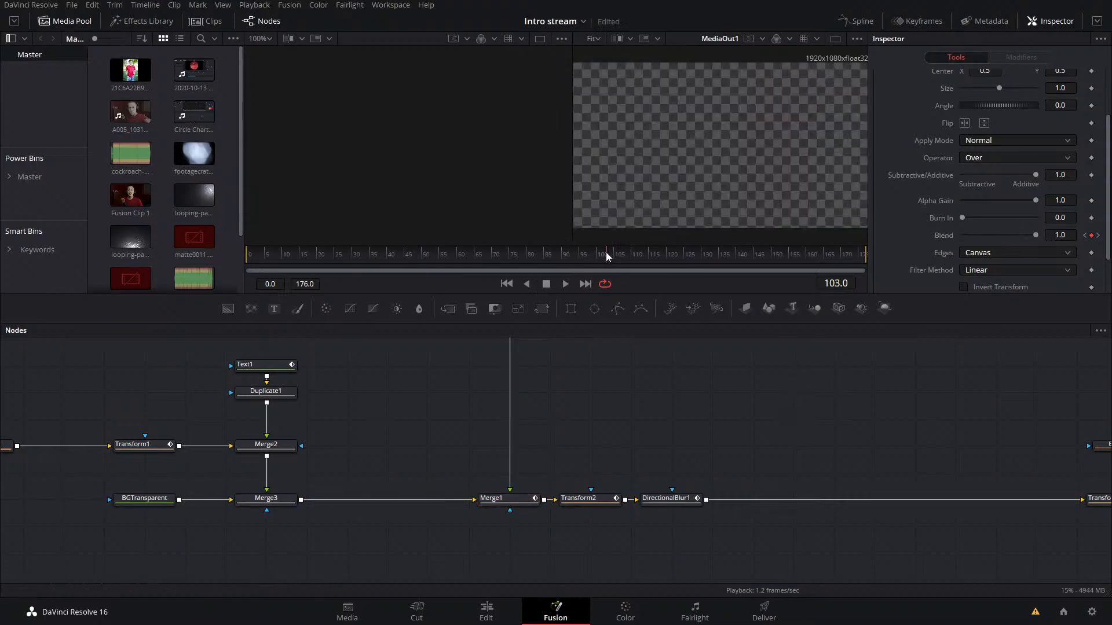
left_click_drag(606, 253, 598, 252)
key("space")
key("space")
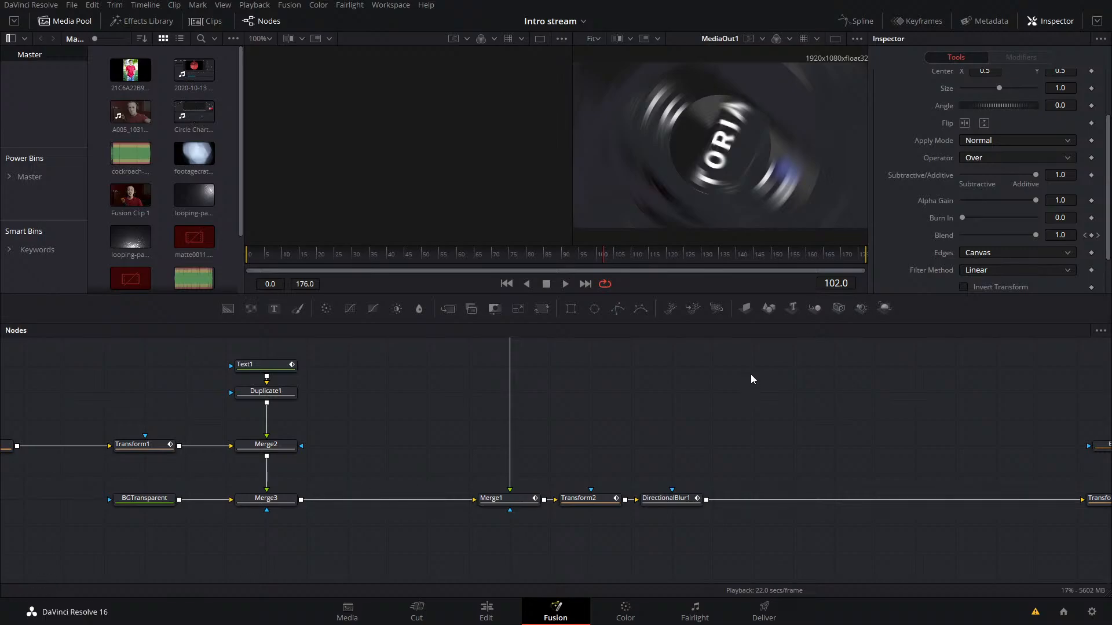
left_click_drag(803, 417, 609, 461)
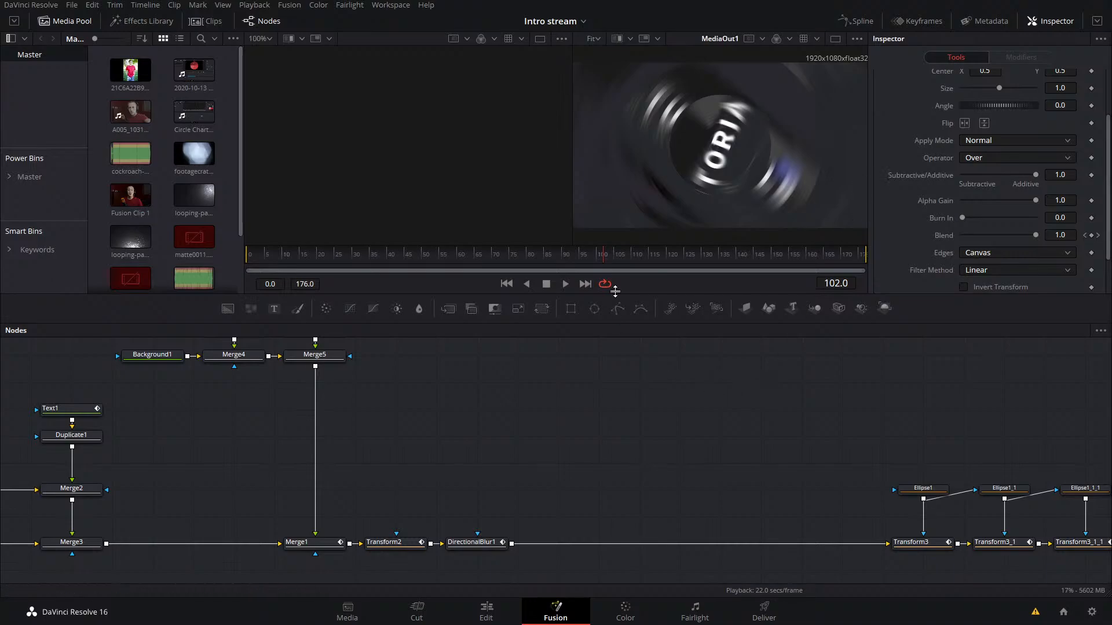
left_click_drag(609, 258, 558, 265)
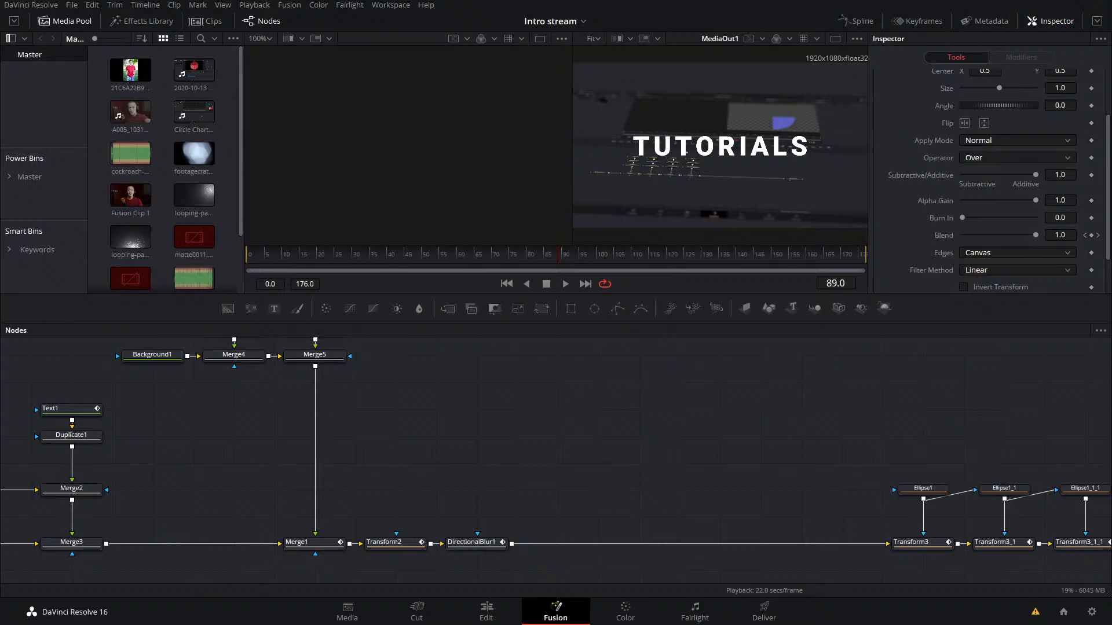
Step: Save the Intro stream project and open the Hand On Fire project from the project manager
key("ctrl+s")
left_click(79, 6)
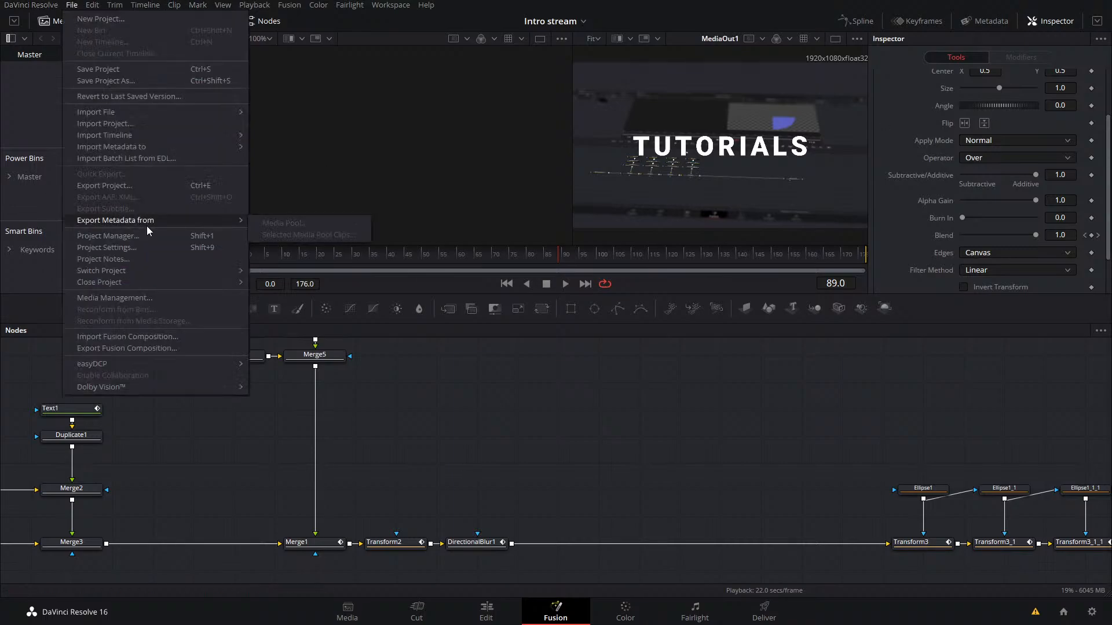
left_click(137, 235)
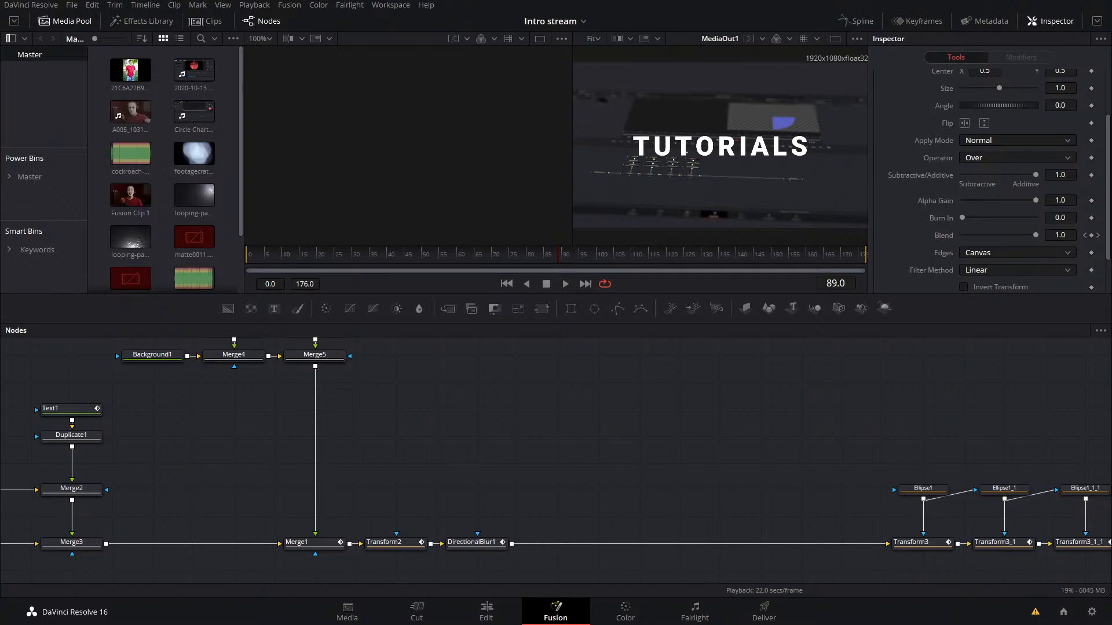
key("alt+Tab")
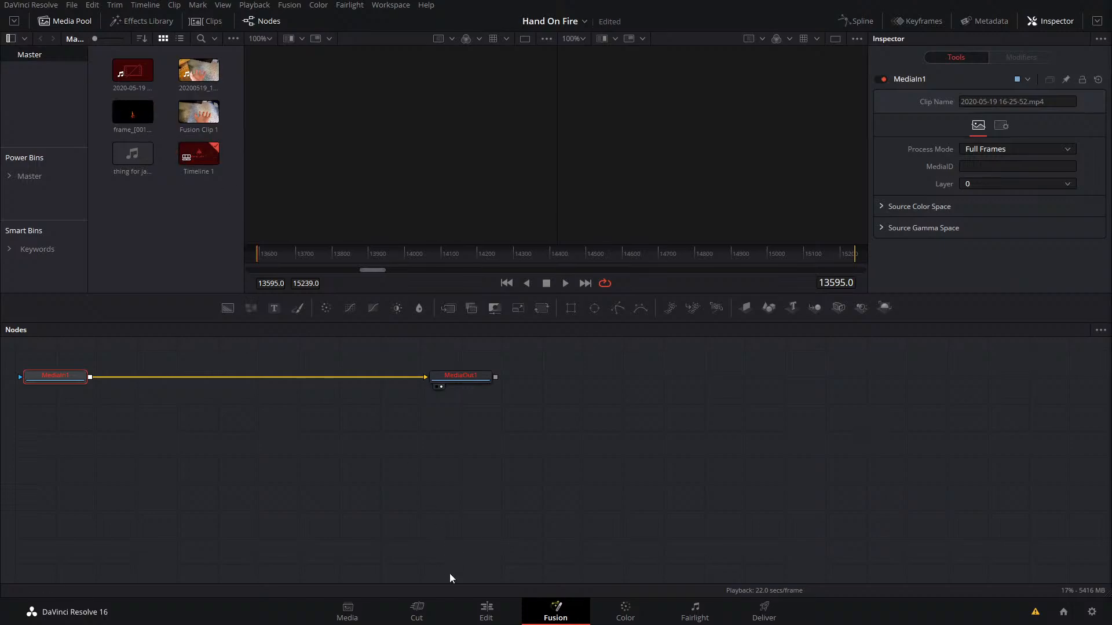
Step: Examine the hand-on-fire Fusion clips at the start of the timeline on the Edit page
left_click(485, 612)
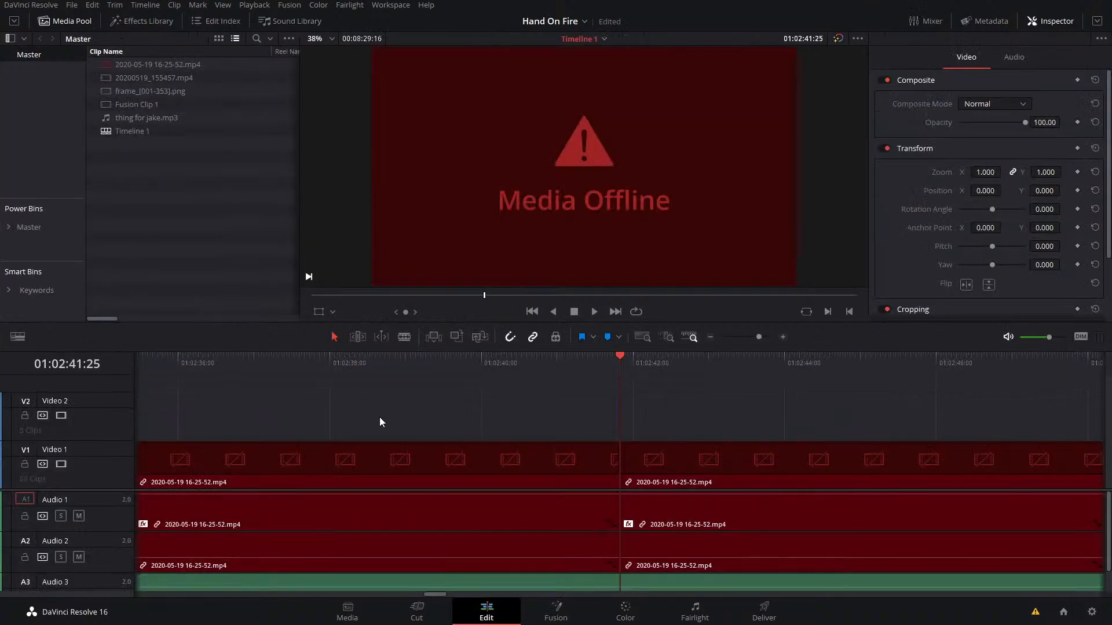
scroll(354, 404, "down", 10)
scroll(345, 399, "up", 3)
left_click_drag(236, 369, 41, 378)
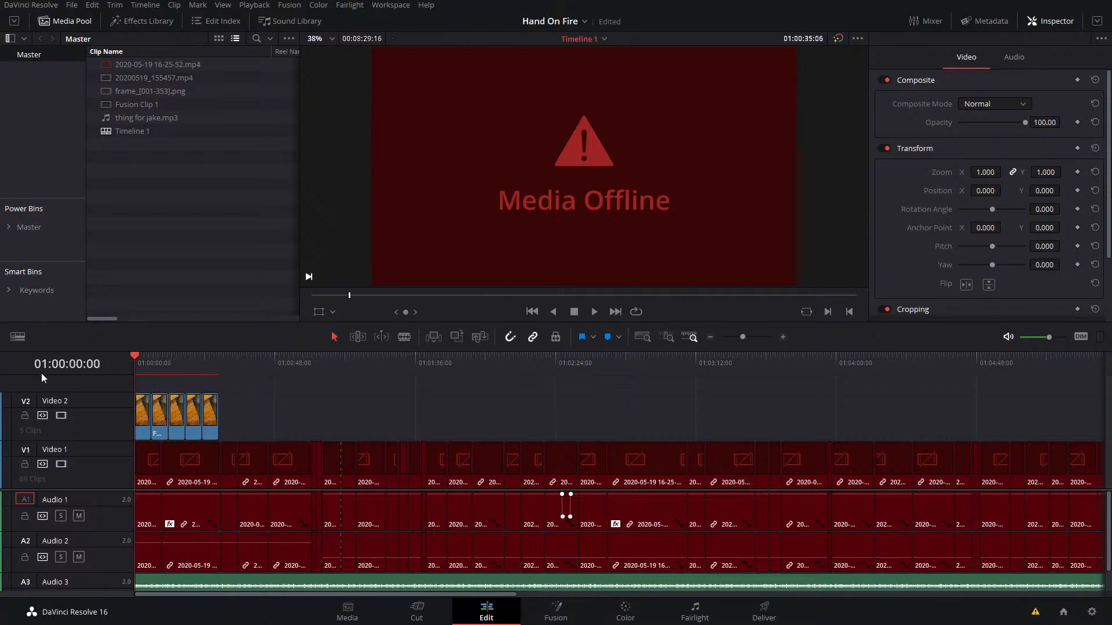
scroll(314, 436, "up", 8)
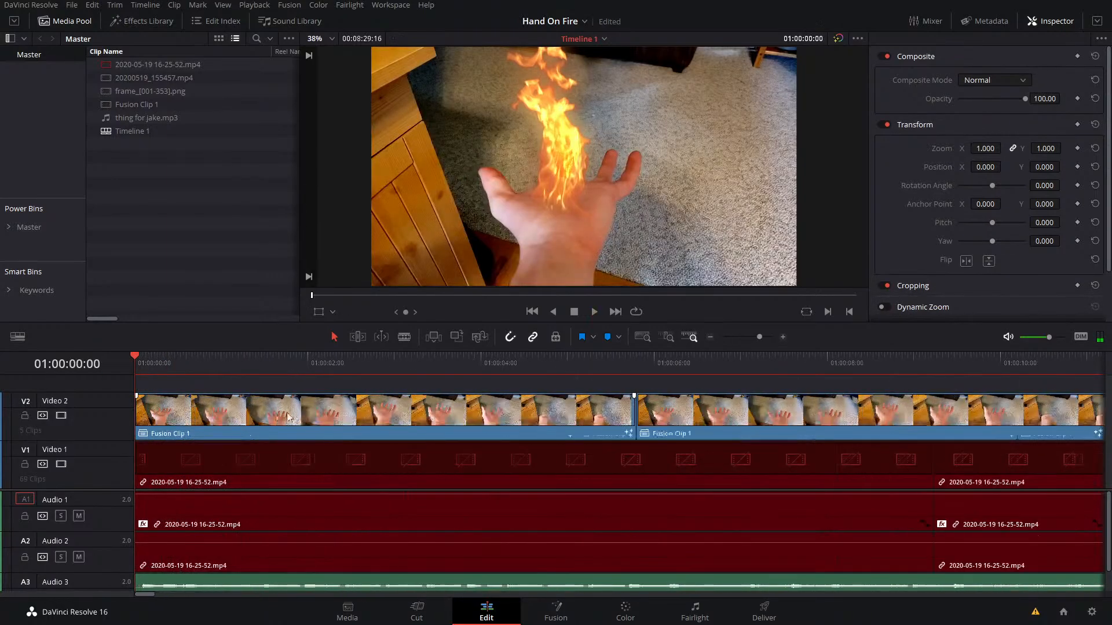
left_click_drag(171, 364, 64, 369)
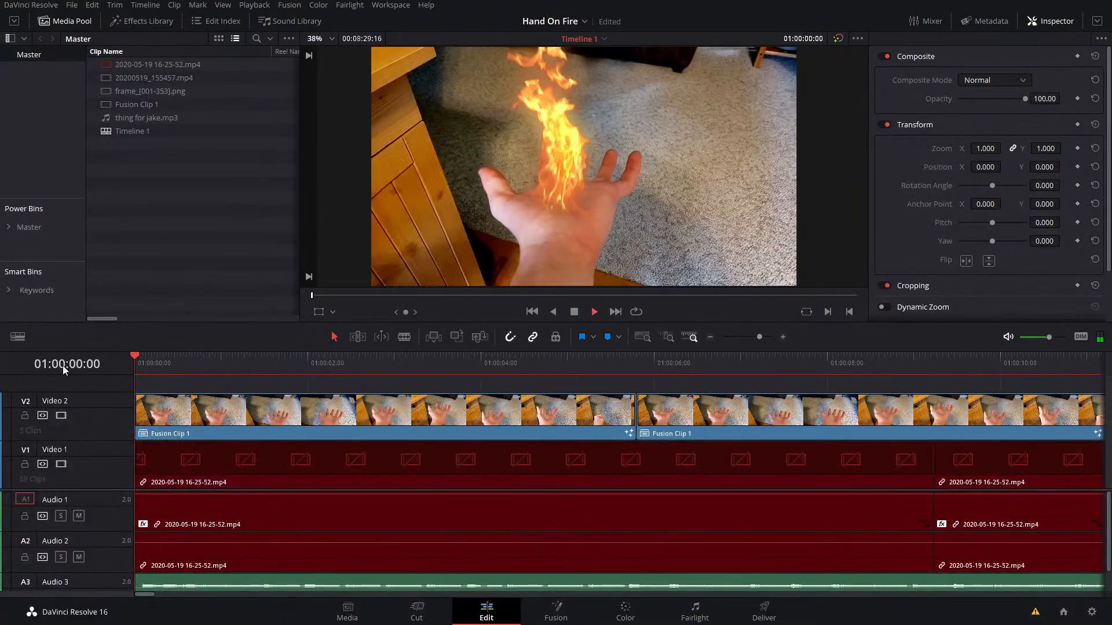
key("space")
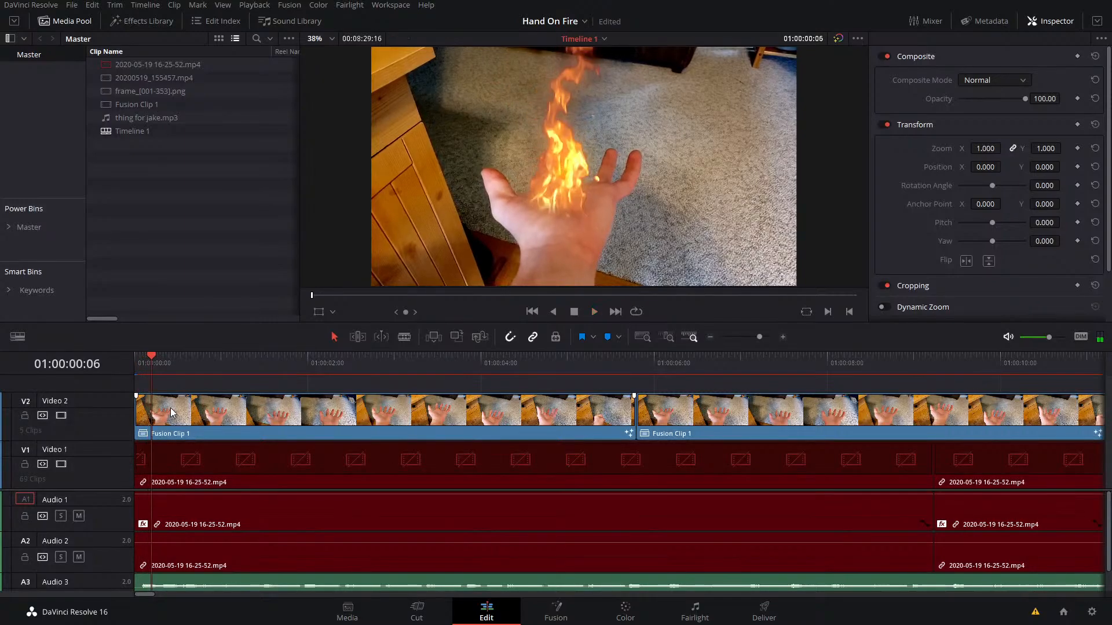
scroll(171, 412, "down", 3)
left_click_drag(145, 361, 229, 400)
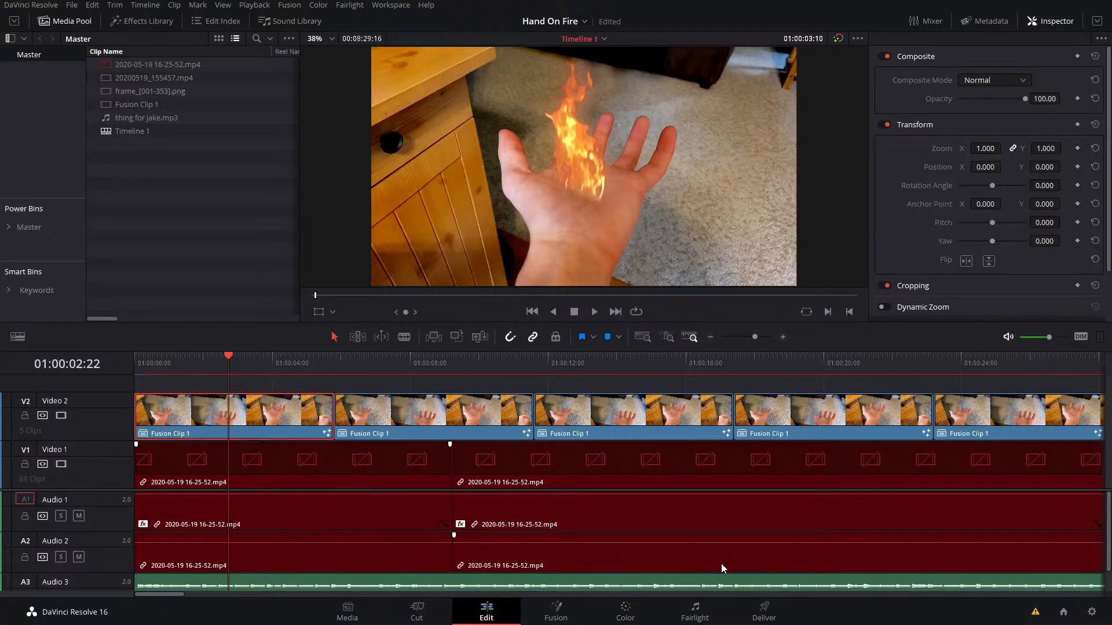
Step: On the Deliver page, limit the render range to the first Fusion clip by marking the out point at 01:00:05:24
left_click(764, 611)
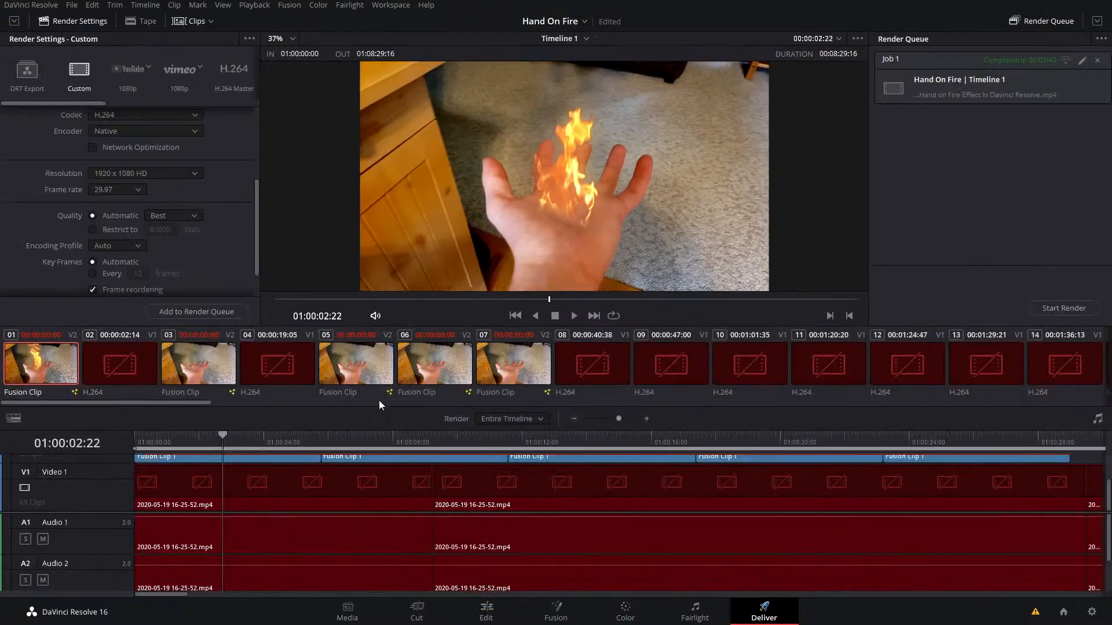
left_click(321, 439)
right_click(337, 448)
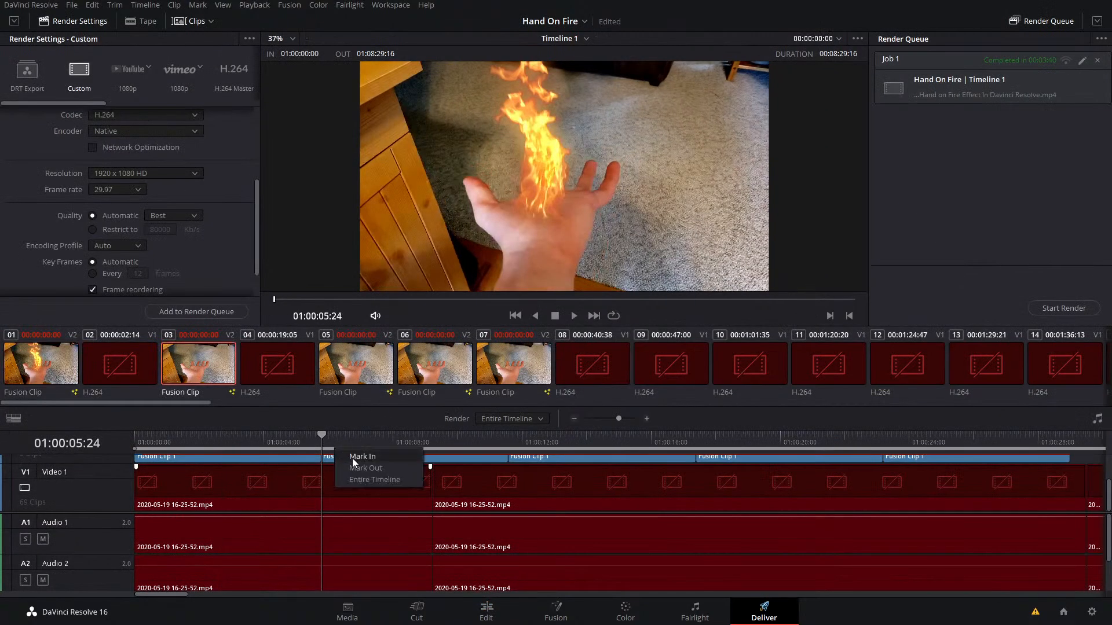
left_click(376, 468)
Step: Set the render's file name to Hand on Fire and its location to A:\Davinci Resolve Tutorials
scroll(146, 118, "up", 4)
left_click_drag(128, 119, 1, 118)
type("Hand on Fire")
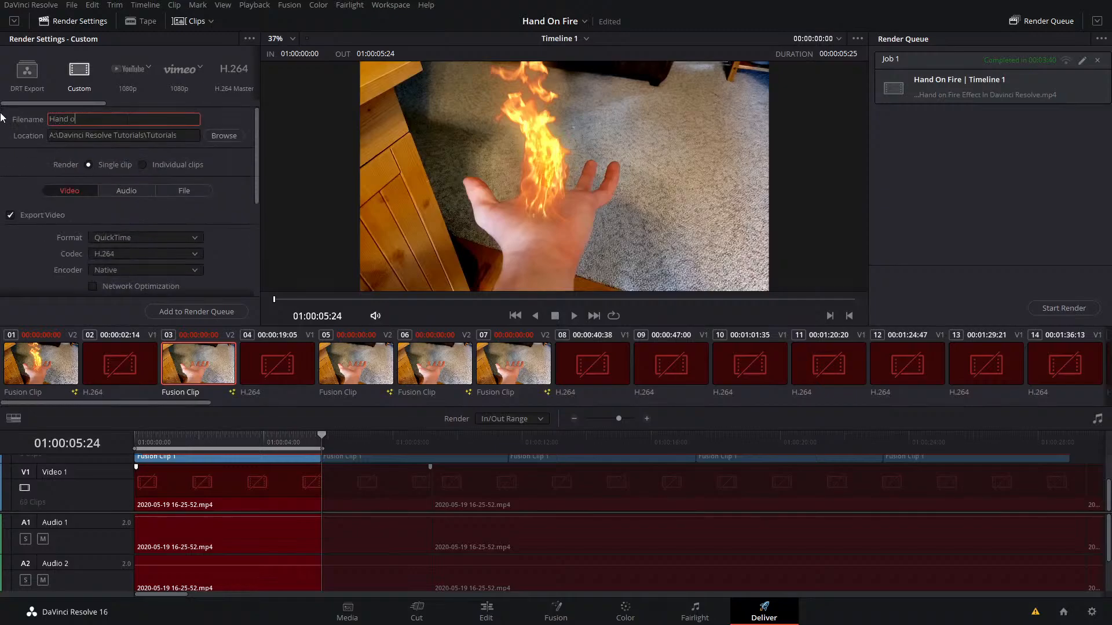
left_click(224, 136)
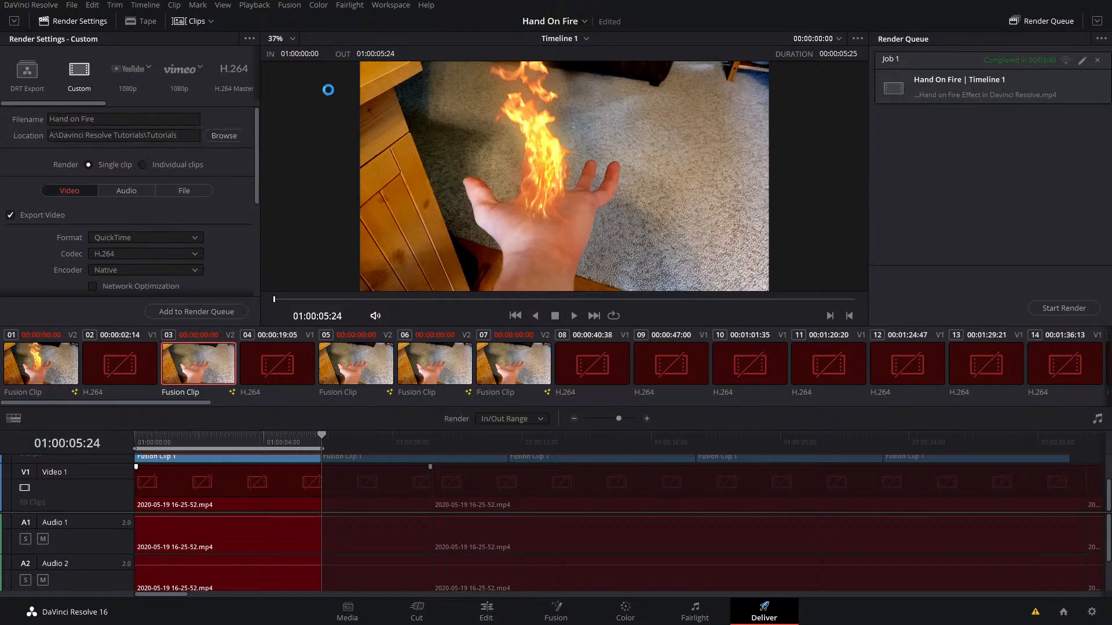
left_click_drag(384, 82, 578, 113)
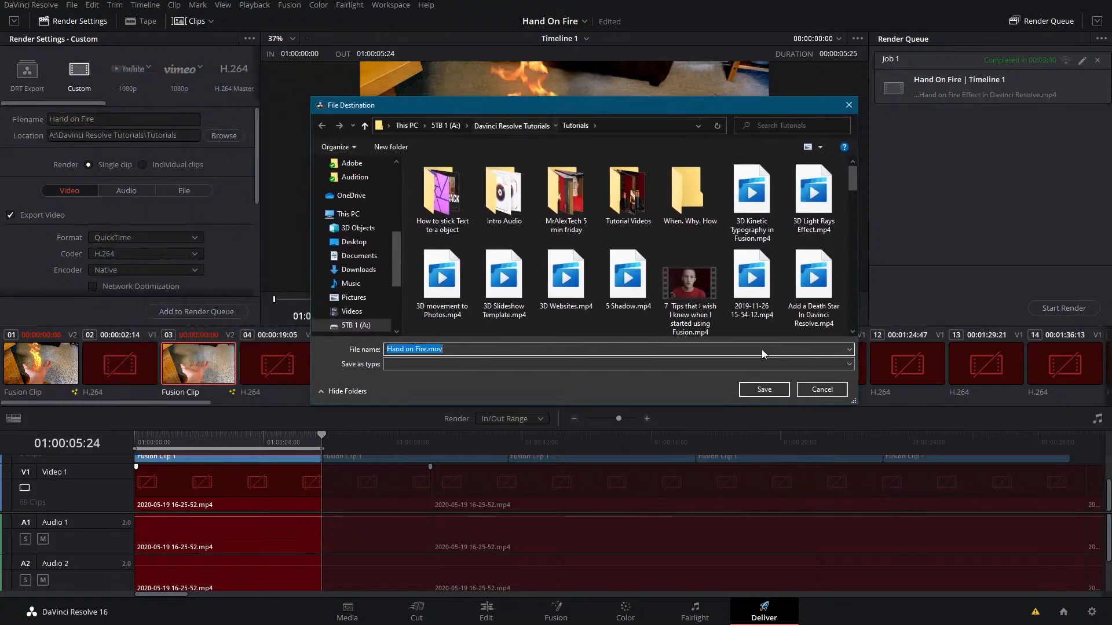
left_click(764, 387)
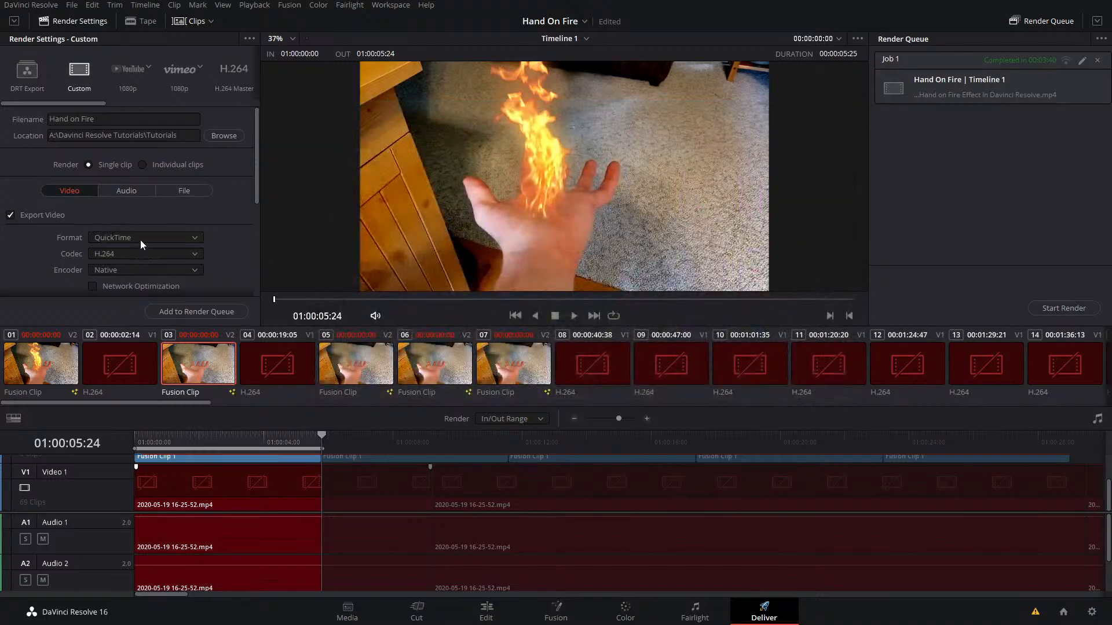
Step: Set the export format to MP4, check the audio settings, and try to render the Hand on Fire clip through the render queue
left_click(140, 239)
left_click(123, 328)
left_click(124, 192)
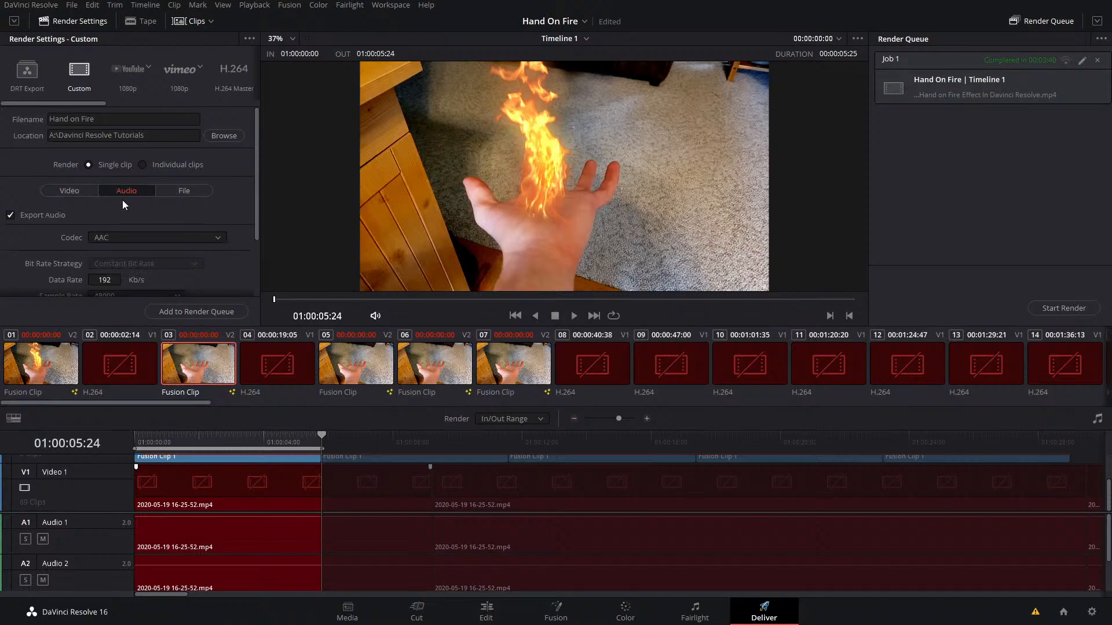
left_click(72, 194)
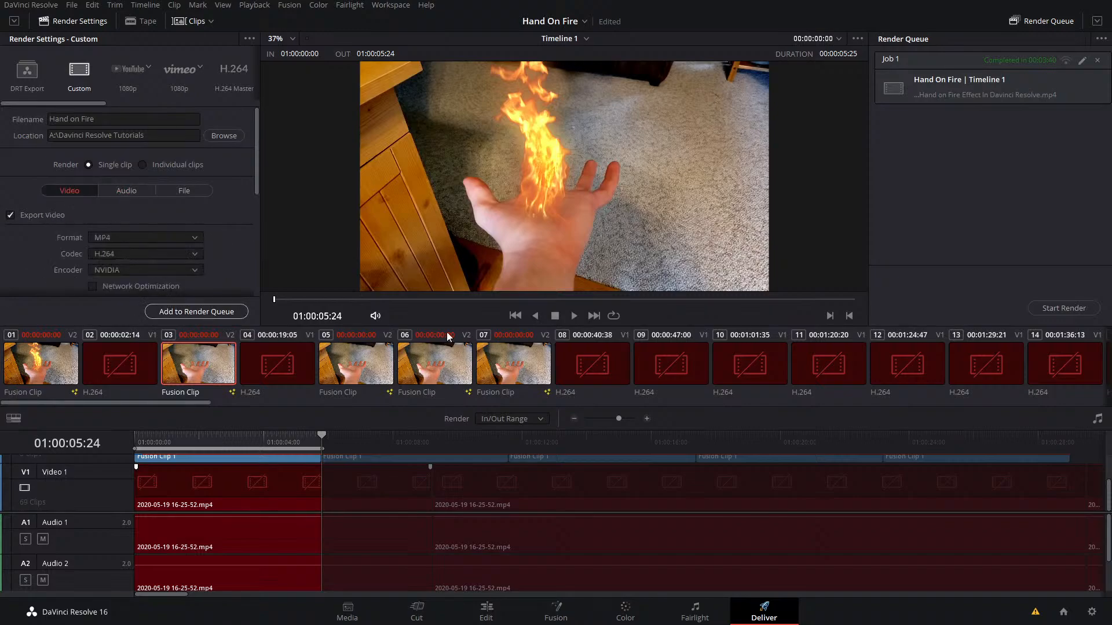
left_click(196, 312)
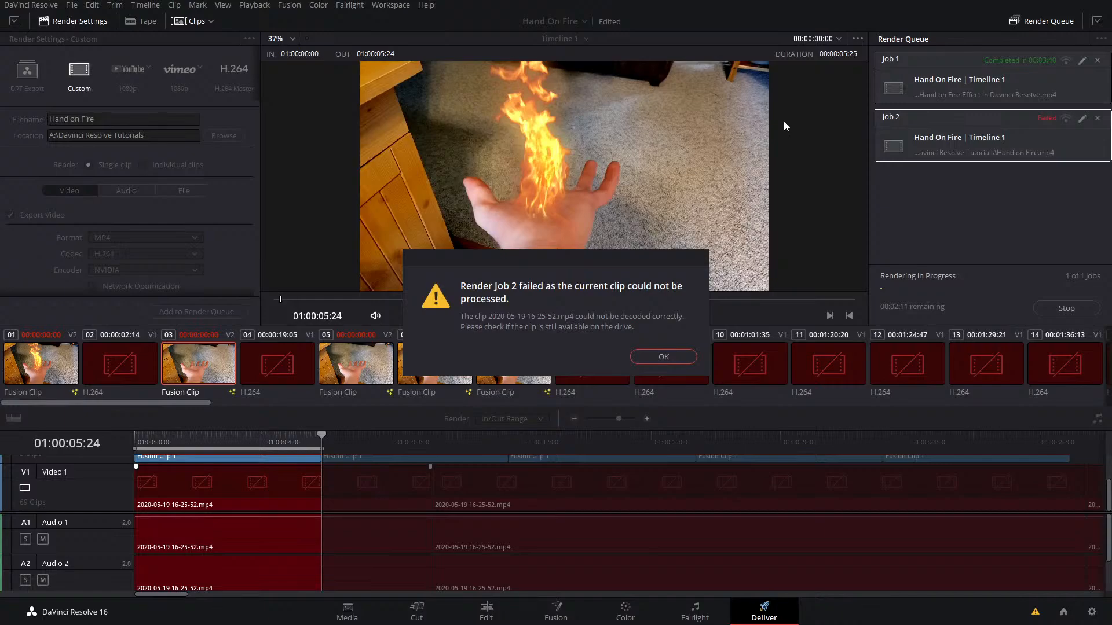
left_click(664, 357)
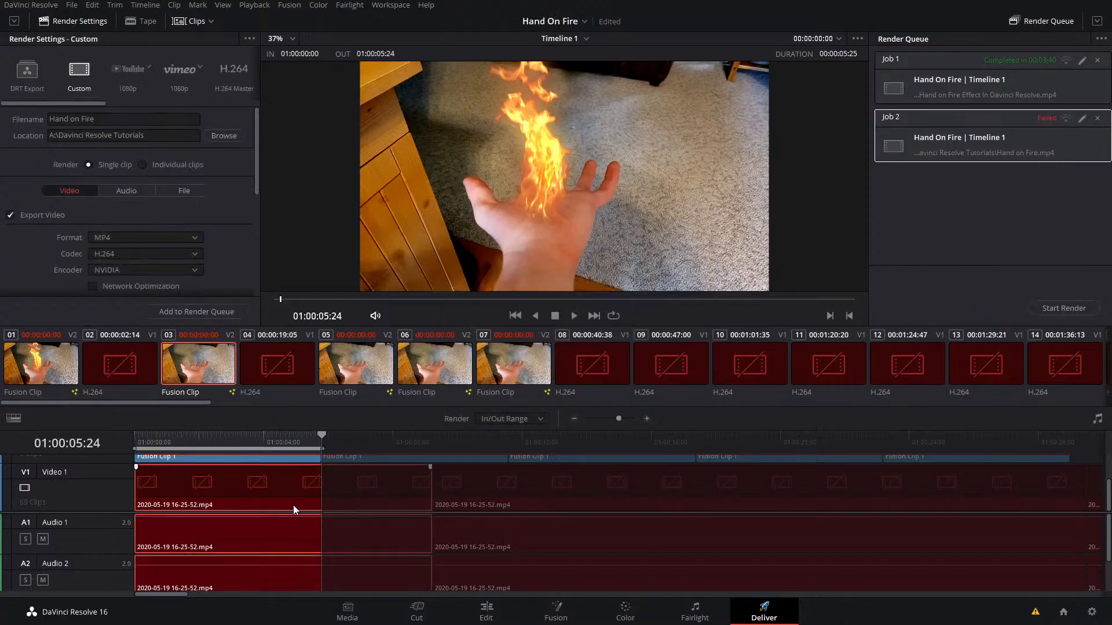
left_click(464, 610)
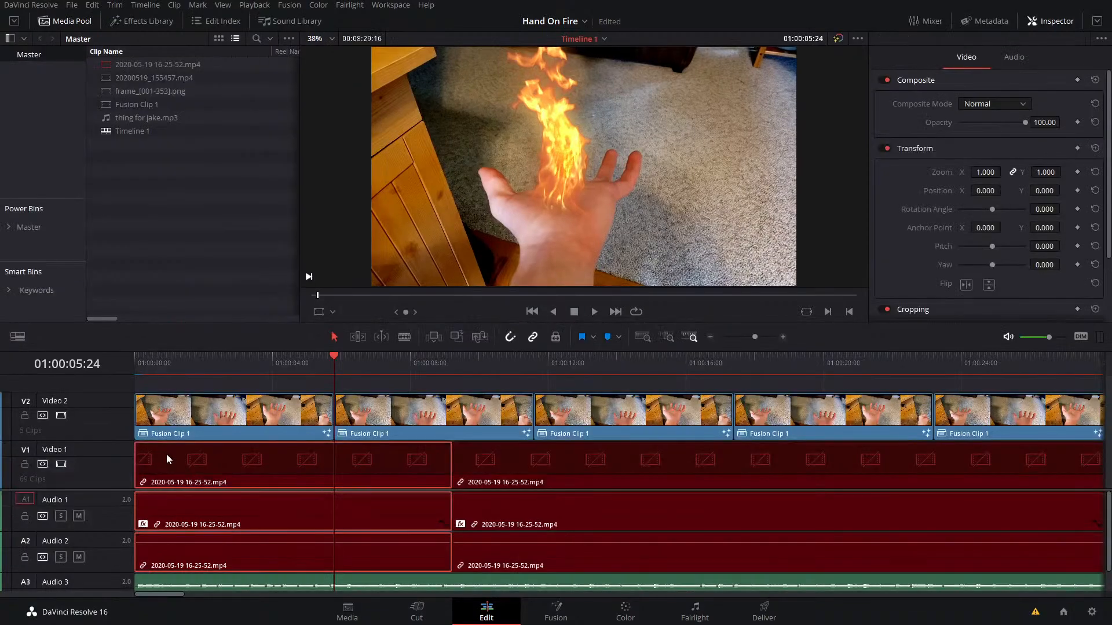
left_click(203, 457)
key("Delete")
left_click(764, 610)
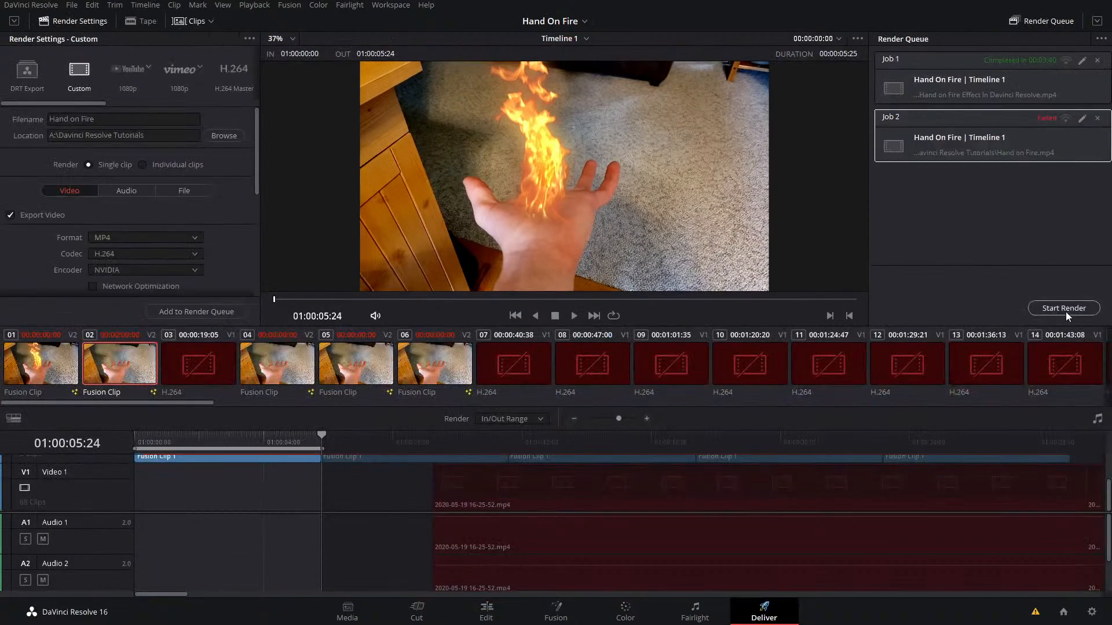
left_click(1067, 313)
left_click(665, 356)
Step: Switch from the Hand On Fire project to the Intro stream project
left_click(585, 22)
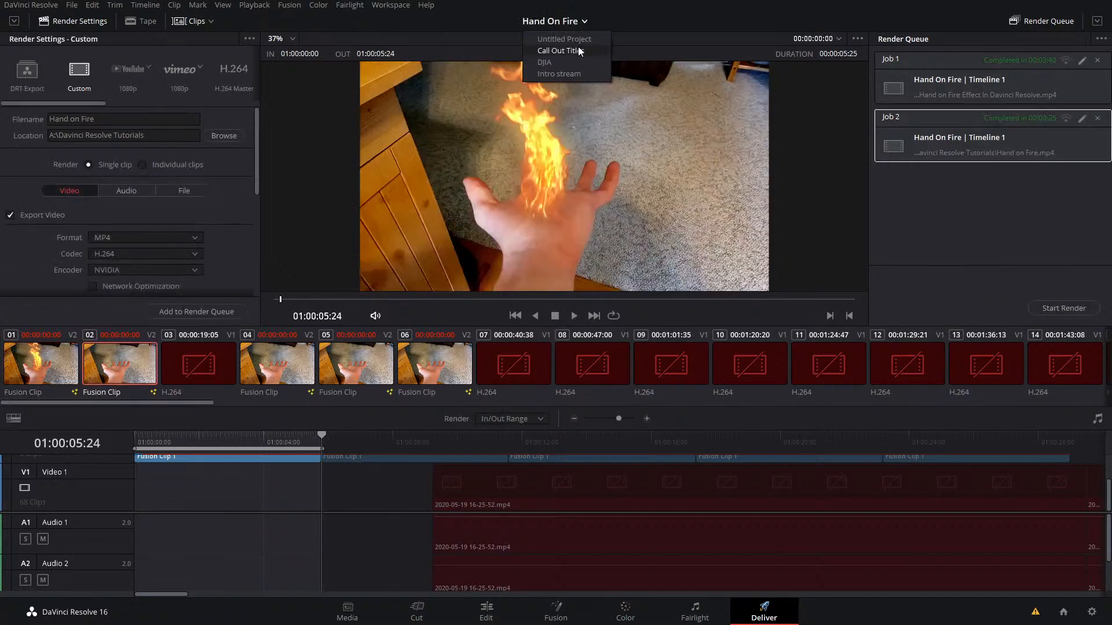
left_click(571, 68)
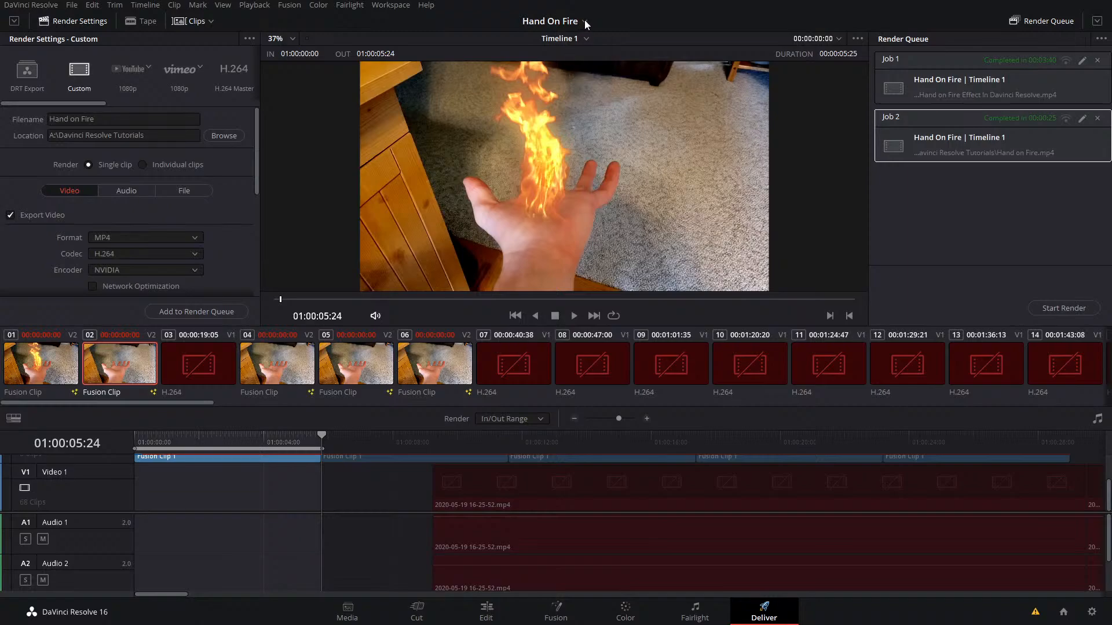
left_click(585, 20)
left_click(577, 74)
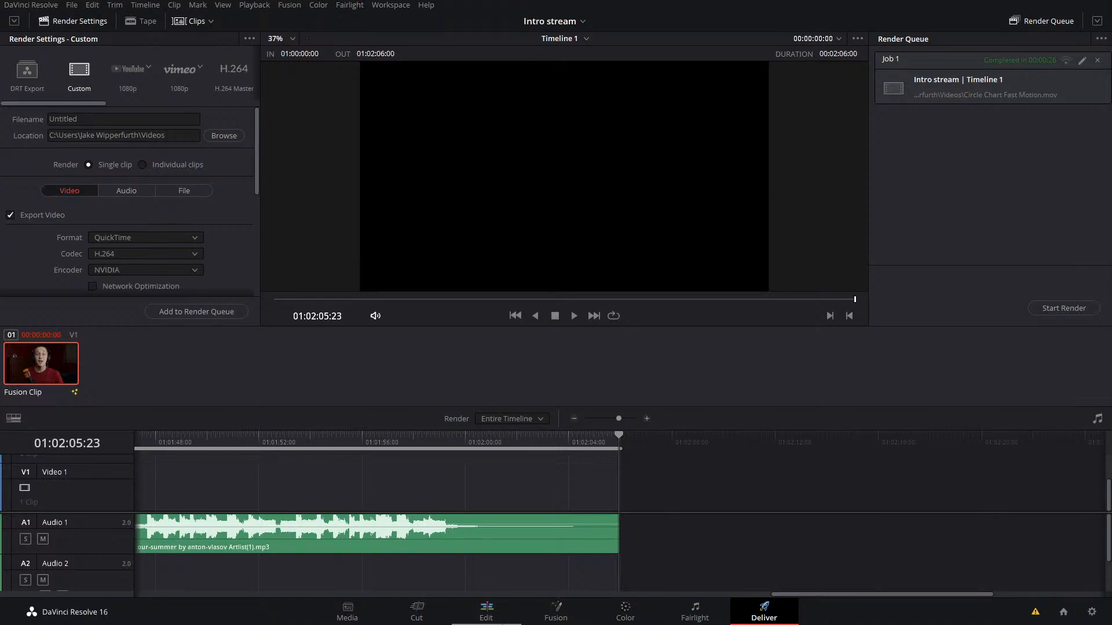
Step: Select Fusion Clip 1 at the start of the timeline on the Edit page and open it in Fusion
left_click(487, 611)
left_click_drag(467, 358, 494, 399)
left_click(501, 464)
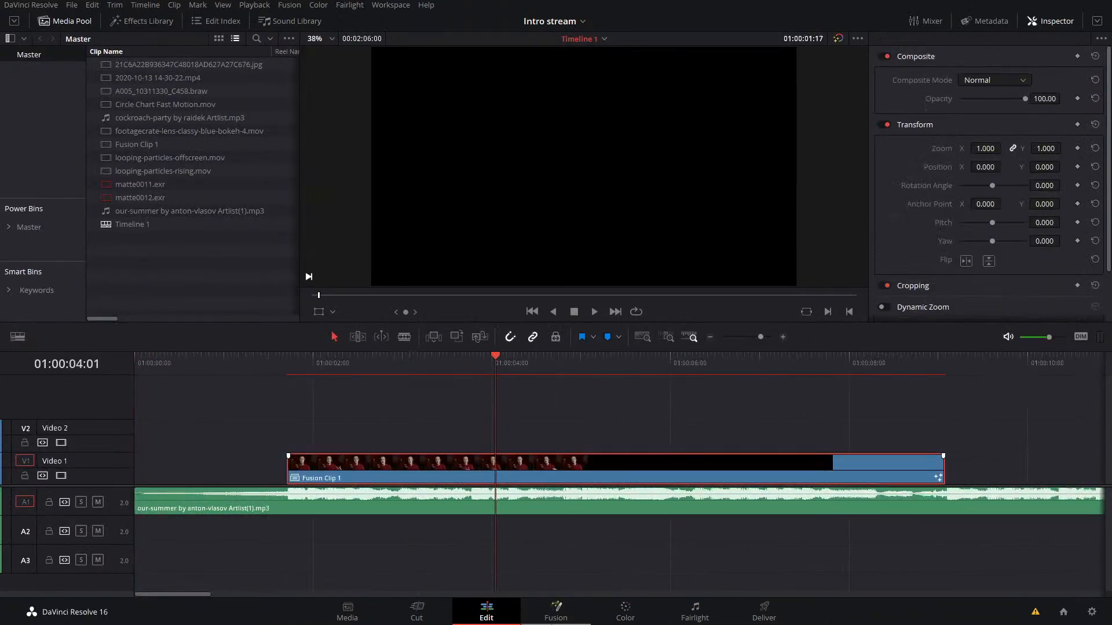
left_click(555, 610)
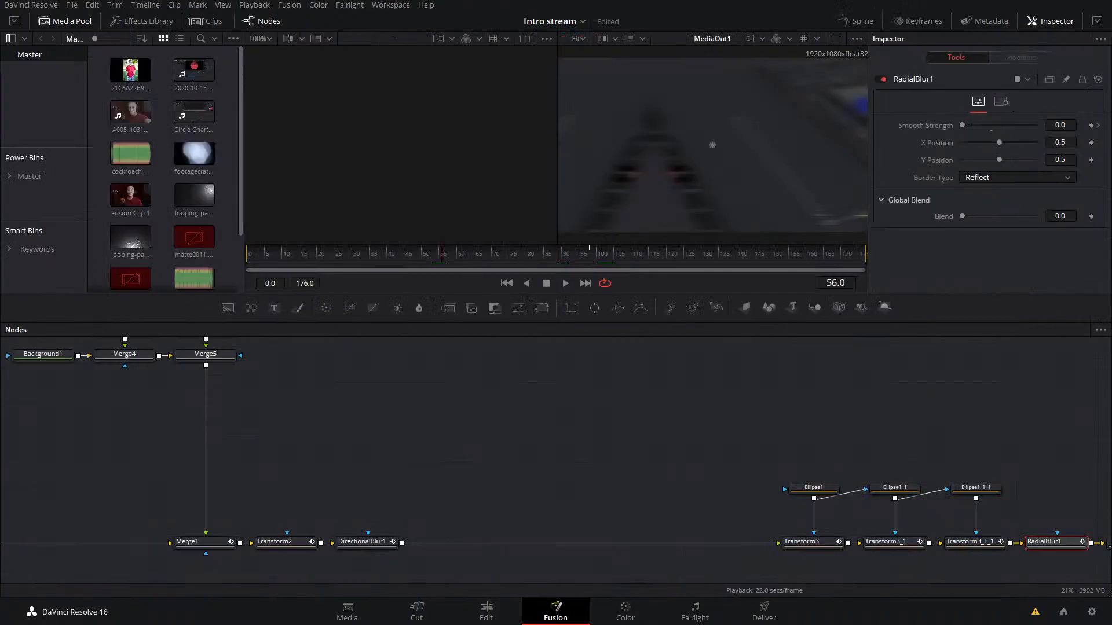
Step: Add Hand on Fire.mp4 to the node graph as a media input, load it in the first viewer and play it
left_click_drag(193, 195, 492, 435)
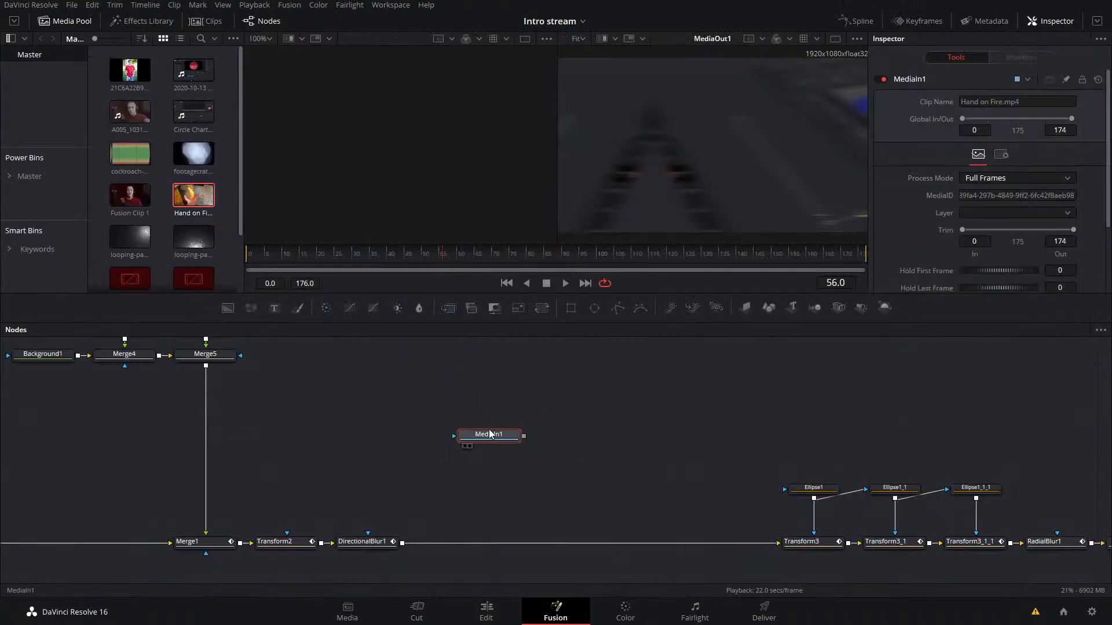
key("1")
key("space")
key("space")
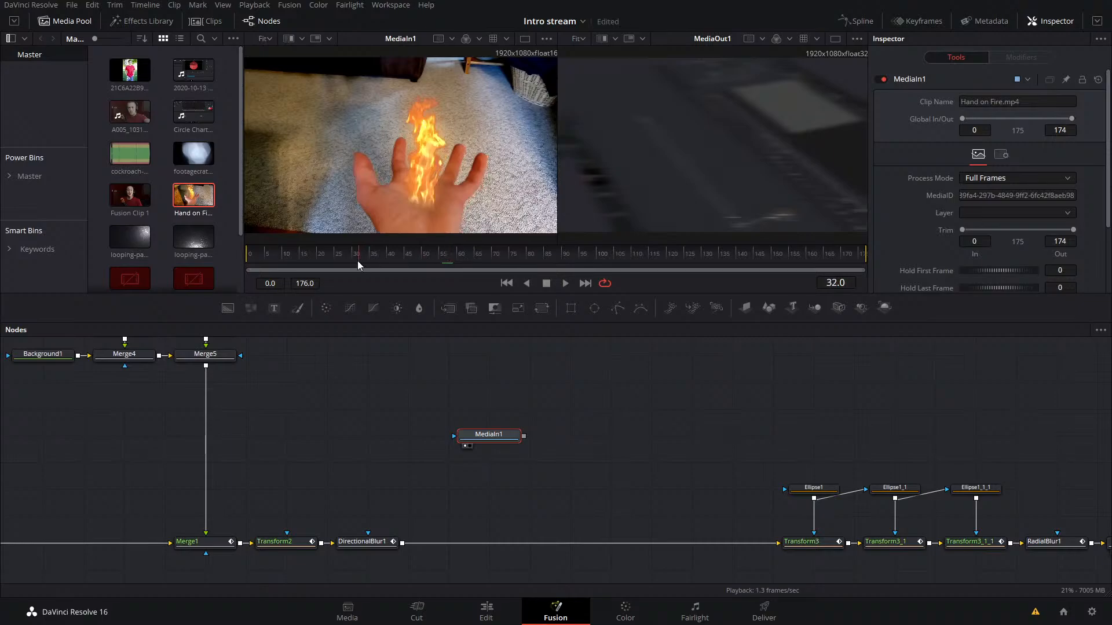
Step: Find the RadialBlur1 keyframe at frame 104 and set the Hand on Fire clip's Hold First Frame to 139
left_click(1059, 548)
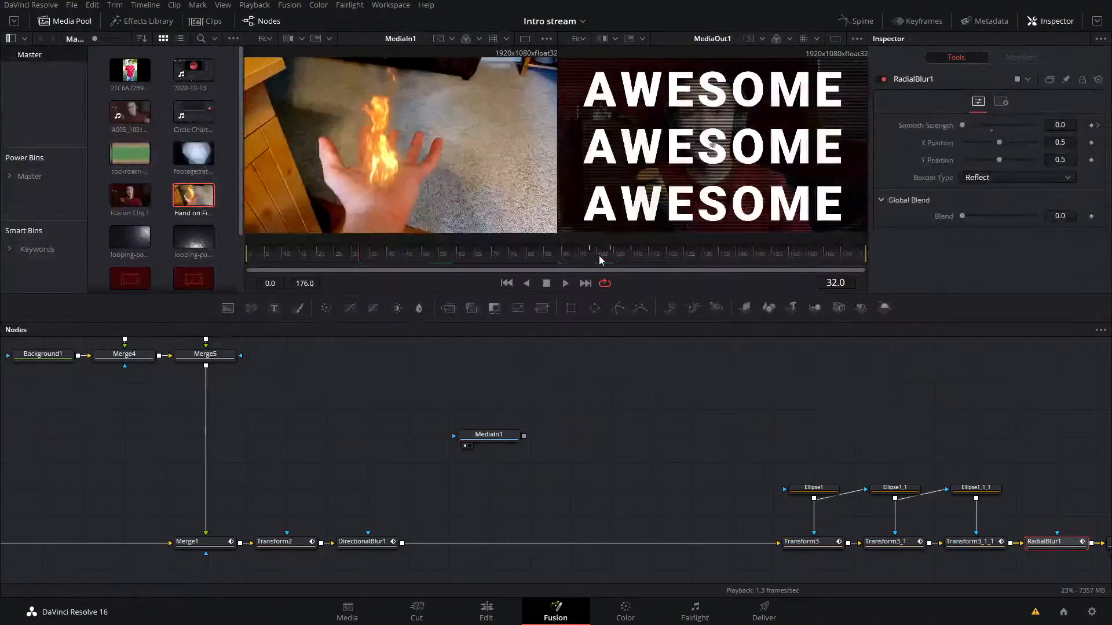
left_click_drag(600, 258, 614, 260)
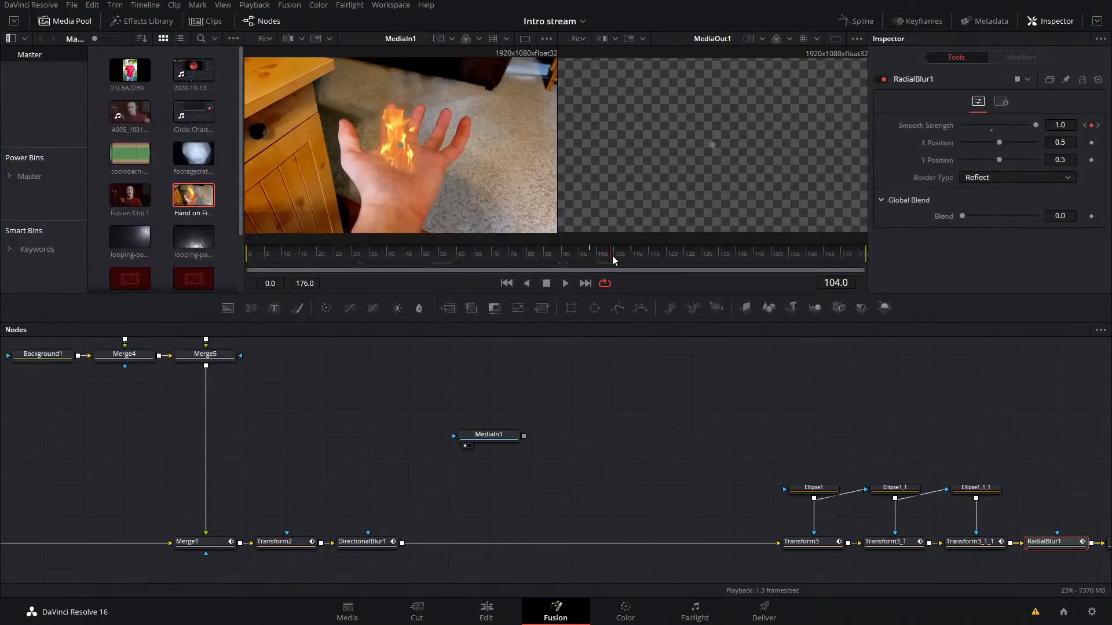
left_click(485, 439)
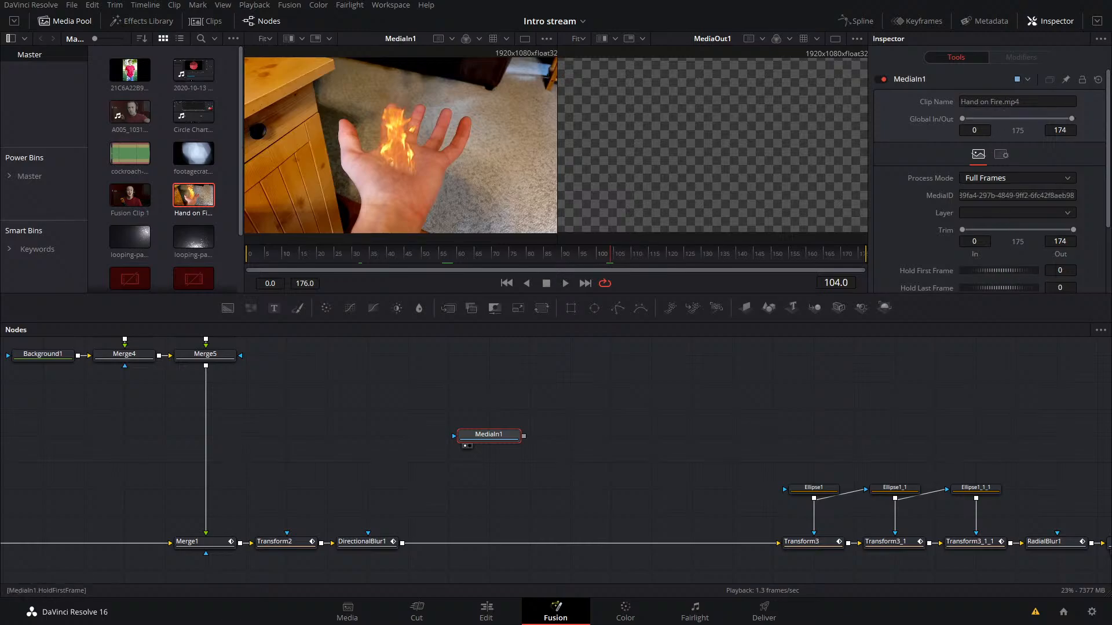
left_click(1059, 270)
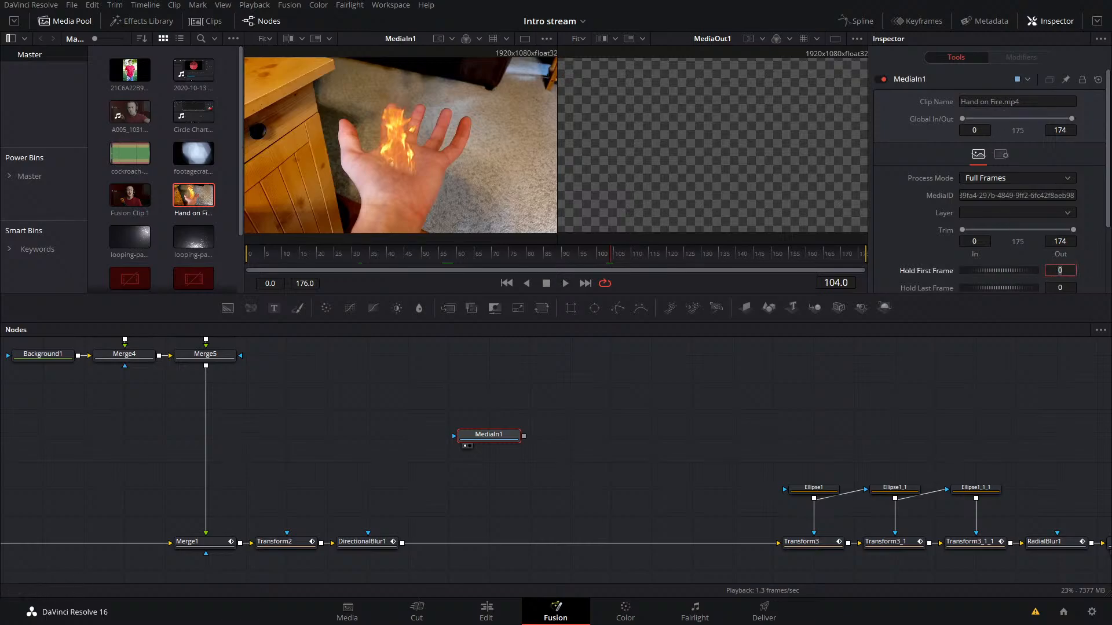
type("139")
key("Tab")
left_click(499, 422)
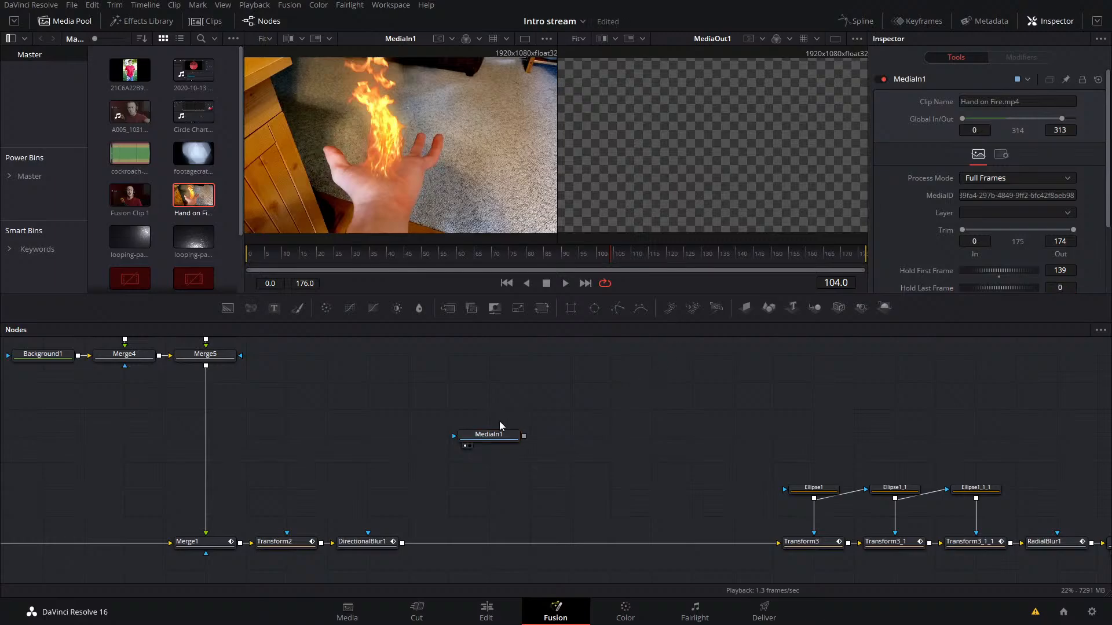
Step: Extend MediaIn1's global out point to 352 and play the composition around frame 104 to check the clip's start
key("space")
key("space")
left_click_drag(1064, 118, 1075, 118)
left_click(594, 258)
key("space")
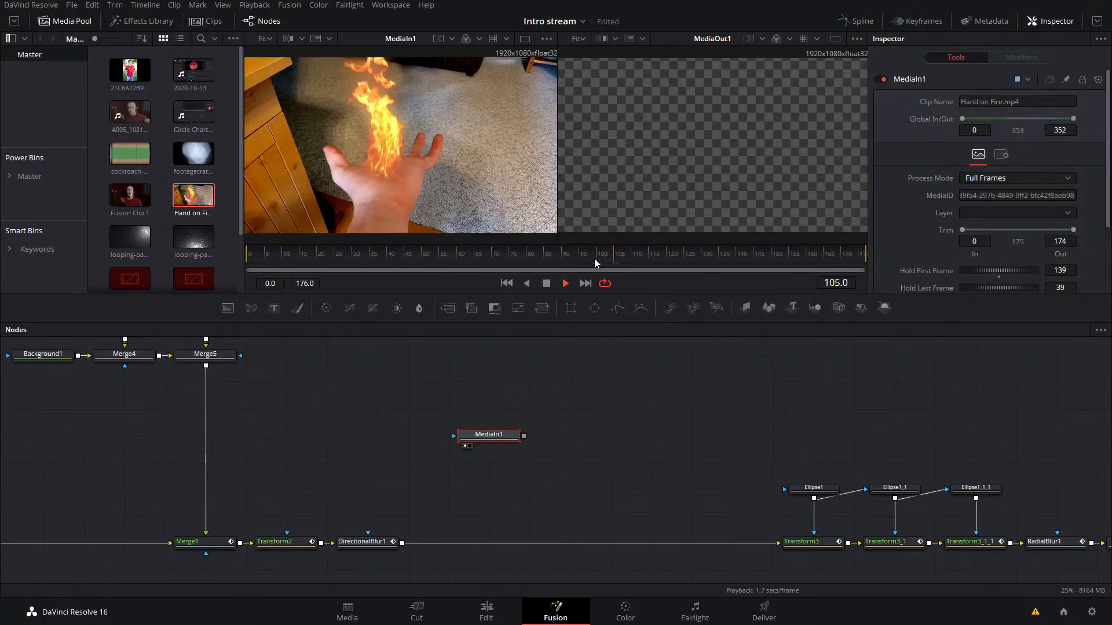
left_click(548, 283)
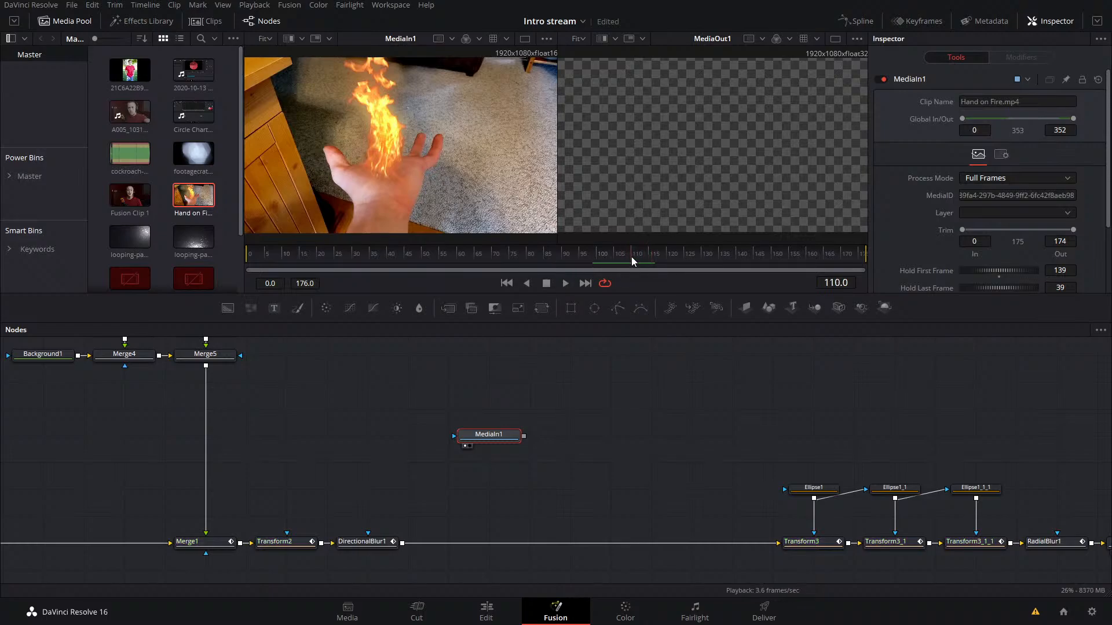
left_click_drag(631, 260, 591, 263)
key("space")
key("space")
Step: Set MediaIn1's Hold First Frame to 119
double_click(1060, 271)
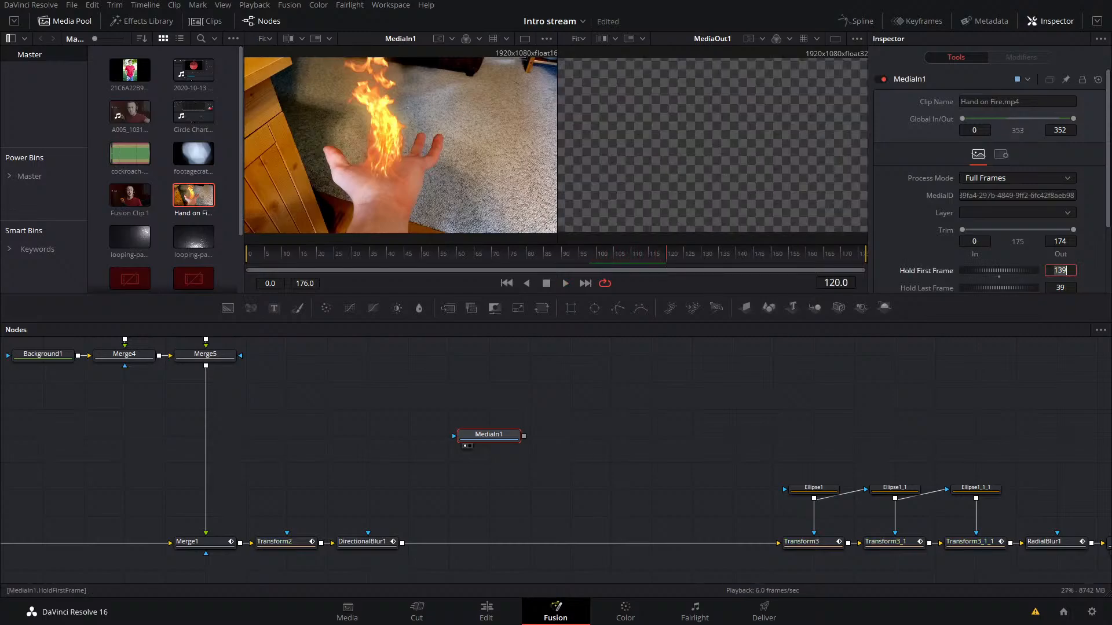
type("1")
key("Tab")
Step: Check the RadialBlur1 keyframe at frame 104, set MediaIn1's Hold First Frame to 103, and play back the result
left_click_drag(640, 252, 613, 255)
left_click(1047, 543)
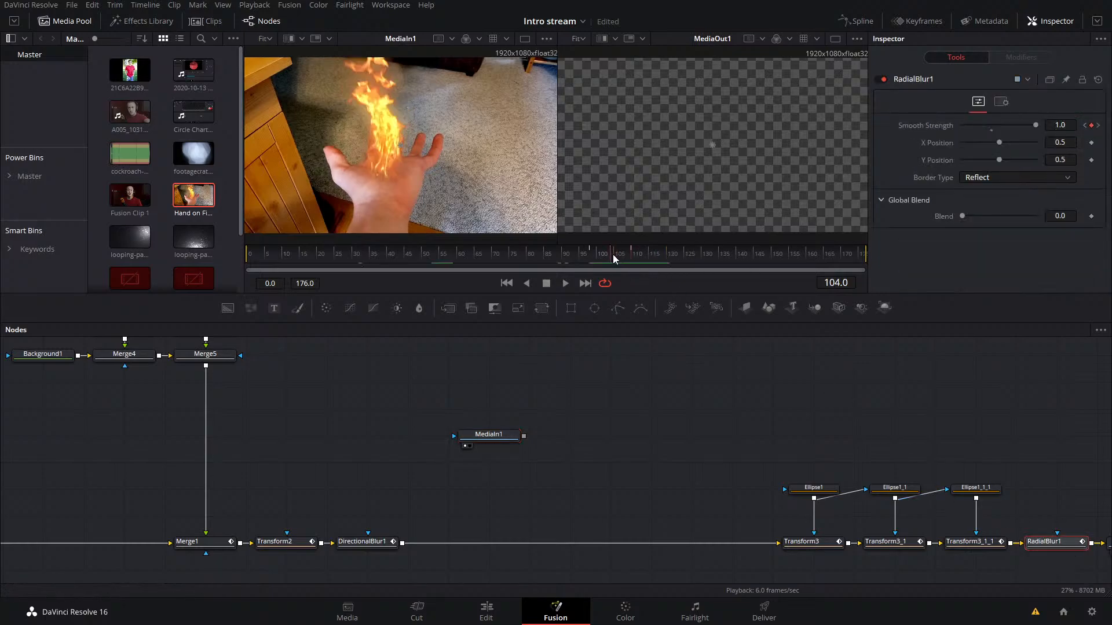
left_click(493, 437)
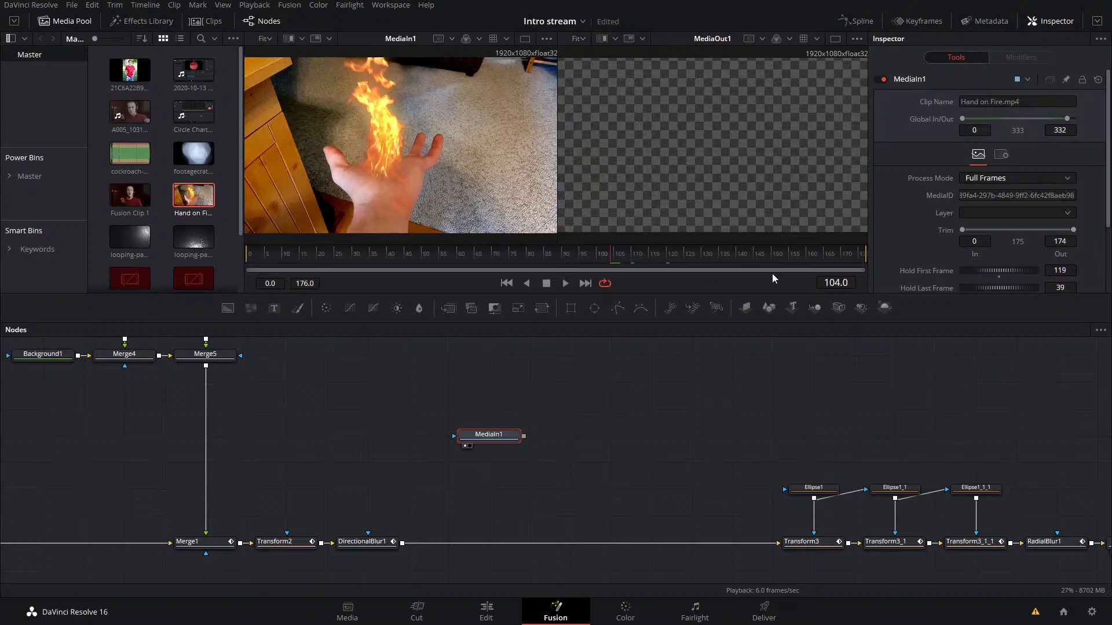
left_click(1065, 270)
type("103")
key("Tab")
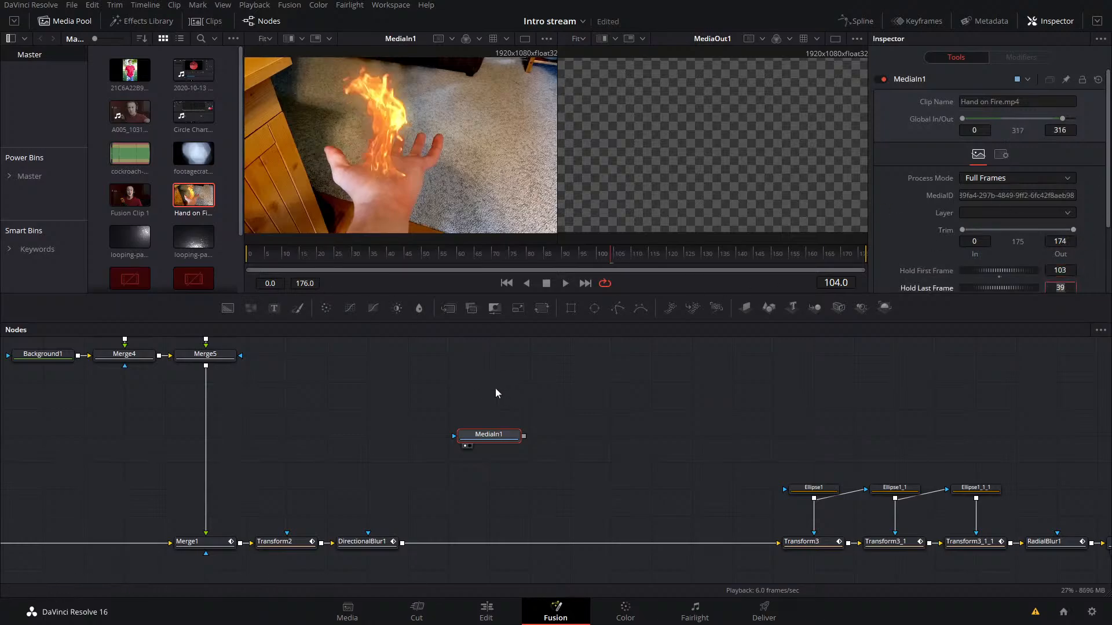
left_click(679, 410)
left_click(602, 256)
key("space")
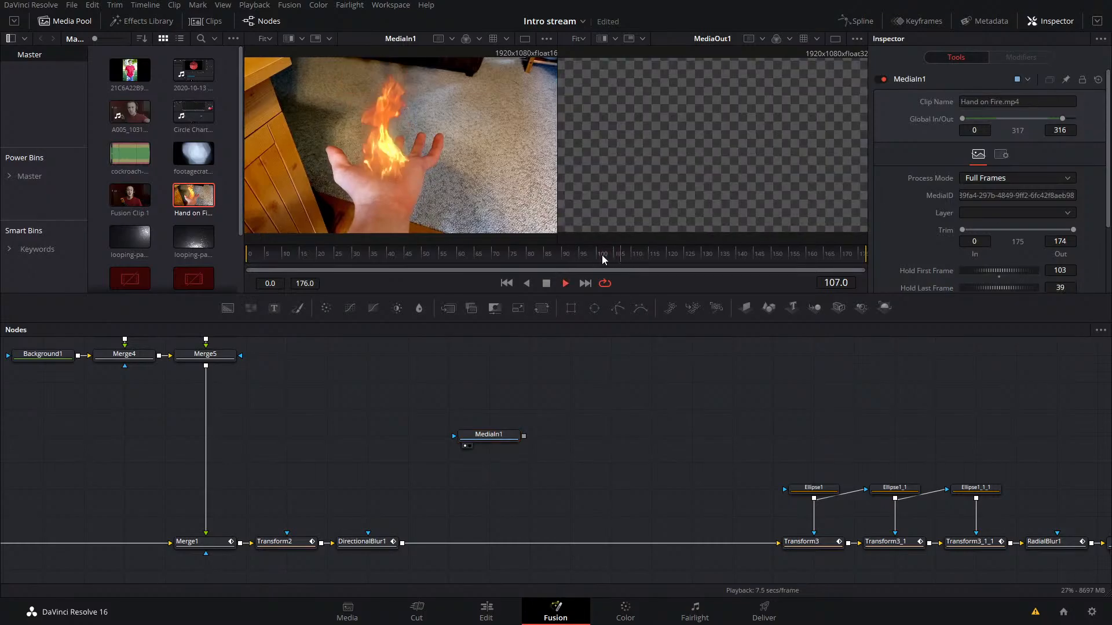
key("space")
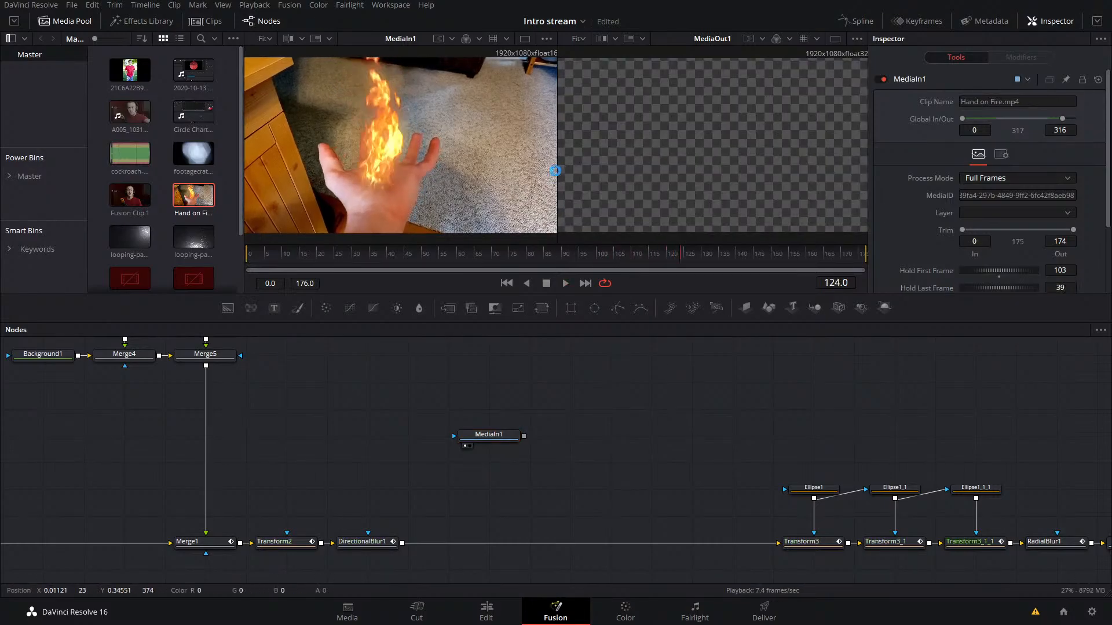
Step: Merge the Hand on Fire clip into the node flow between DirectionalBlur1 and Transform3, and inspect Merge1's settings
left_click_drag(506, 443, 408, 542)
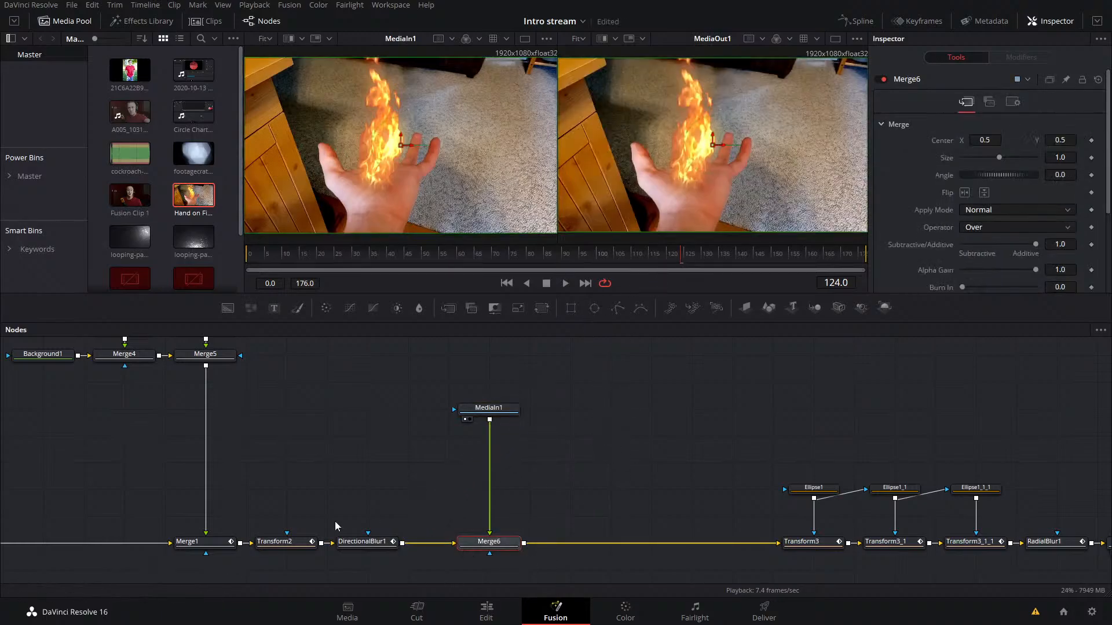
left_click(197, 541)
Step: Keyframe Merge6's Blend at 0.0 on frame 103 and 1.0 on frame 104, and save the project
left_click(608, 254)
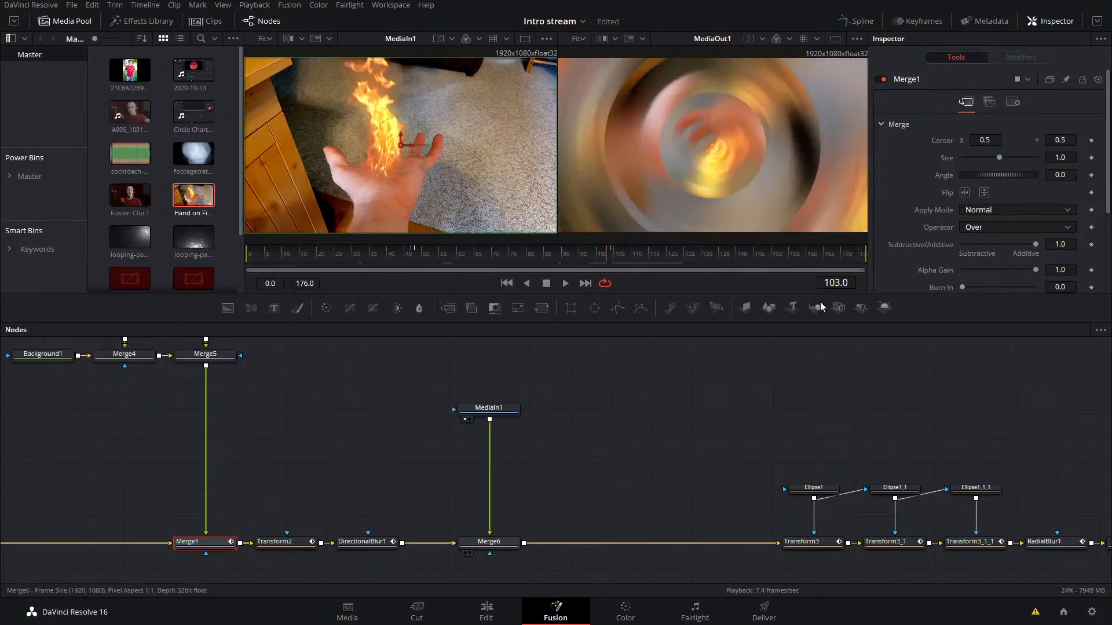
scroll(1010, 199, "down", 5)
left_click_drag(1036, 185, 960, 185)
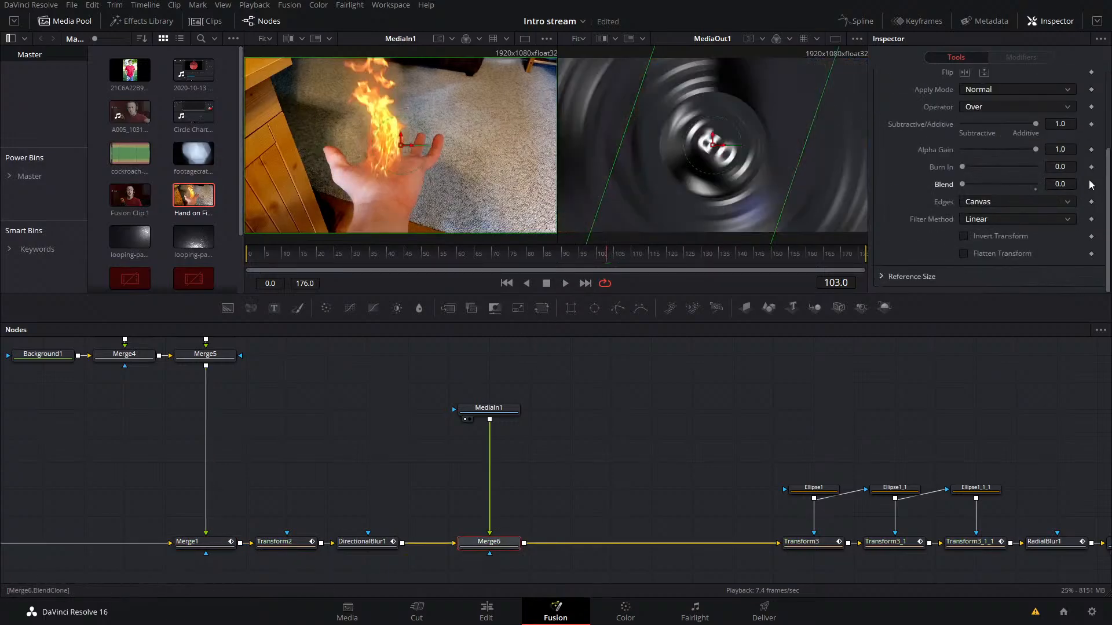
left_click(1091, 185)
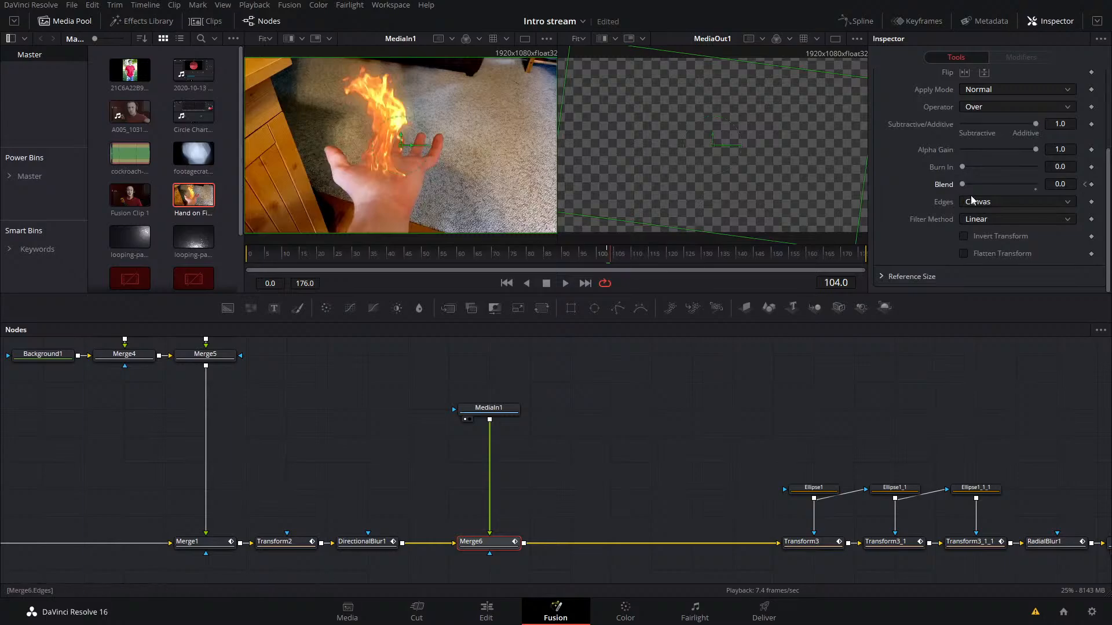
left_click_drag(962, 184, 1036, 184)
key("ctrl+s")
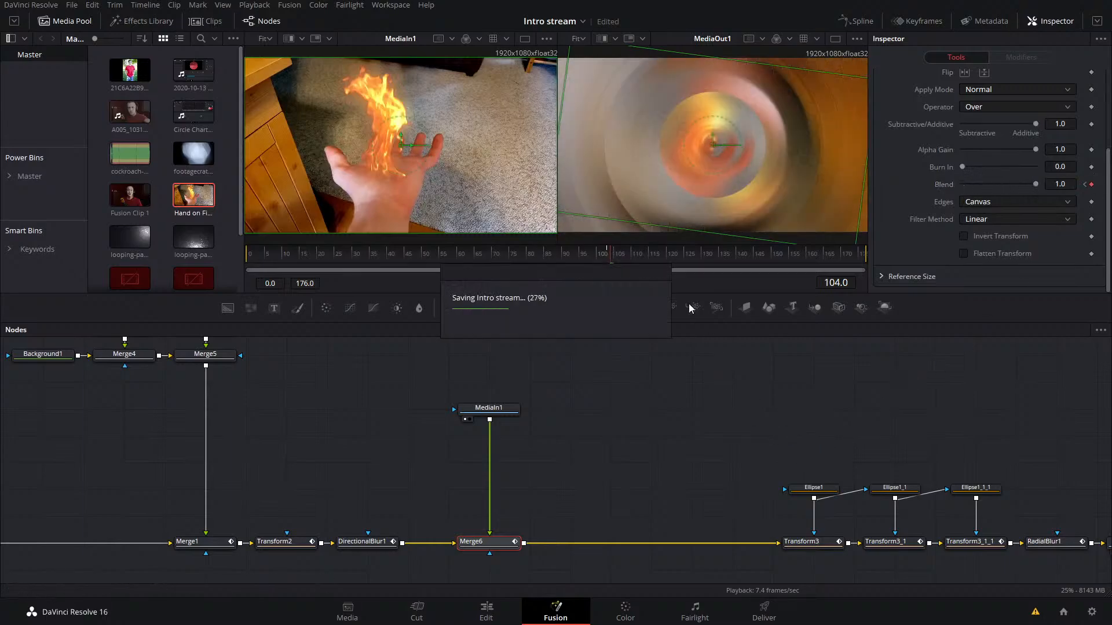
Step: Play back the transition into the Hand on Fire clip several times from just before frame 100
key("space")
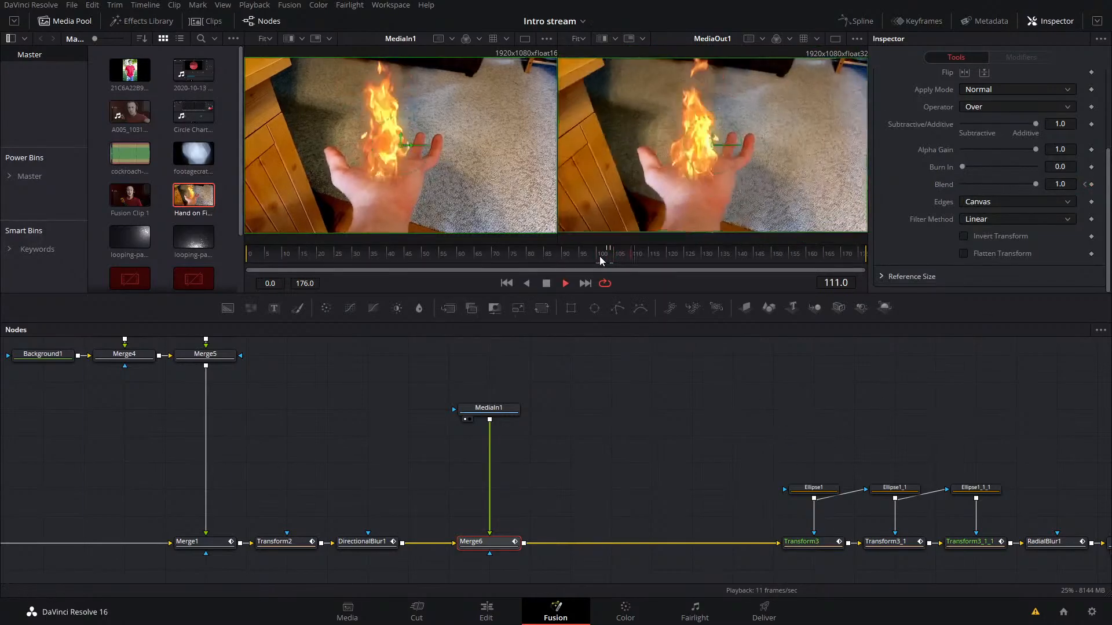
left_click_drag(590, 255, 578, 255)
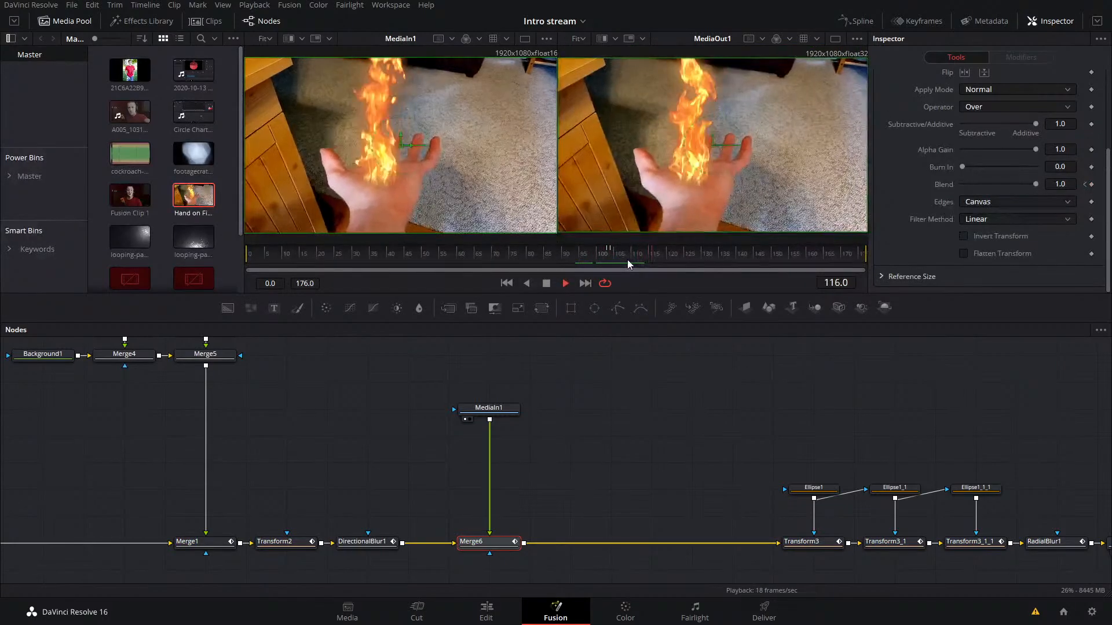
key("space")
left_click(599, 252)
key("space")
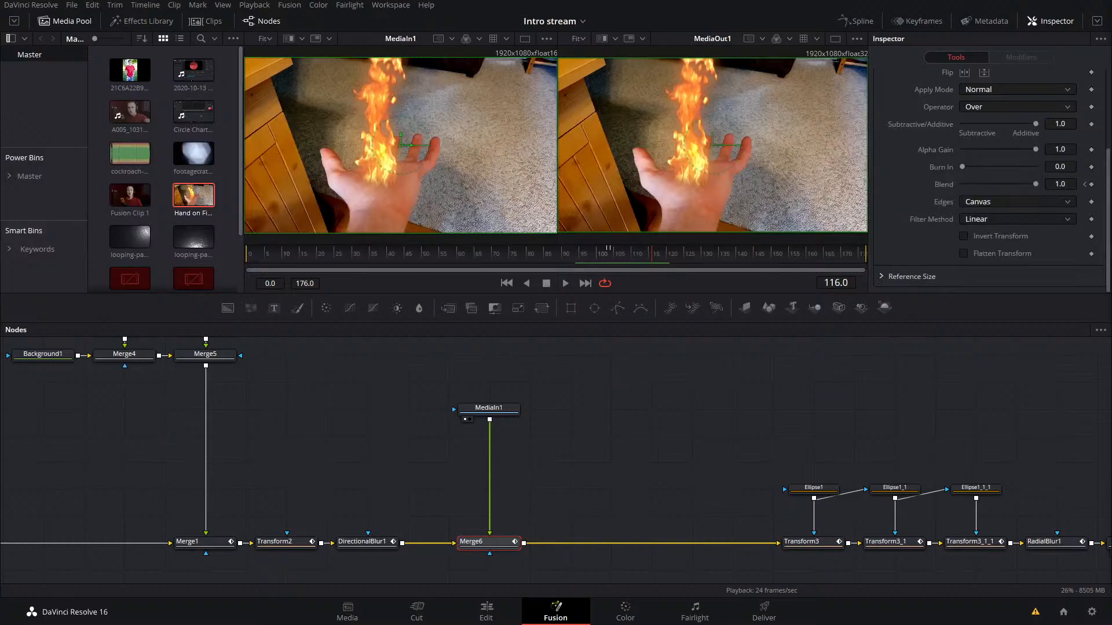
left_click(645, 397)
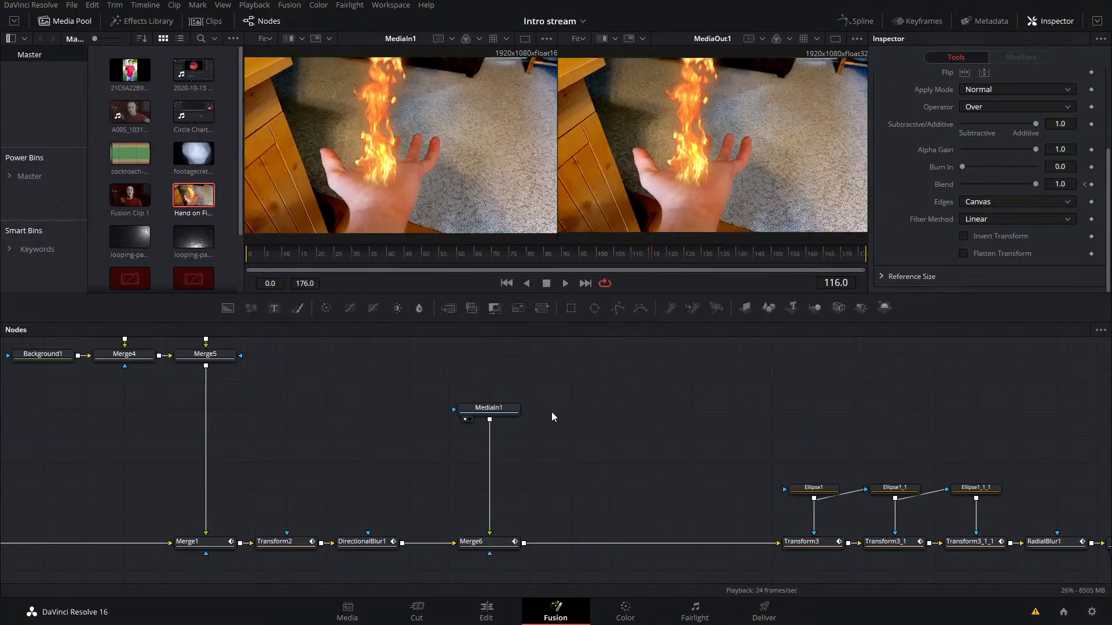
Step: Rewind the Fusion composition to its first frame and play it back from the start
left_click(500, 408)
left_click(788, 370)
key("space")
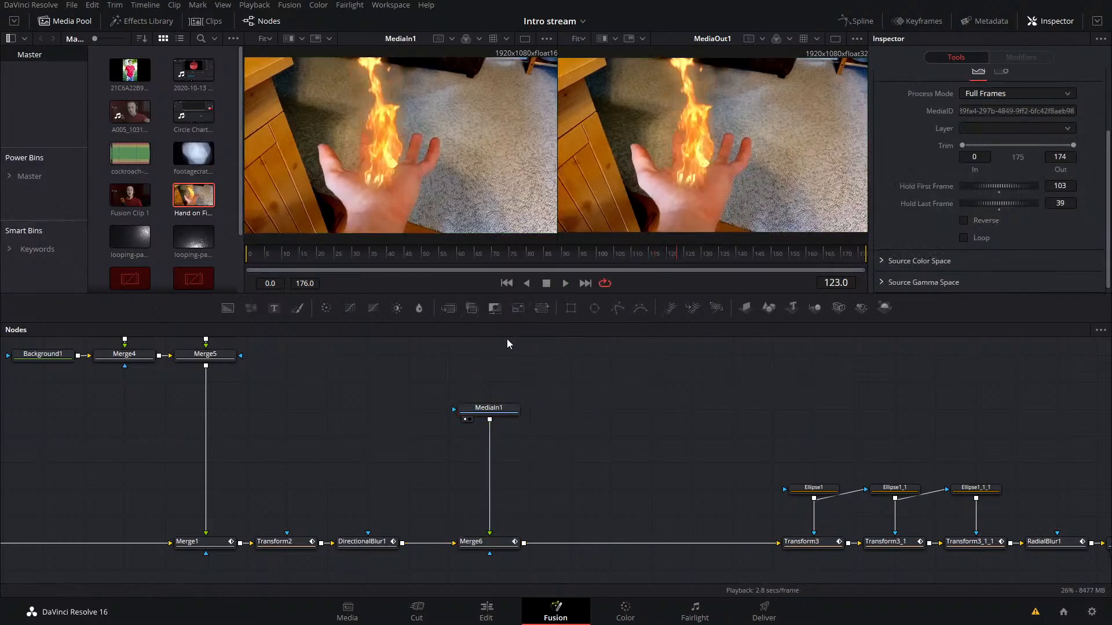
left_click_drag(355, 253, 70, 270)
key("space")
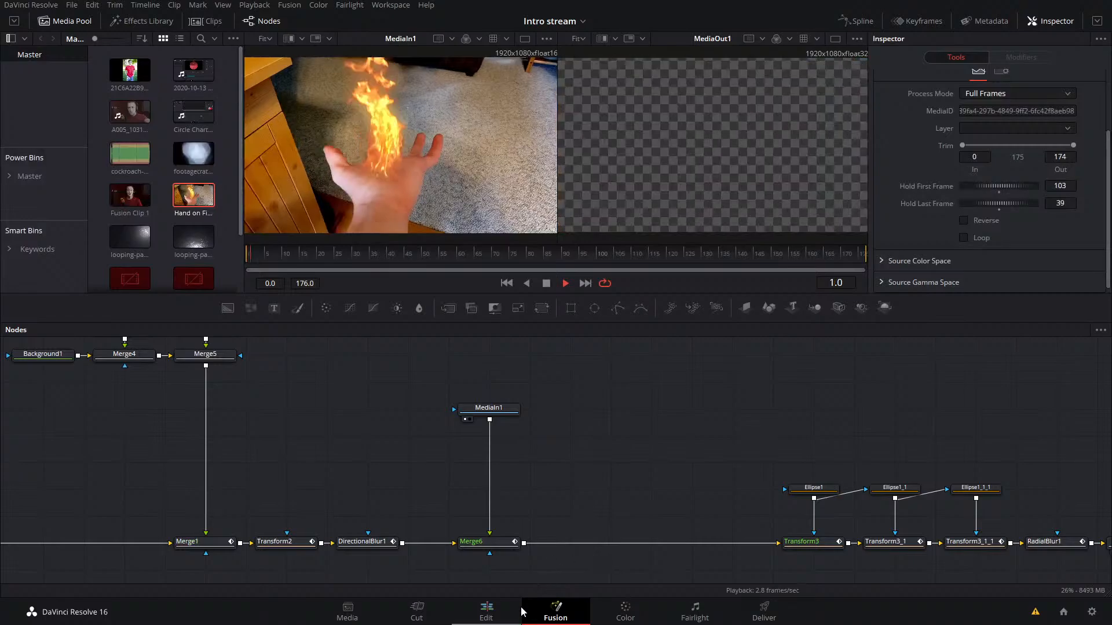
key("space")
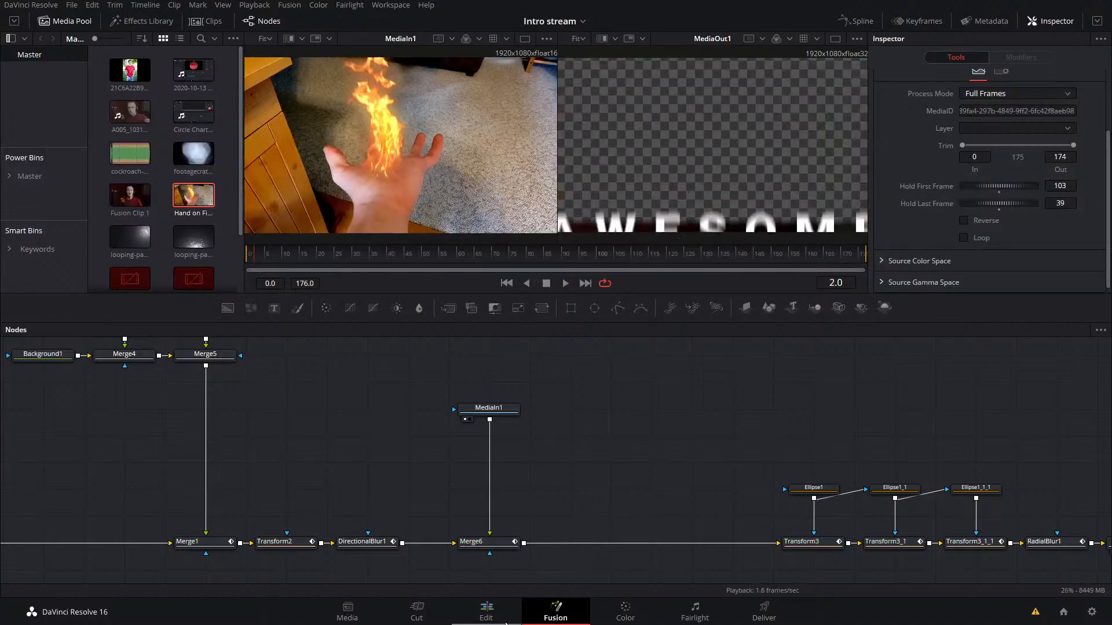
key("space")
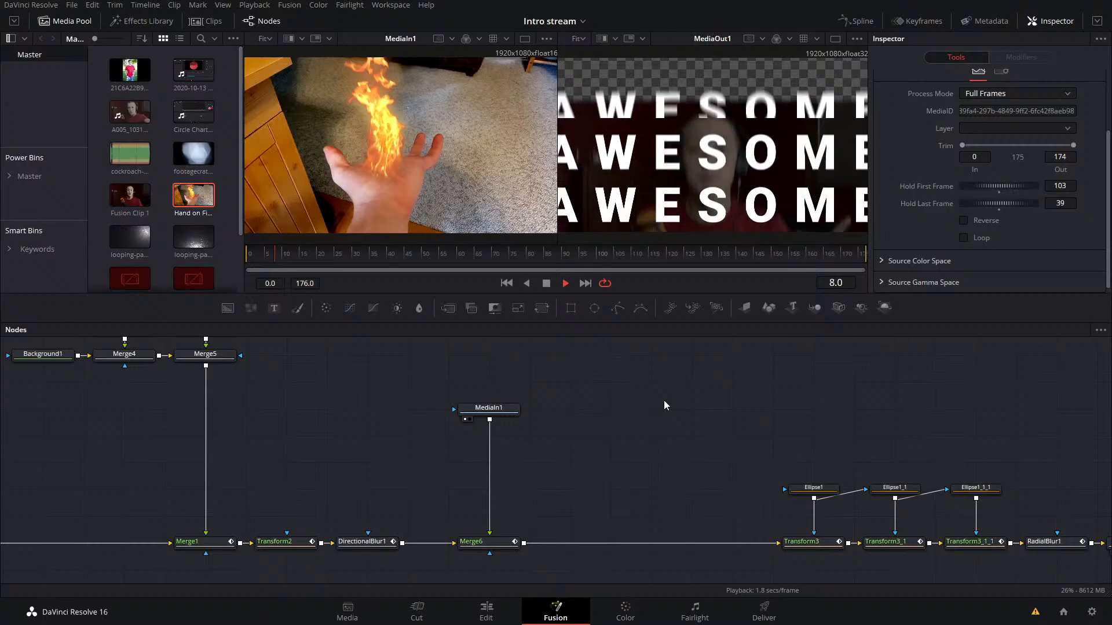
Step: Select the MediaOut1 node and replay the opening AWESOME title section from around frame 19
left_click_drag(664, 401, 390, 364)
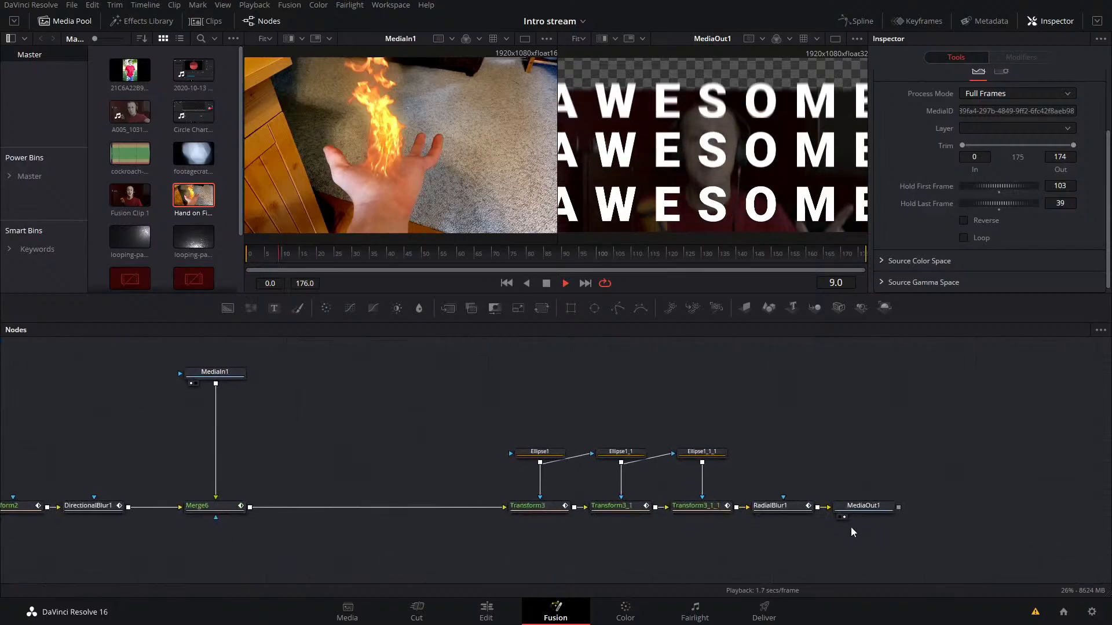
left_click(860, 508)
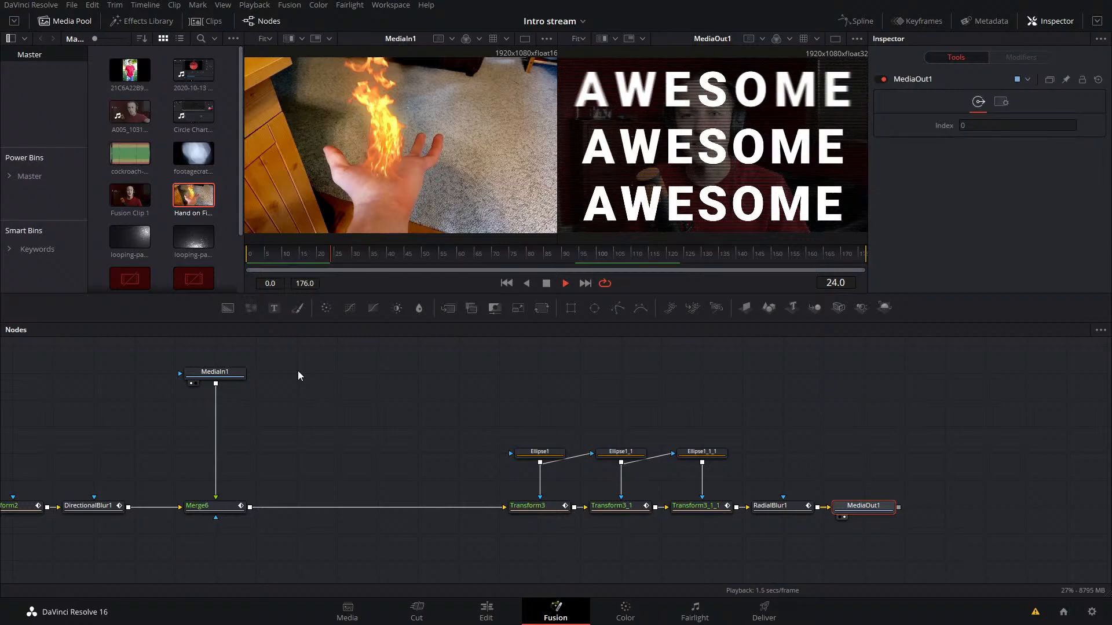
left_click(311, 255)
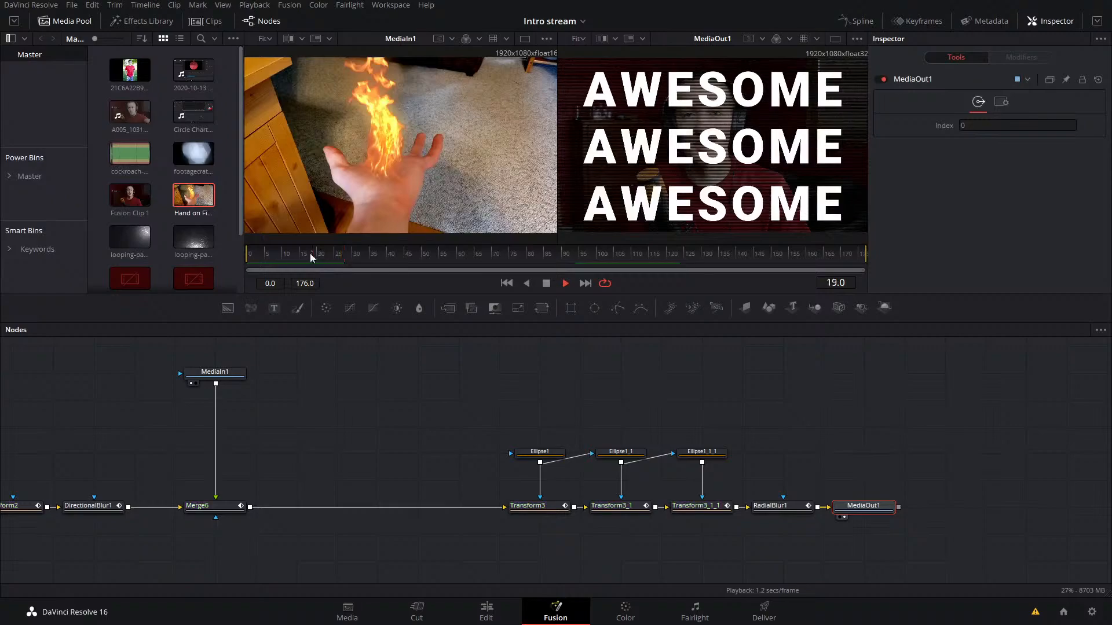
left_click(483, 377)
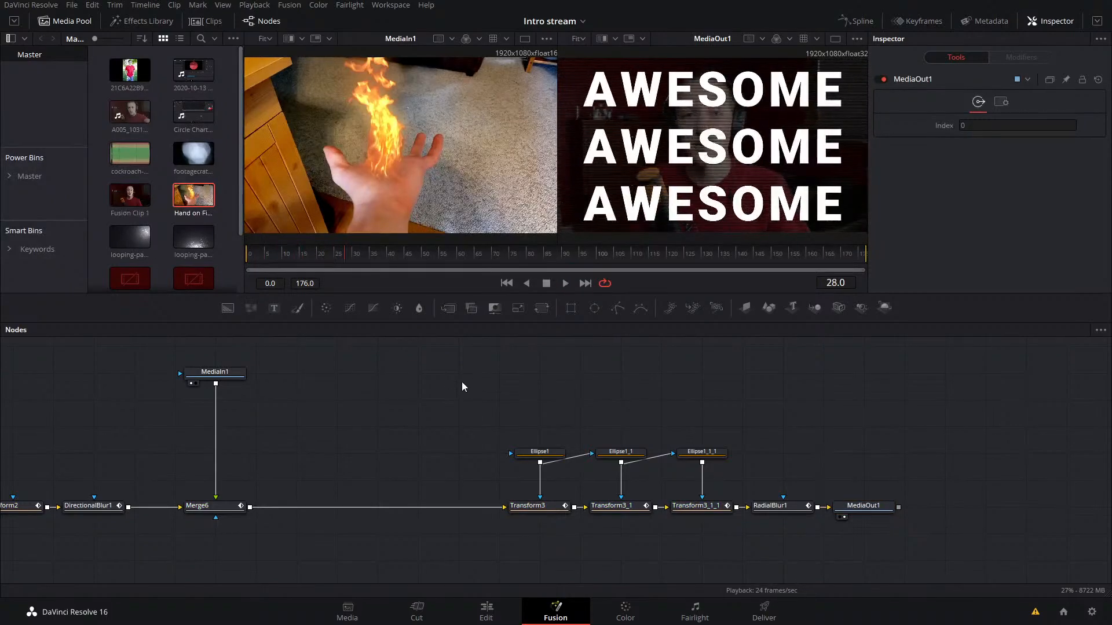
Step: Return to the timeline on the Edit page and play back Fusion Clip 1 from its first frame
key("shift+4")
left_click_drag(370, 363, 339, 428)
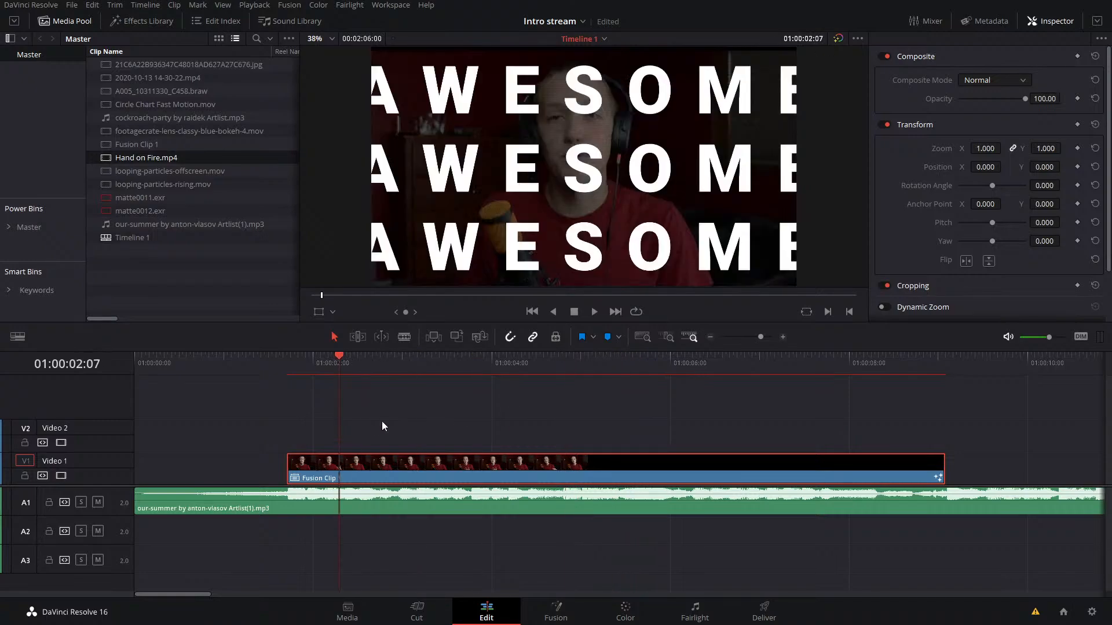
left_click(454, 409)
key("ctrl+s")
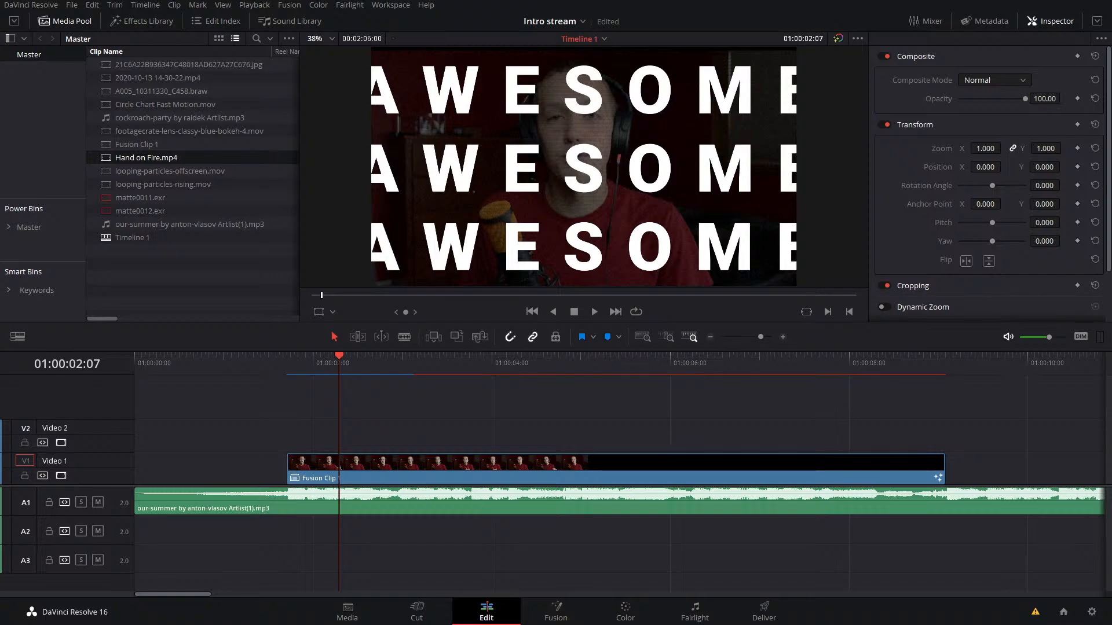
left_click_drag(311, 366, 285, 368)
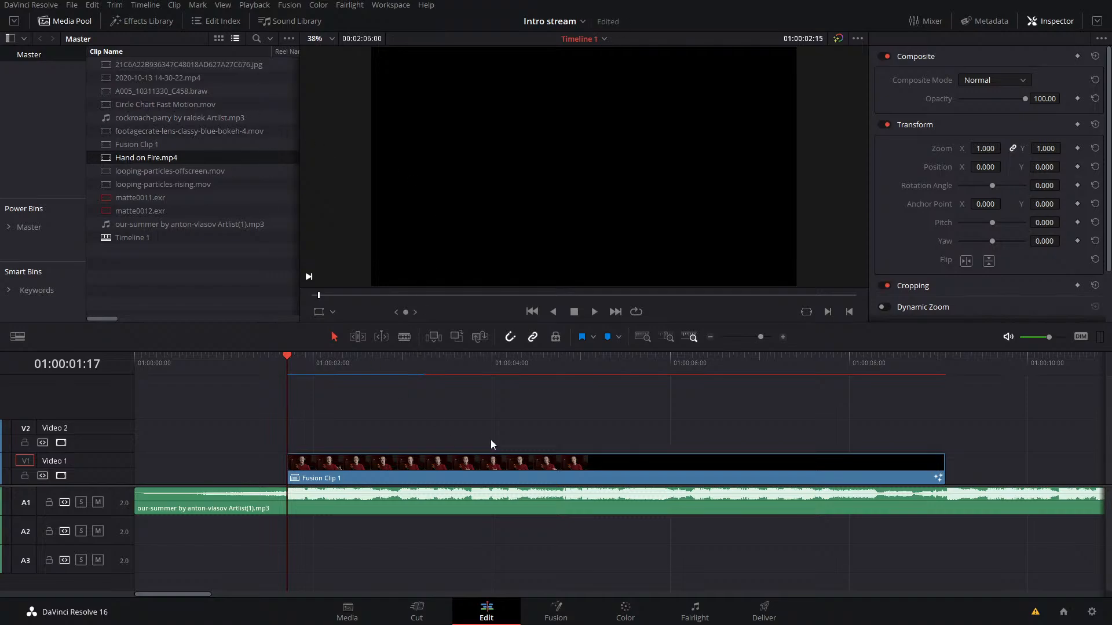
left_click(596, 312)
left_click(574, 312)
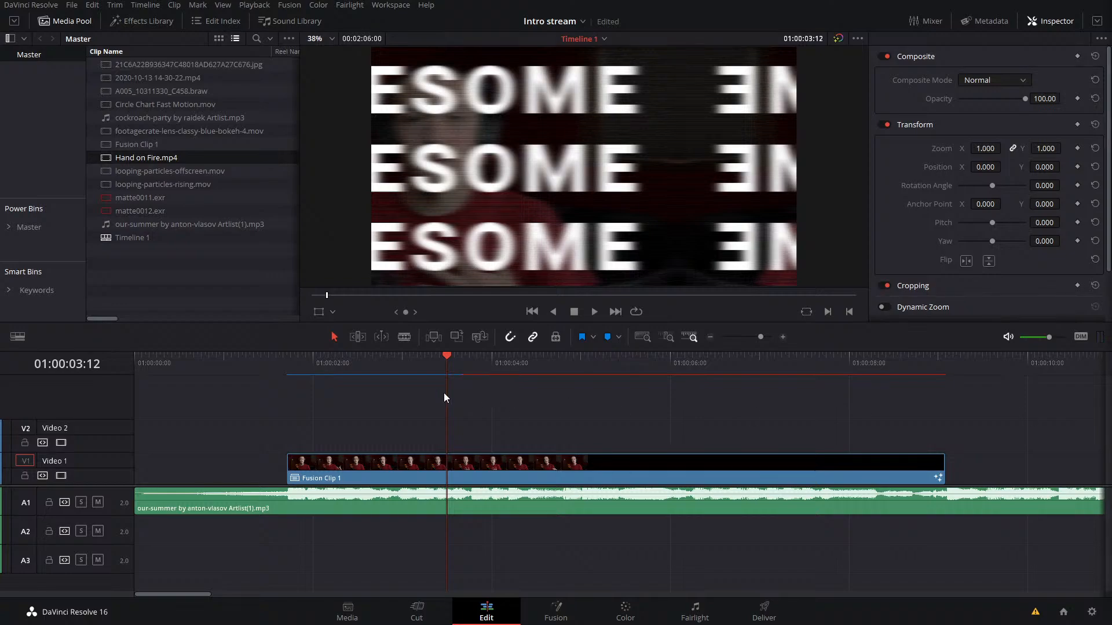
Step: Replay the opening of Fusion Clip 1 from just before its start and save the project
left_click_drag(428, 364, 316, 377)
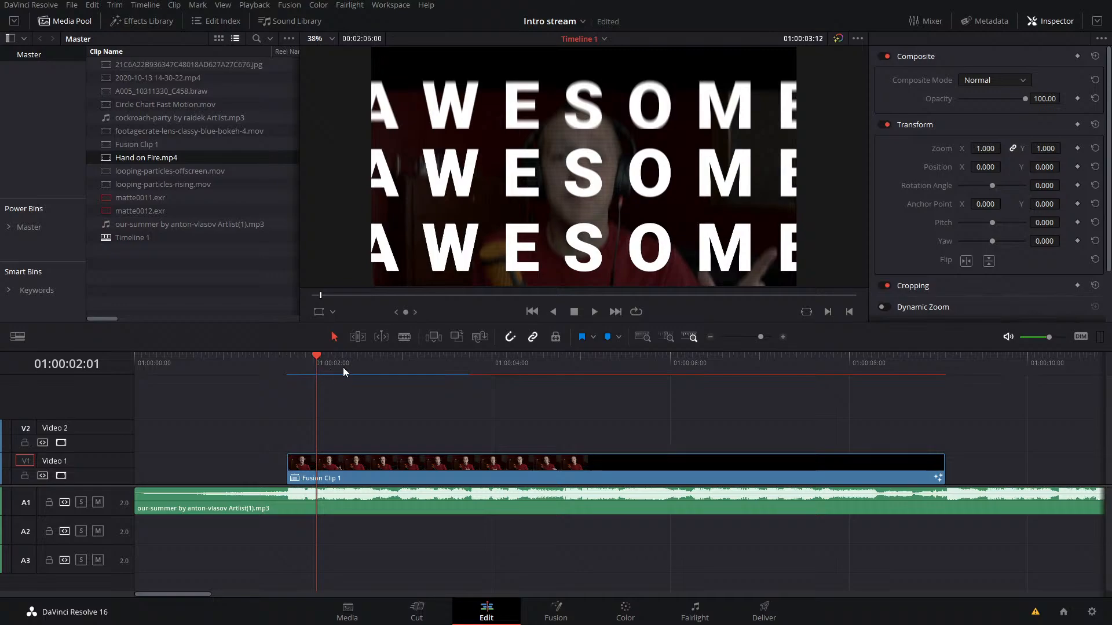
left_click_drag(342, 367, 273, 377)
key("space")
key("ctrl+s")
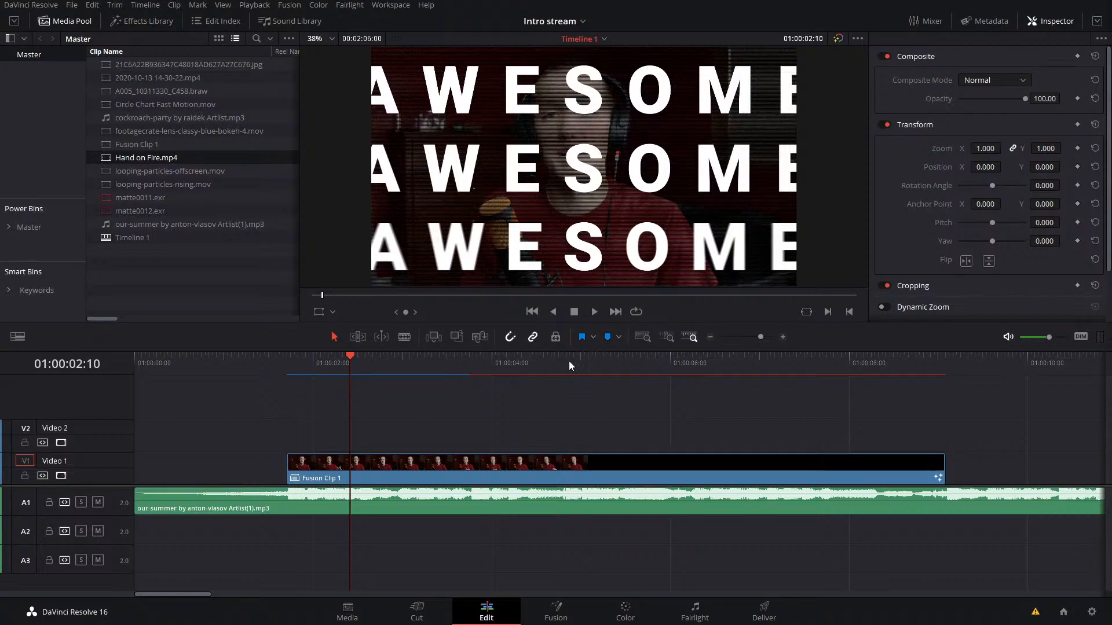
Step: Move the playhead to 01:00:06:11 on Fusion Clip 1 and open its composition on the Fusion page
left_click(495, 368)
left_click_drag(495, 373, 710, 409)
left_click(698, 473)
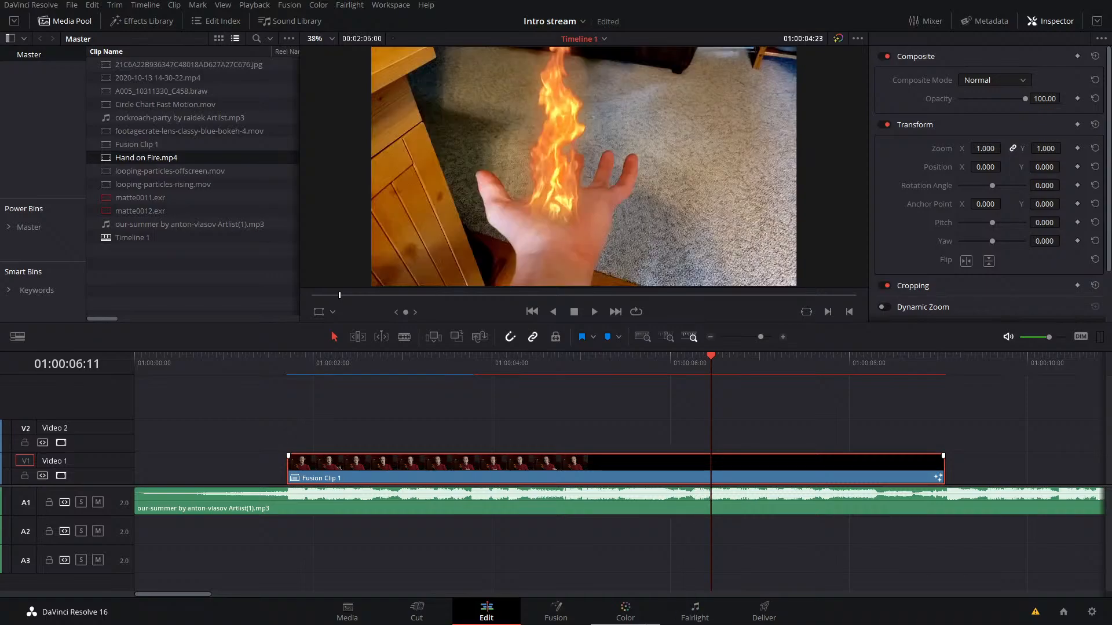
left_click(554, 614)
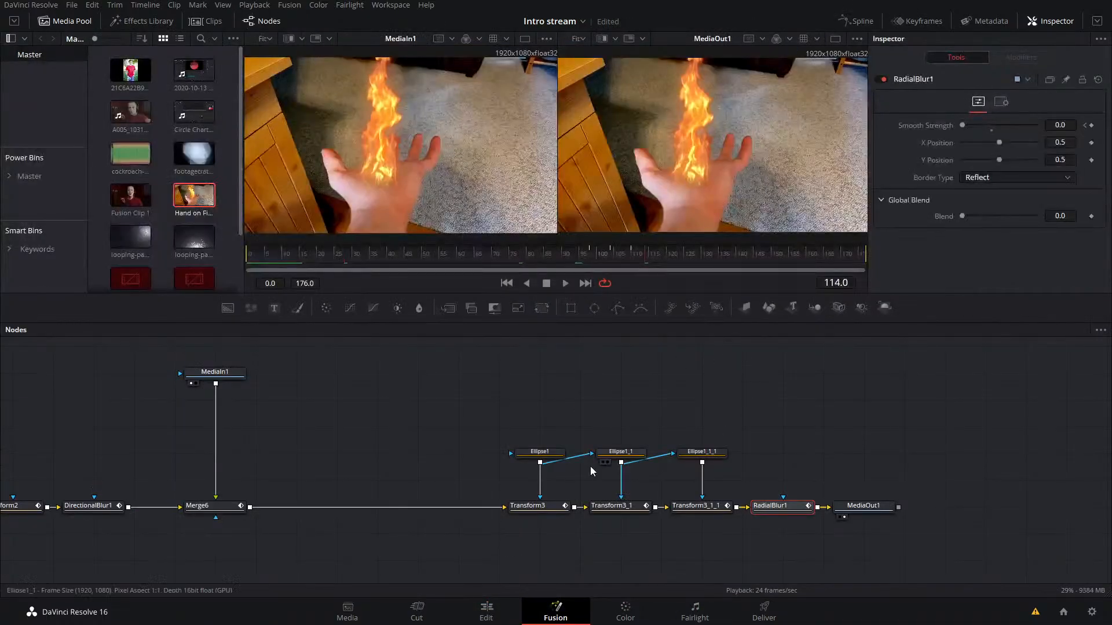
Step: Inspect the disconnected LIGHT SWEEP text node, and delete it along with its BrightnessContrast and Rectangle1 nodes
left_click_drag(322, 464, 888, 521)
left_click_drag(385, 432, 244, 483)
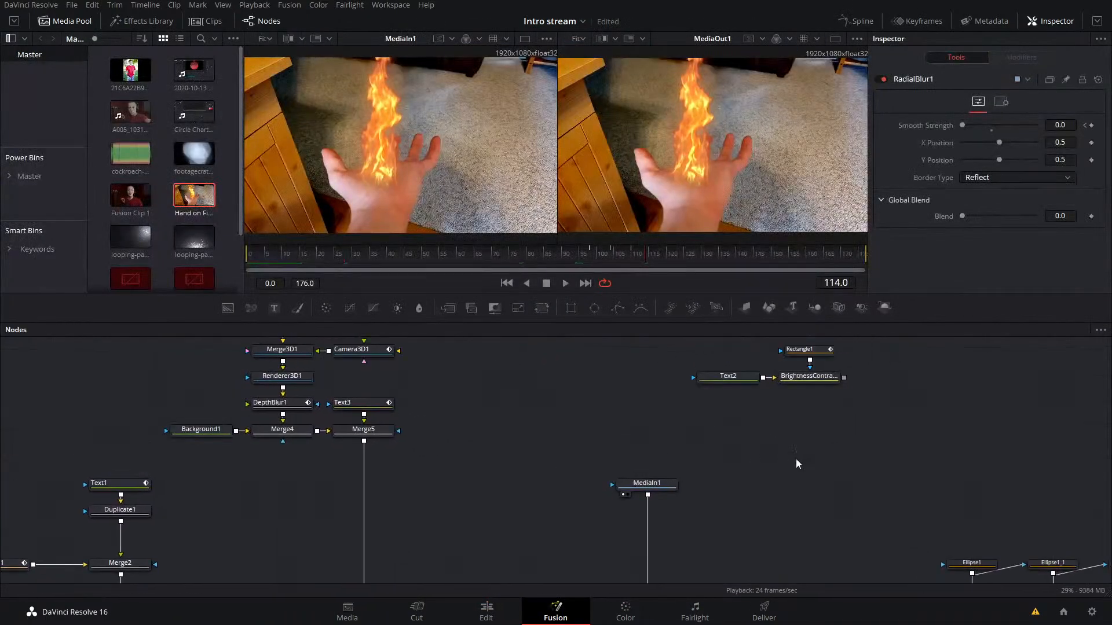
left_click_drag(795, 459, 624, 489)
left_click(565, 410)
key("1")
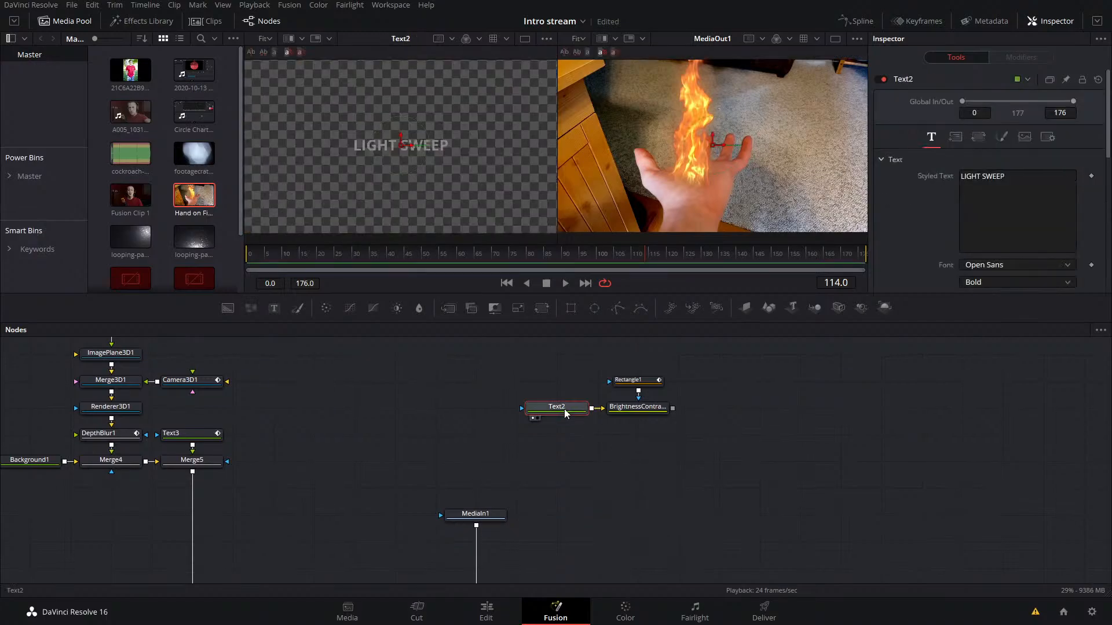
left_click_drag(722, 358, 491, 413)
key("Delete")
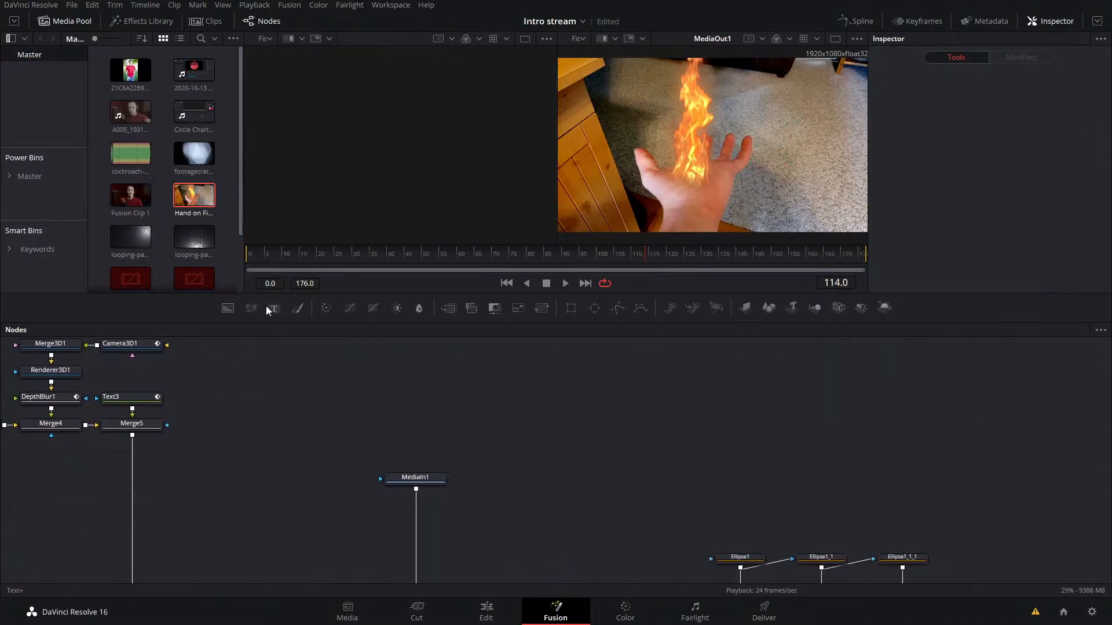
Step: Add a Text+ node merged over MediaIn1, and arrange MediaIn1, the merge and the text node neatly
left_click_drag(273, 309, 495, 457)
left_click_drag(408, 478, 335, 451)
left_click_drag(534, 452, 370, 452)
left_click_drag(497, 450, 456, 397)
left_click_drag(578, 450, 456, 451)
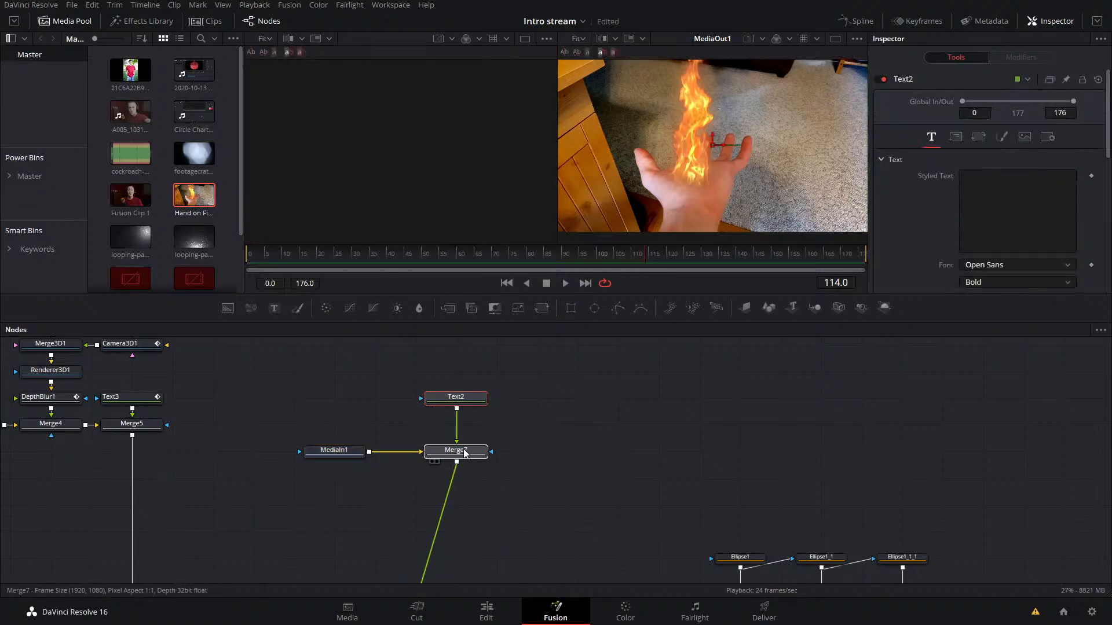
Step: Set the new text node's styled text to EVERY WEEK
left_click(455, 397)
left_click(1038, 189)
type("EVERY WEEK")
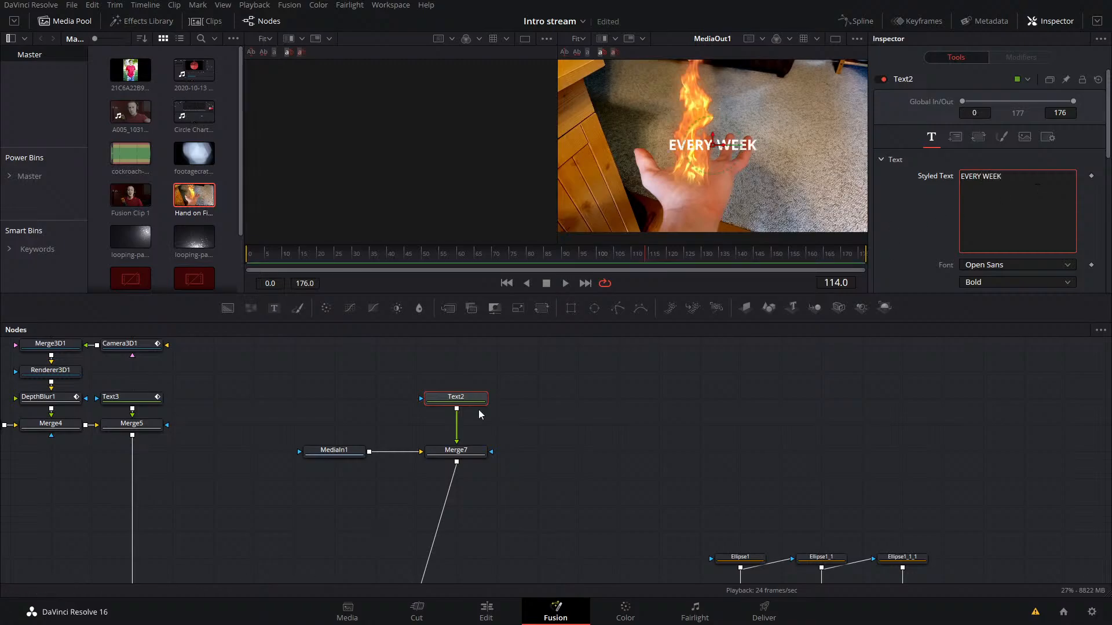
Step: Match the EVERY WEEK text to the TUTORIALS text's Roboto Black font and enlarge it to size 0.2244
left_click(157, 398)
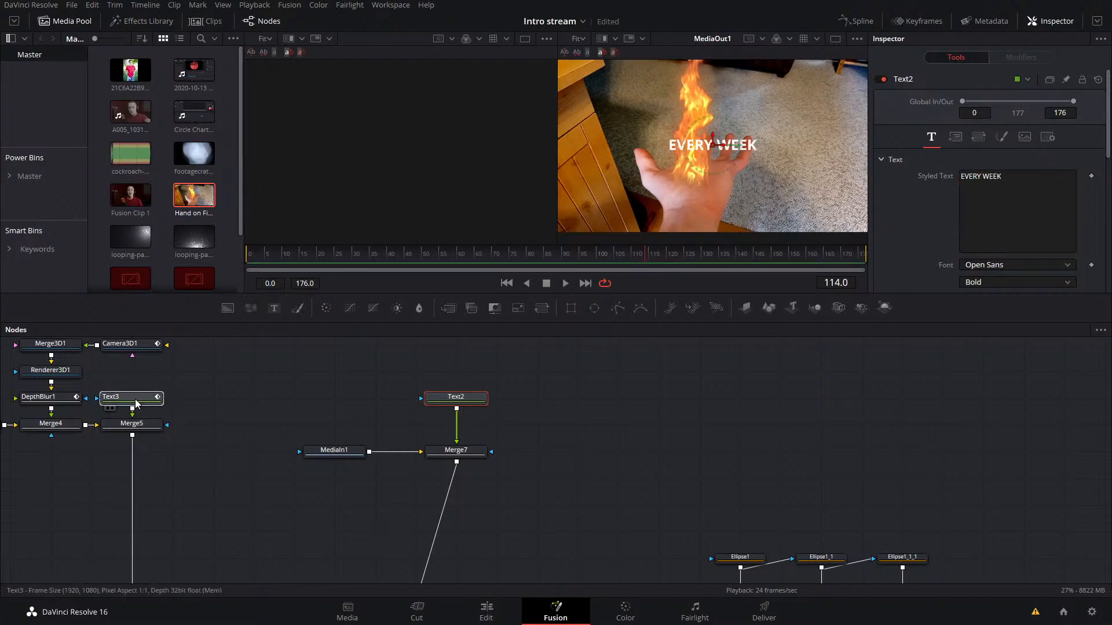
left_click(455, 398)
left_click(1007, 269)
scroll(985, 481, "down", 10)
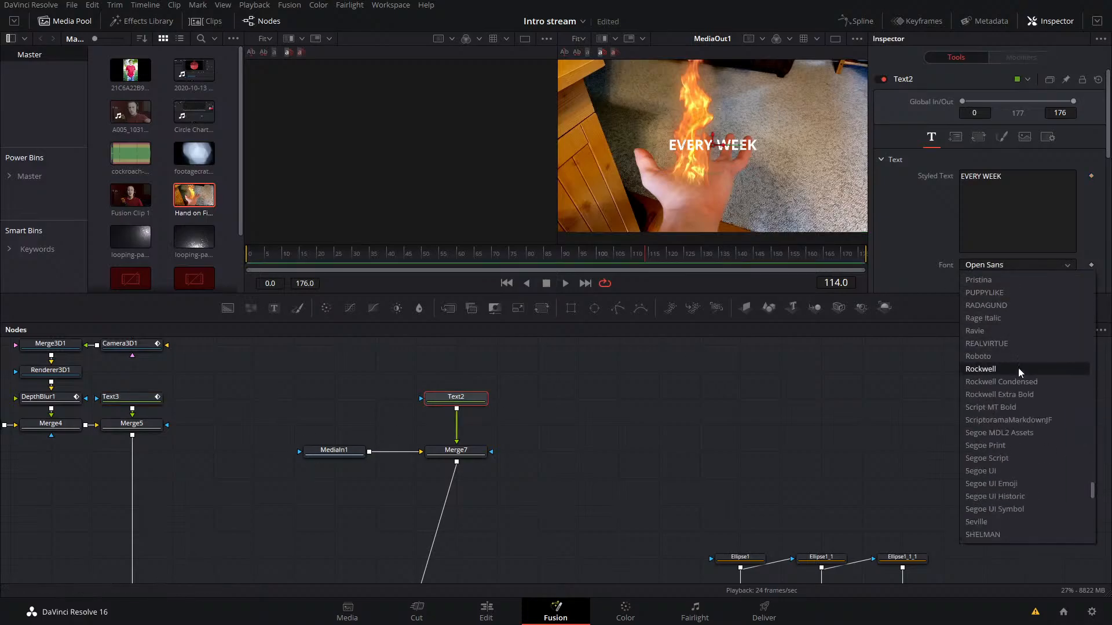
scroll(984, 481, "up", 3)
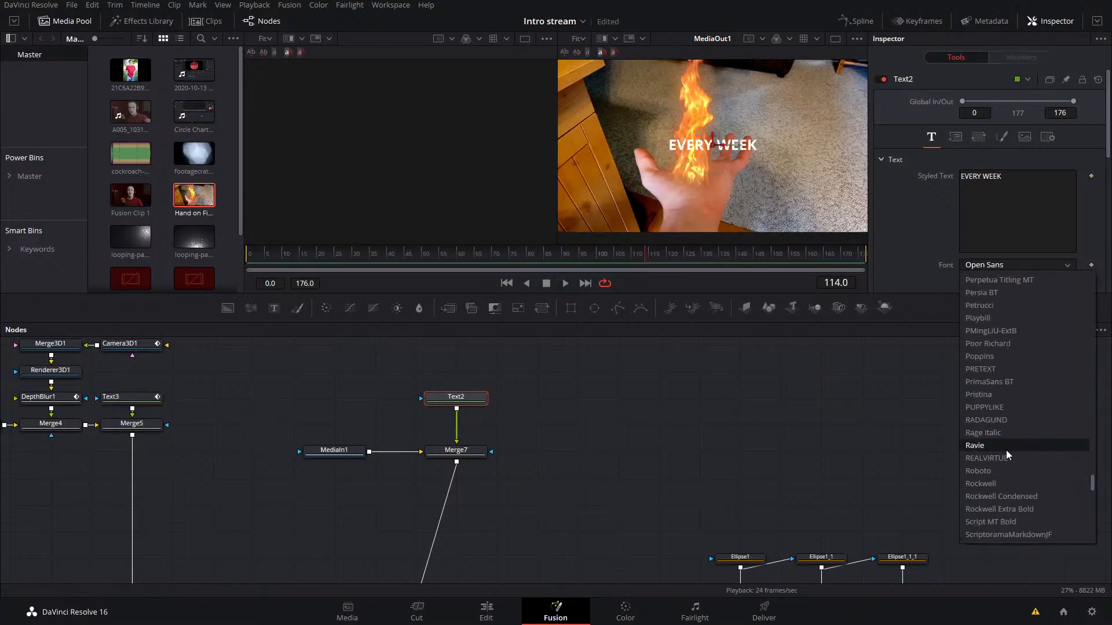
left_click(984, 473)
left_click(996, 284)
left_click(989, 299)
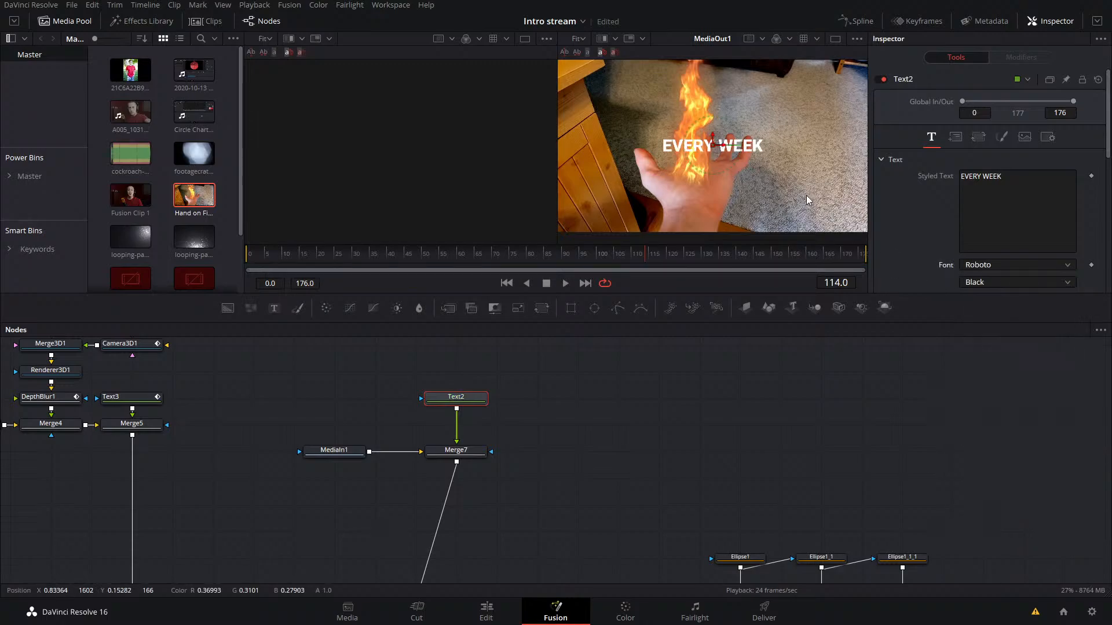
scroll(1013, 229, "down", 2)
left_click_drag(974, 178, 999, 178)
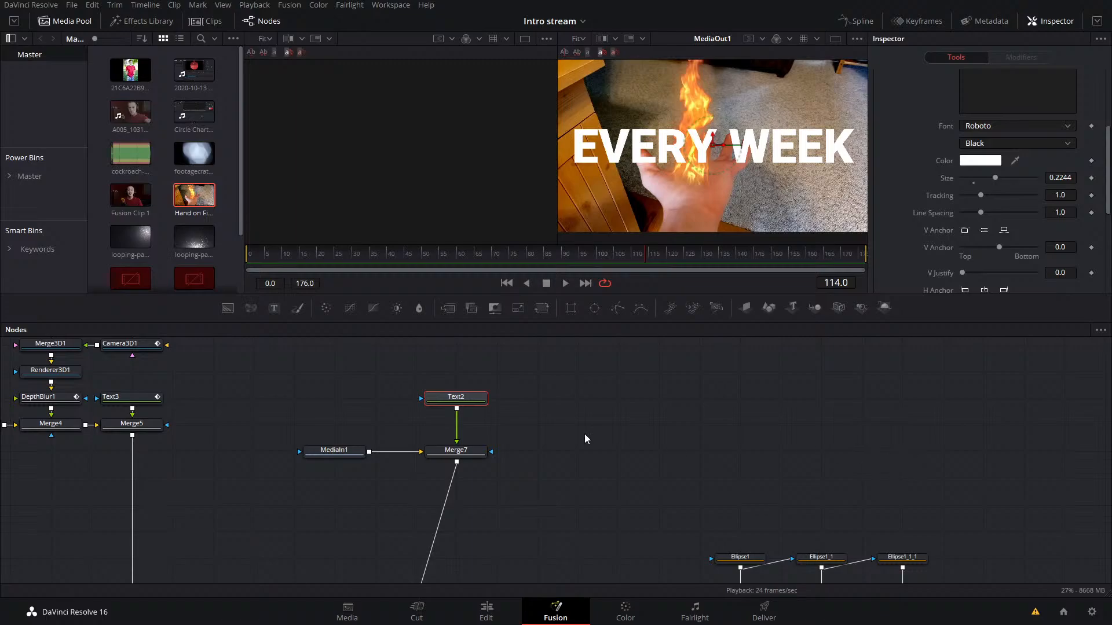
Step: Scrub through the radial blur transition and play it back from around frame 89 with the EVERY WEEK text
left_click(617, 258)
mouse_move(619, 265)
left_mouse_down()
mouse_move(637, 262)
mouse_move(627, 266)
left_mouse_up()
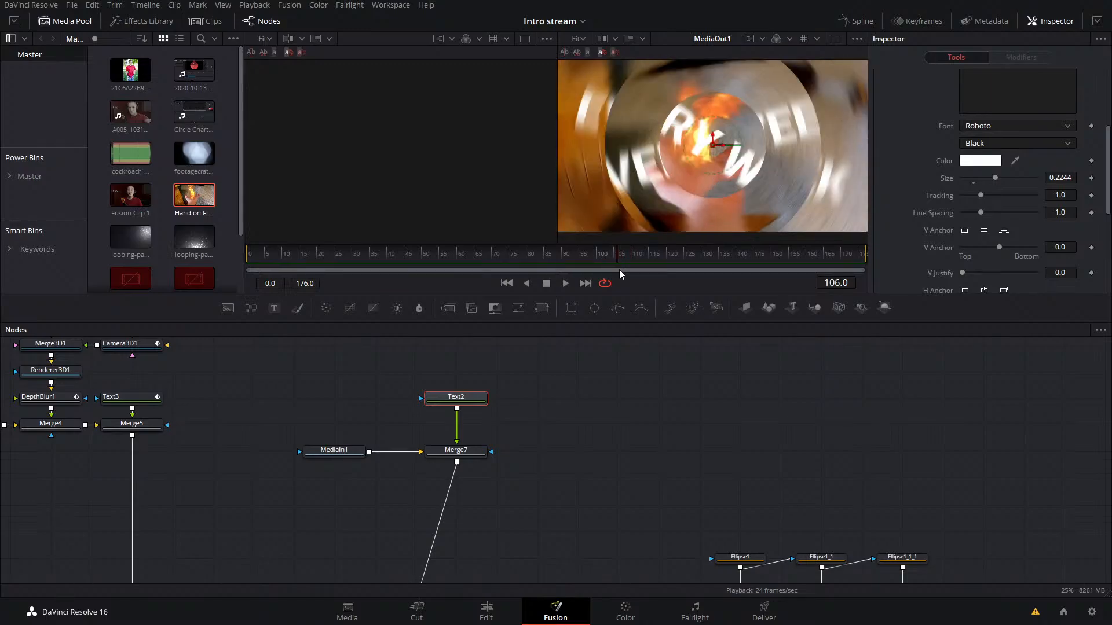
left_click(633, 452)
left_click(573, 261)
left_click_drag(574, 261, 561, 266)
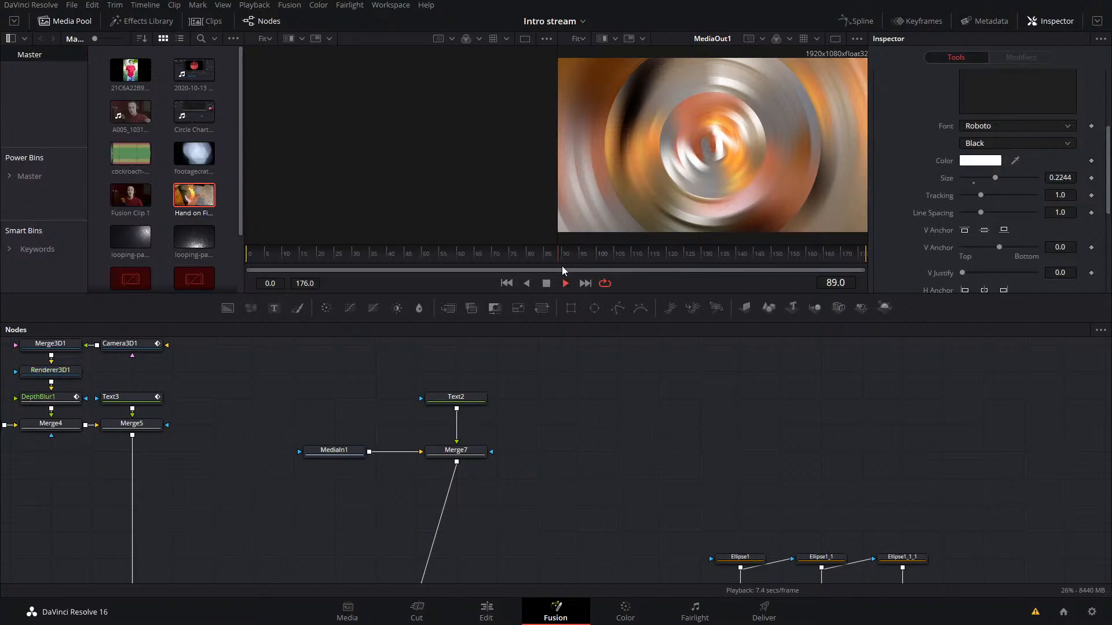
left_click(566, 283)
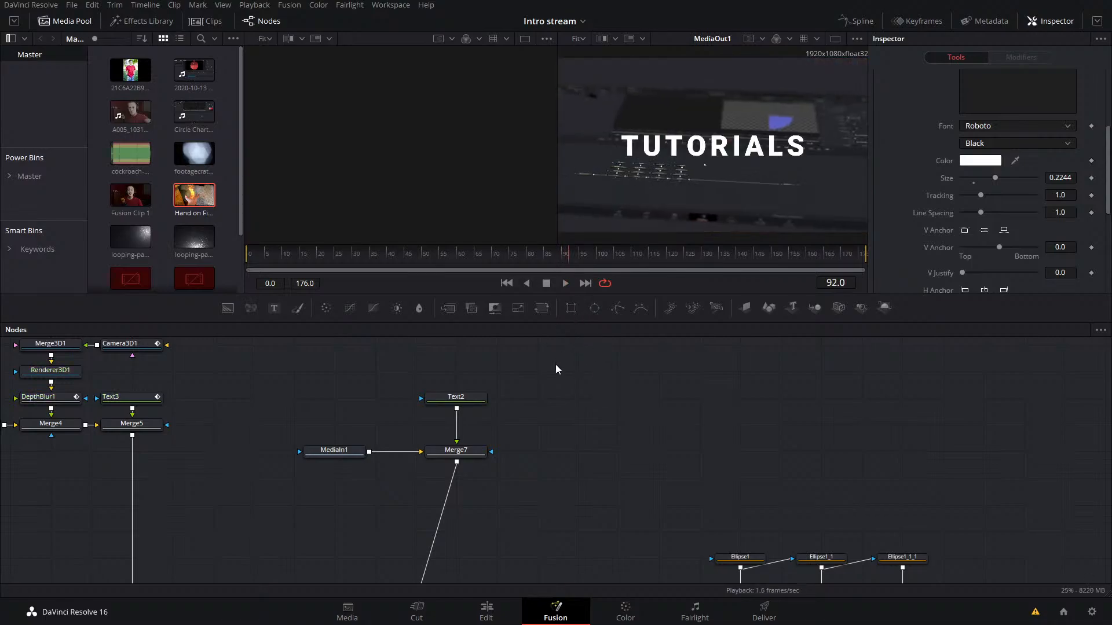
key("space")
Step: Move Text2 higher above Merge7 to make room for a node, and show Merge7 in the second viewer
left_click_drag(457, 406, 457, 380)
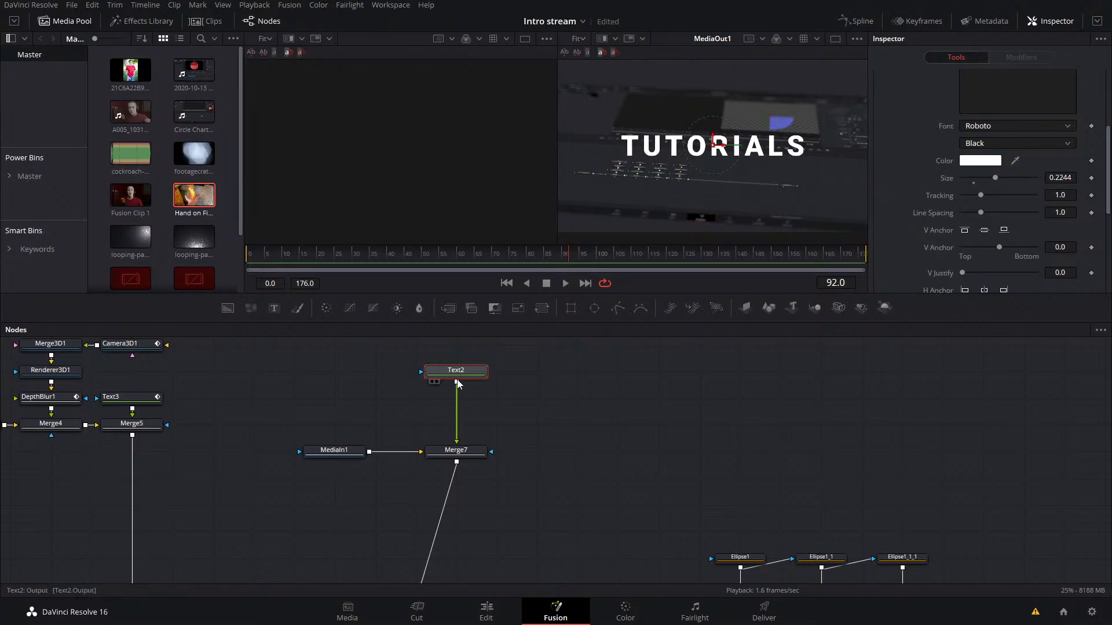
left_click_drag(434, 383, 469, 382)
key("shift+space")
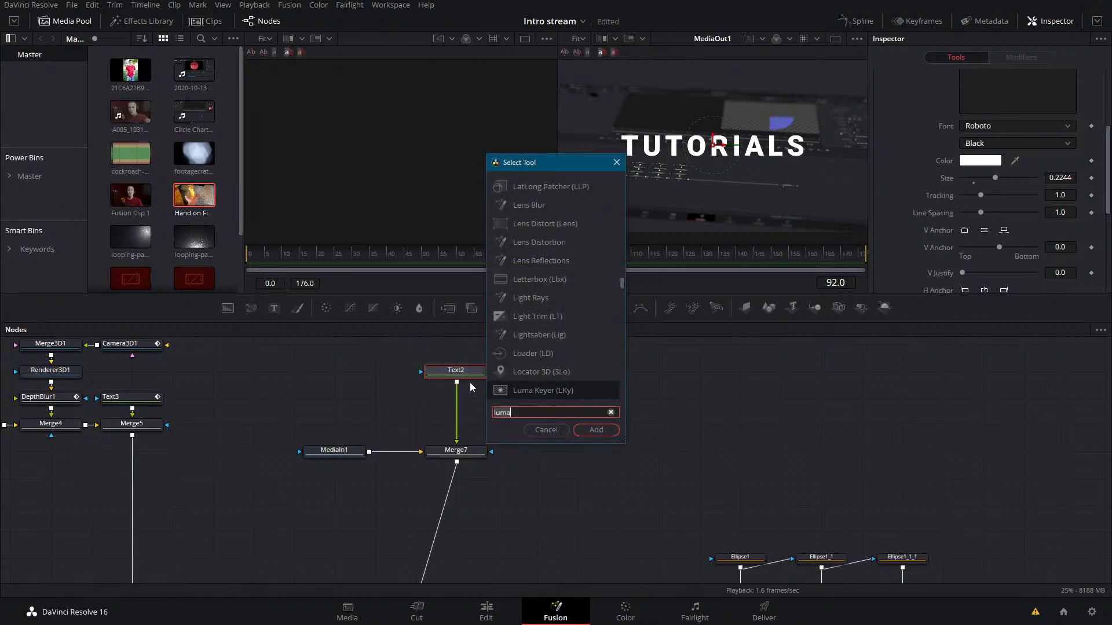
key("Escape")
left_click(485, 455)
key("2")
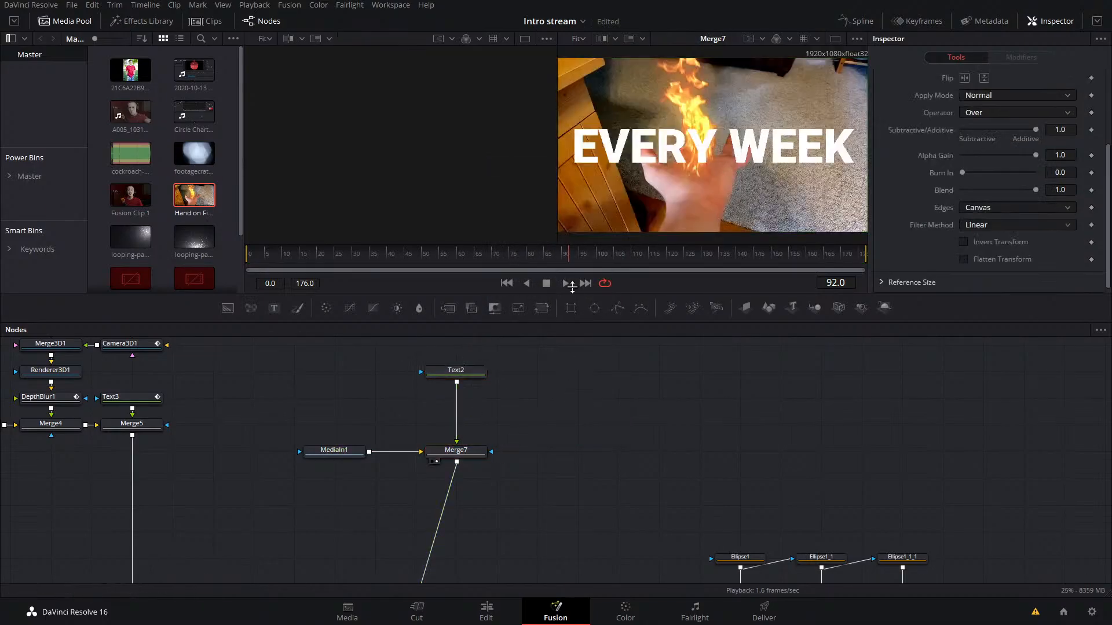
Step: Insert a Transform node between Text2 and Merge7
key("shift+space")
type("transform")
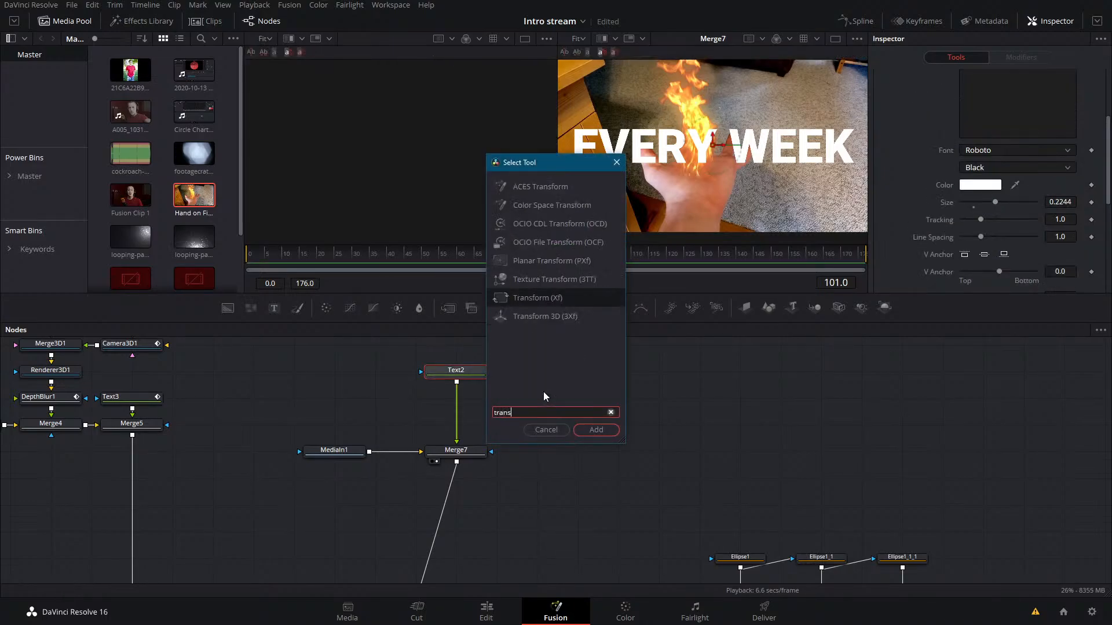
key("Return")
Step: Add a rectangle mask to Transform4, rotate it to about -58.8, and move it over the first letters at Center X about 0.171
left_click_drag(571, 308, 424, 405)
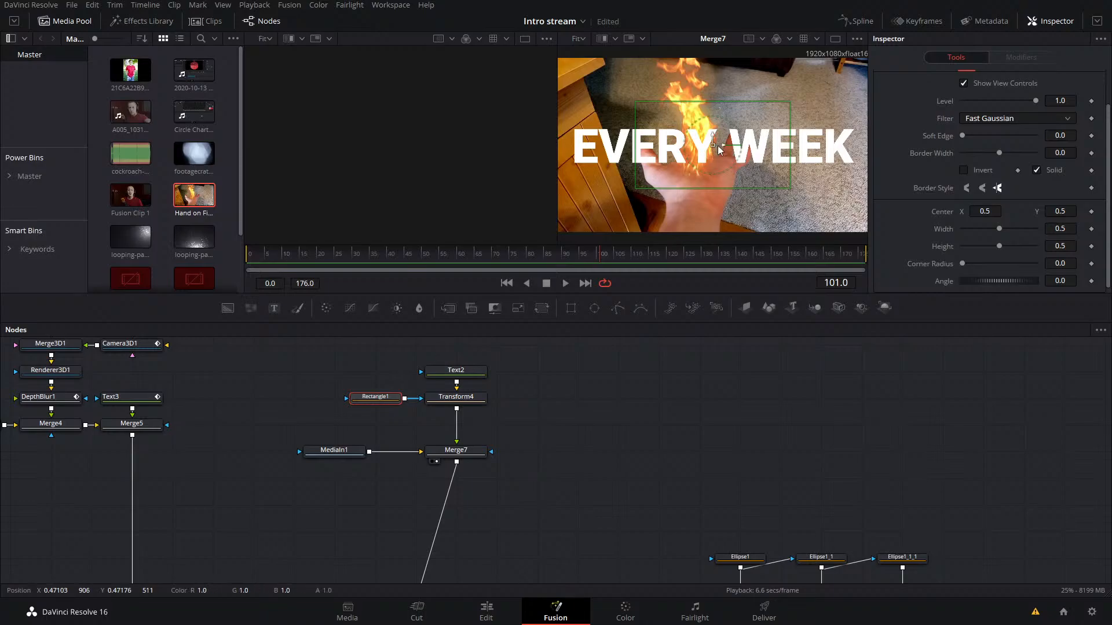
left_click_drag(735, 145, 739, 168)
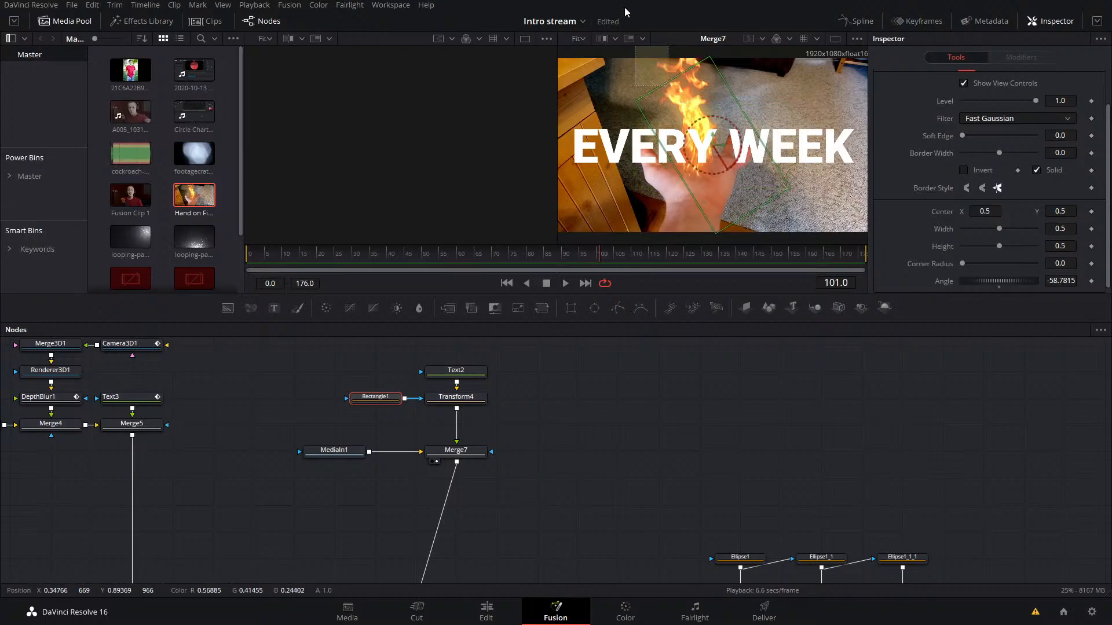
mouse_move(714, 152)
left_mouse_down()
mouse_move(713, 84)
mouse_move(716, 165)
mouse_move(720, 139)
left_mouse_up()
Step: Try offsetting the masked letters with Transform4 to Center Y about 0.62, and try repositioning the rectangle mask
left_click(463, 399)
left_click_drag(720, 156, 744, 152)
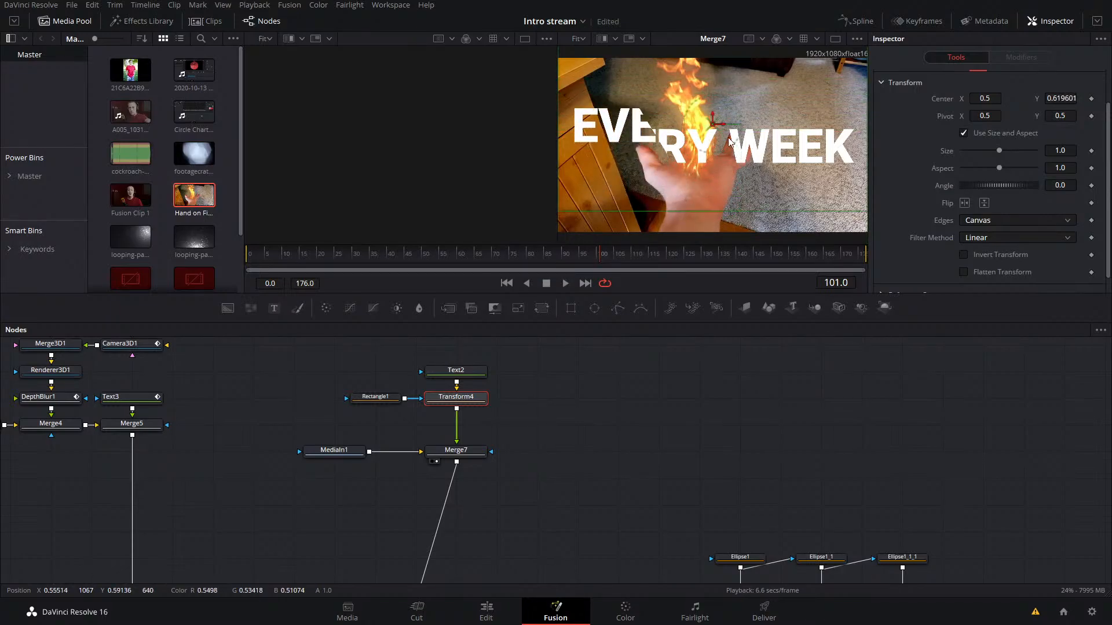
left_click(375, 397)
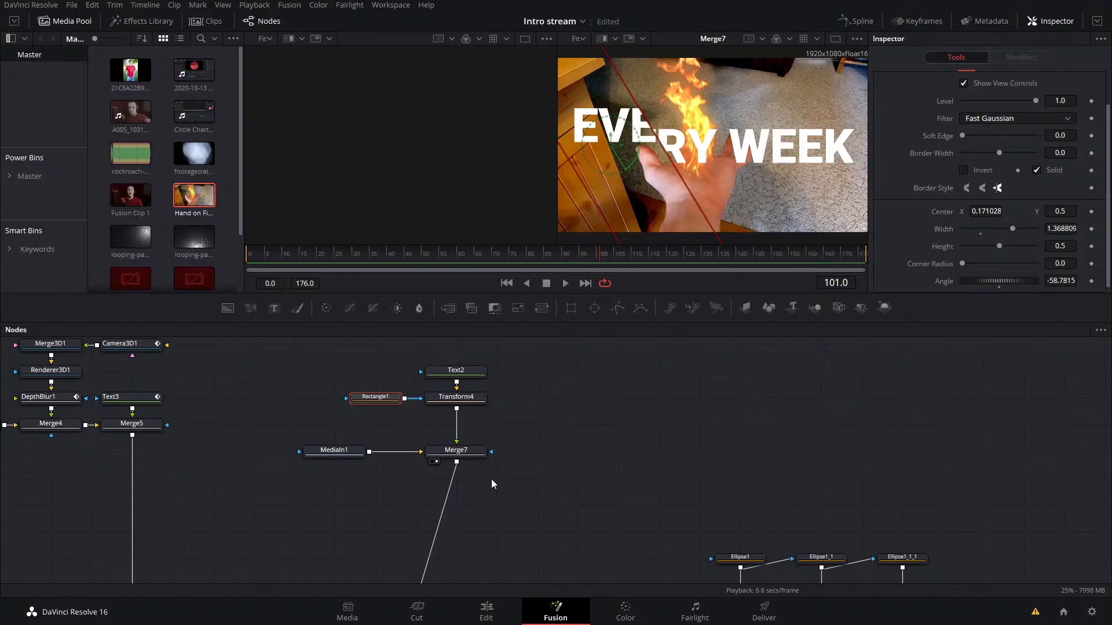
left_click_drag(610, 145, 616, 116)
key("ctrl+z")
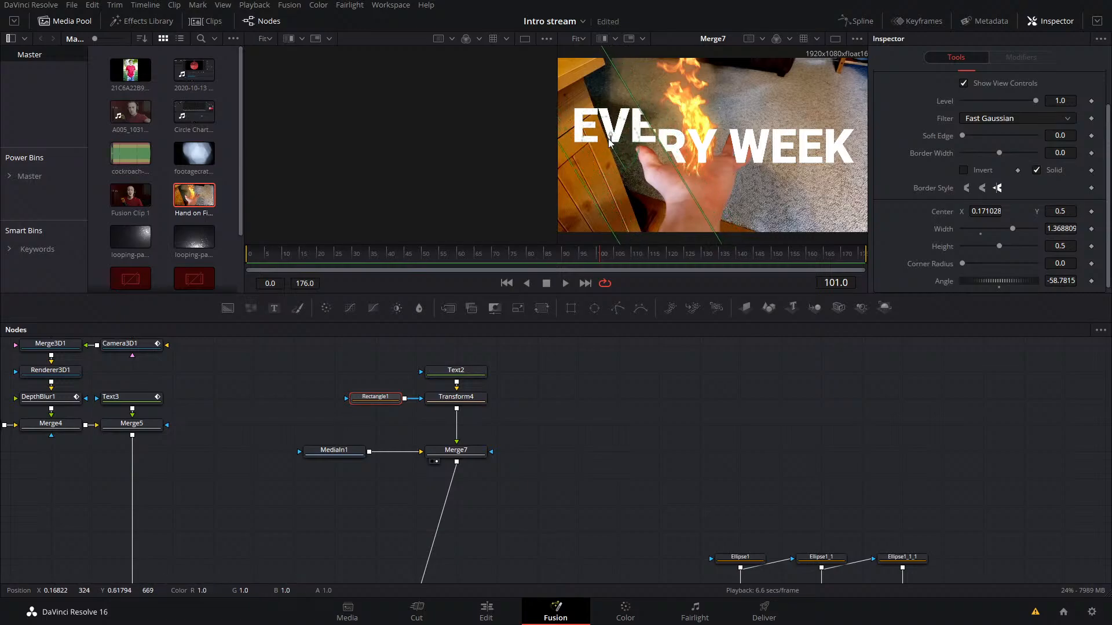
Step: Try sending the masked letters down to Center Y about -0.15, undo it, and reset Transform4's Center to default
left_click(472, 402)
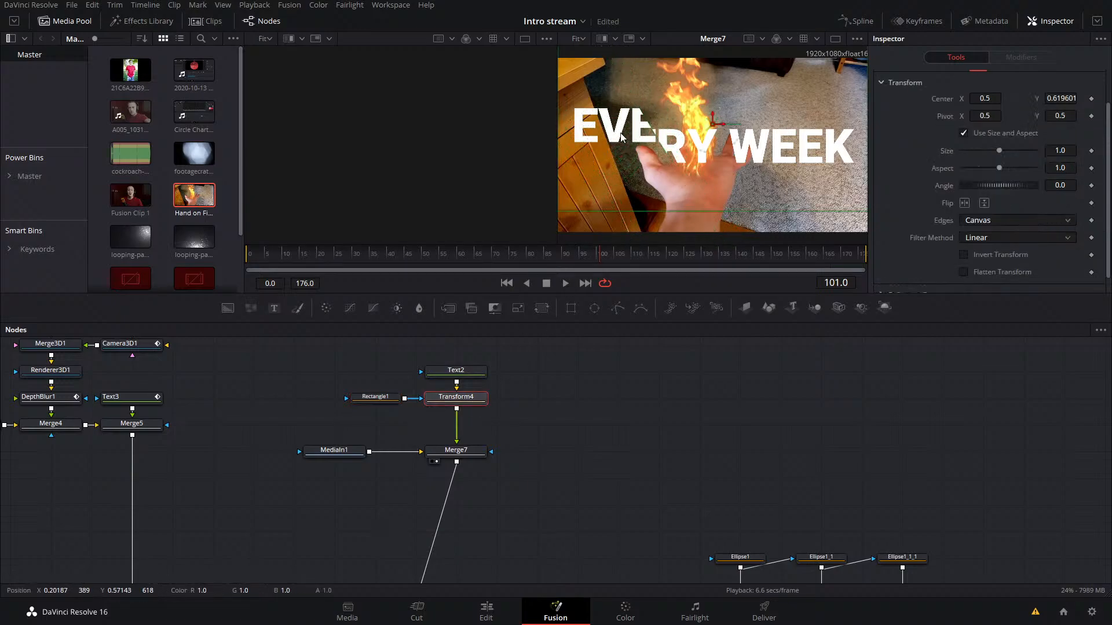
left_click_drag(714, 119, 706, 235)
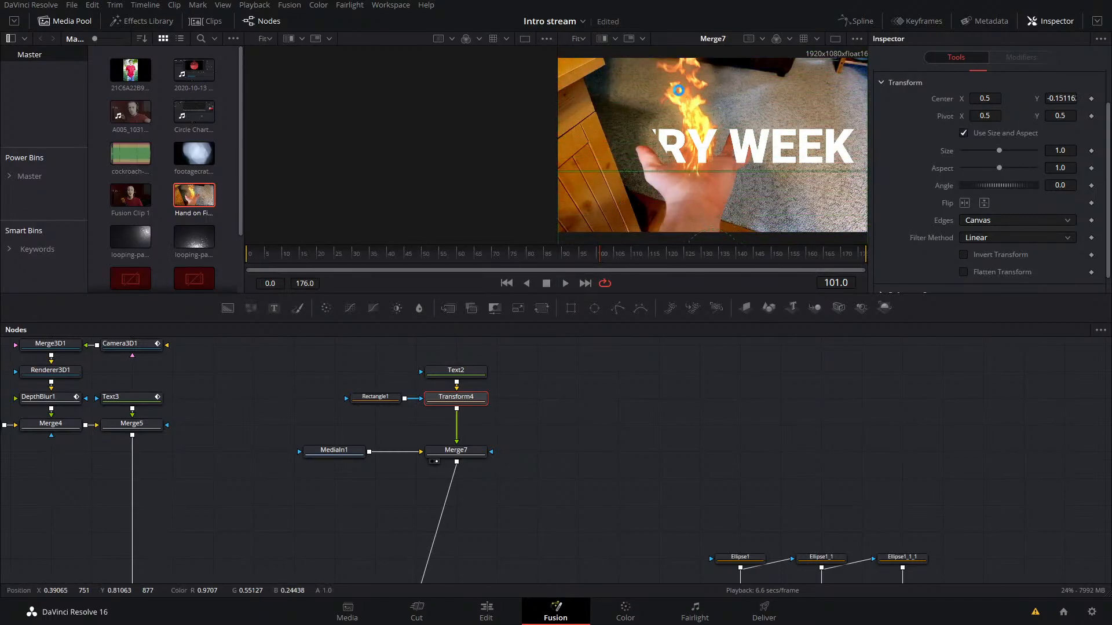
key("ctrl+z")
key("ctrl+z")
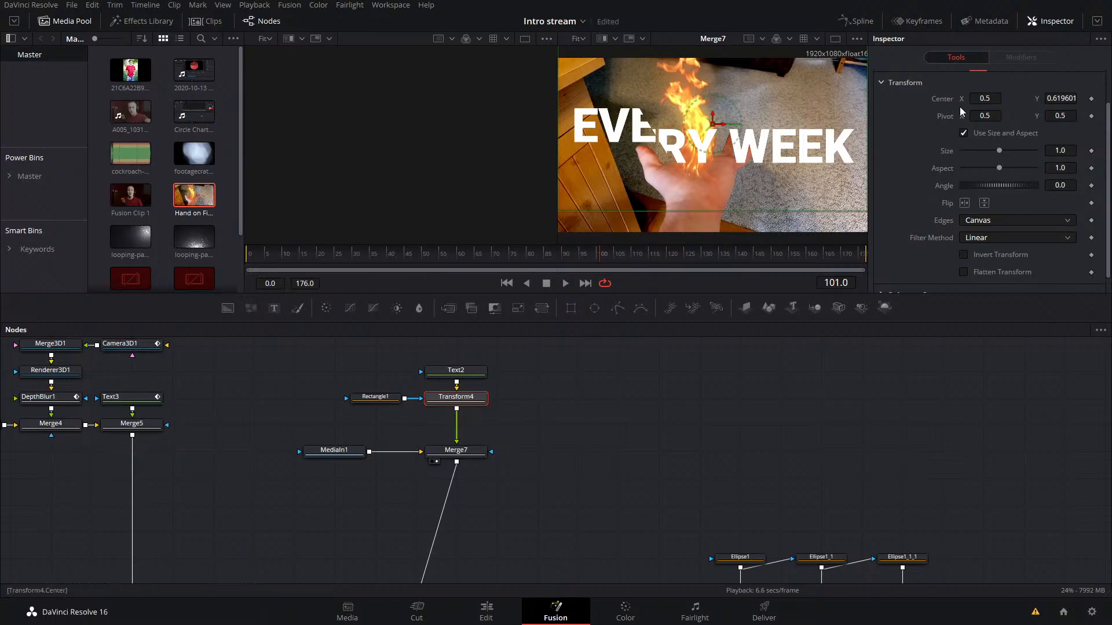
right_click(932, 102)
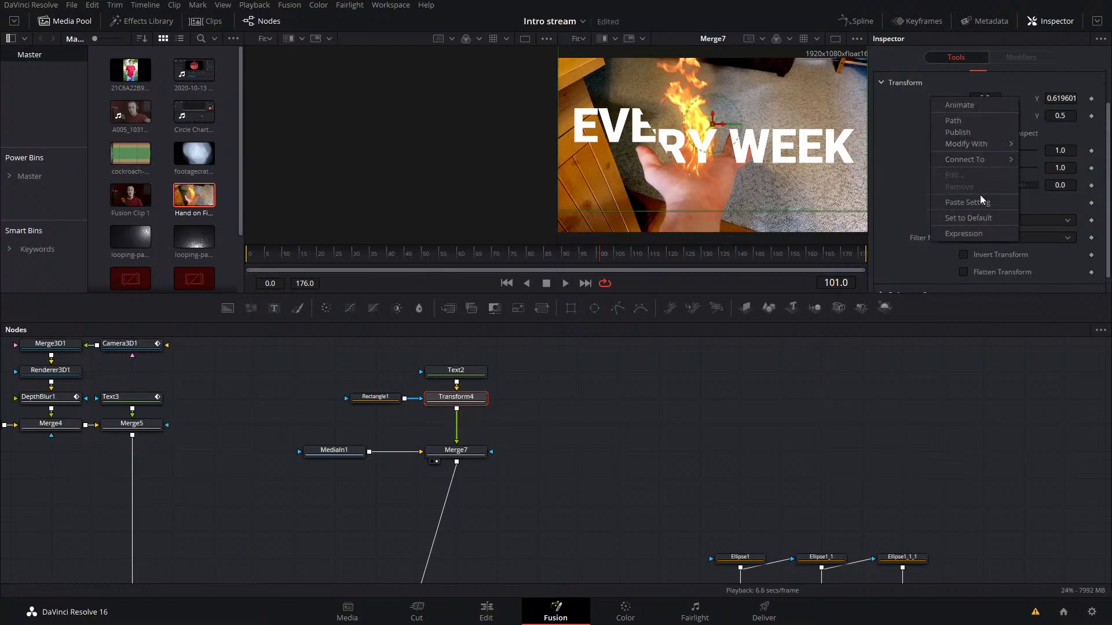
left_click(973, 219)
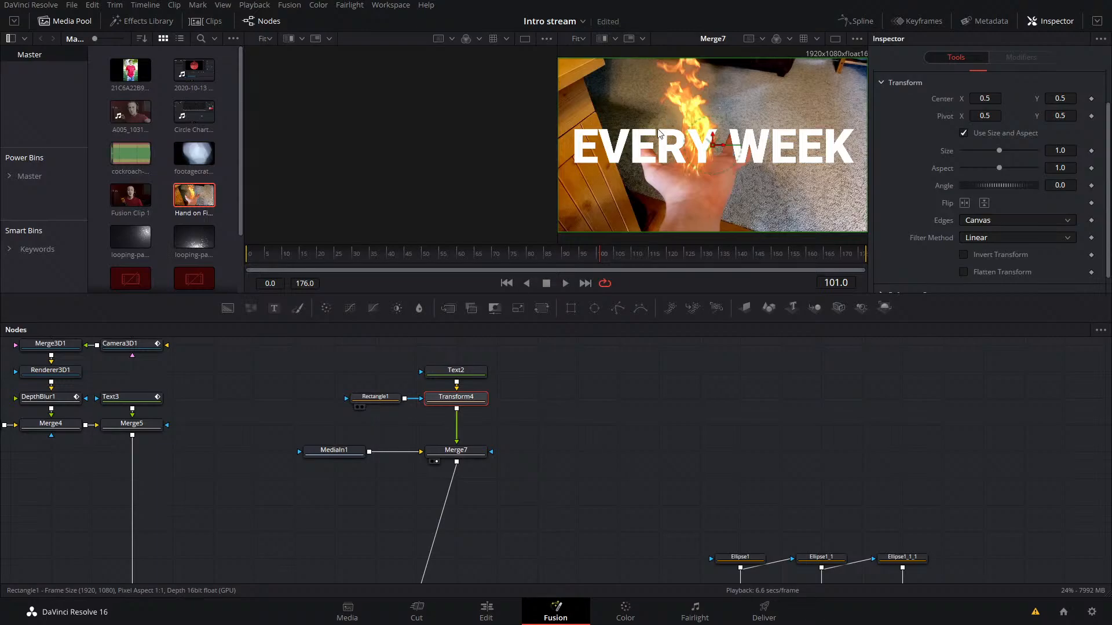
Step: Enlarge the Rectangle1 mask to about 1.02 wide and 0.67 high, and shift it to Center X about 0.147
left_click(384, 398)
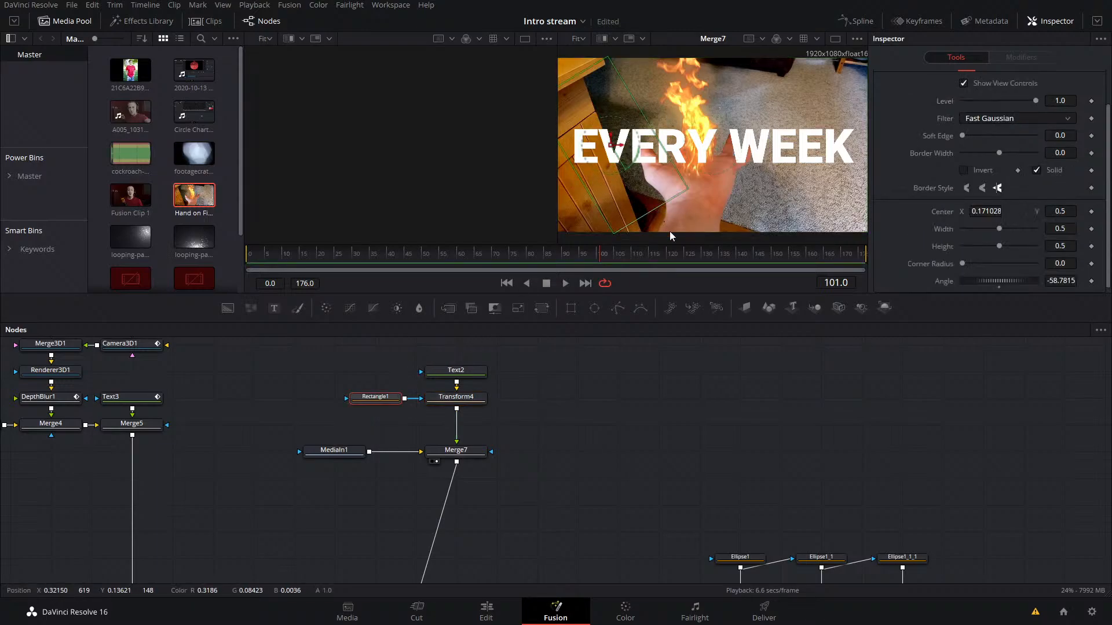
left_click_drag(658, 207, 696, 242)
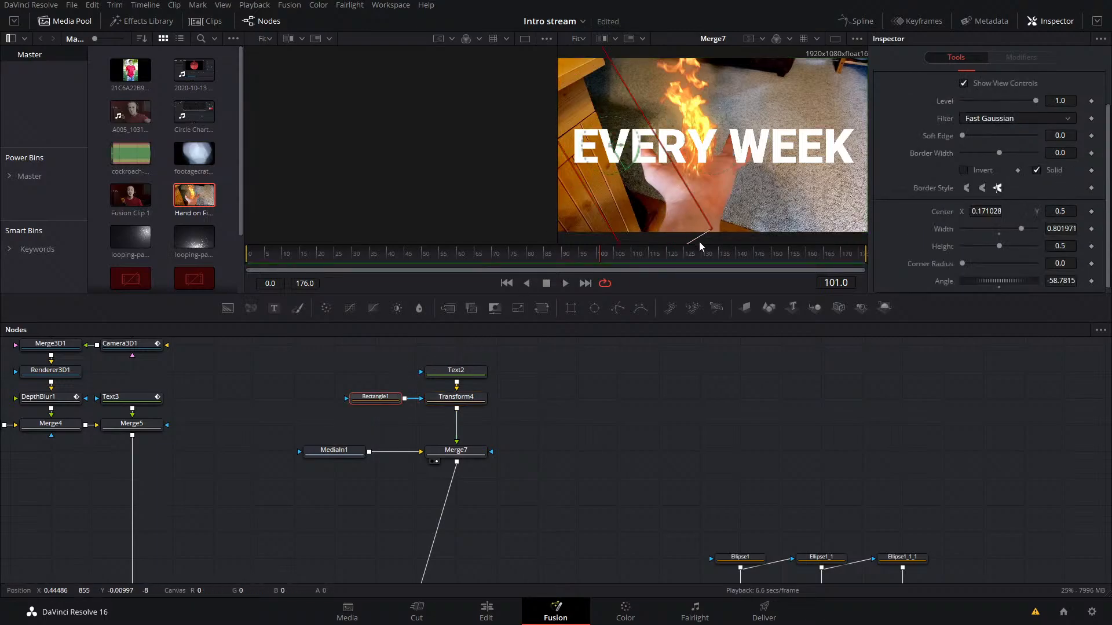
left_click_drag(577, 175, 564, 182)
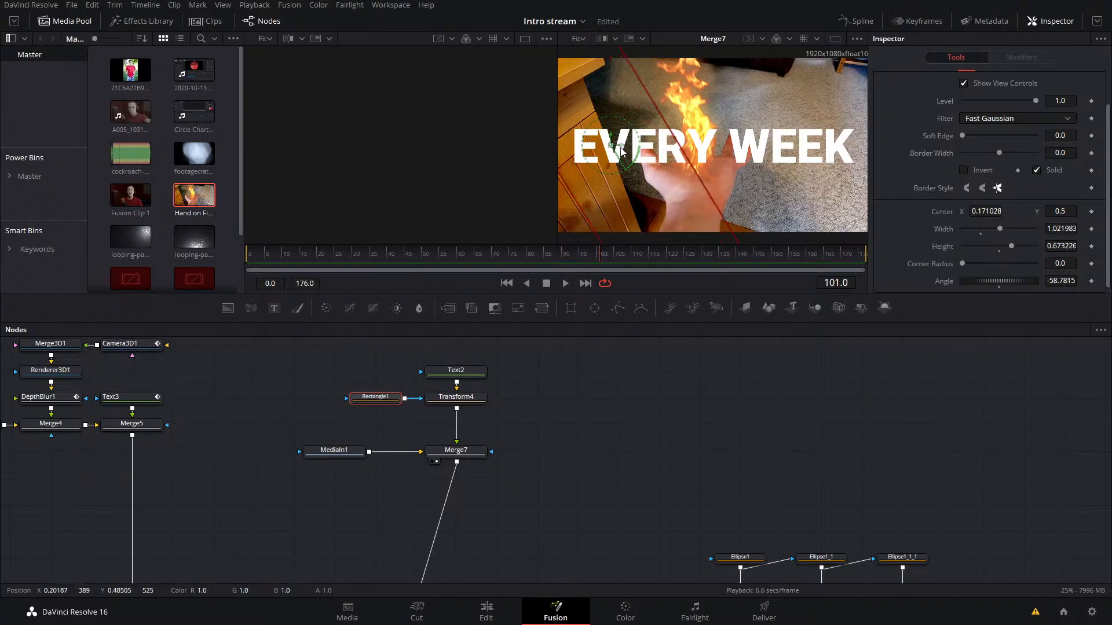
left_click_drag(619, 147, 612, 147)
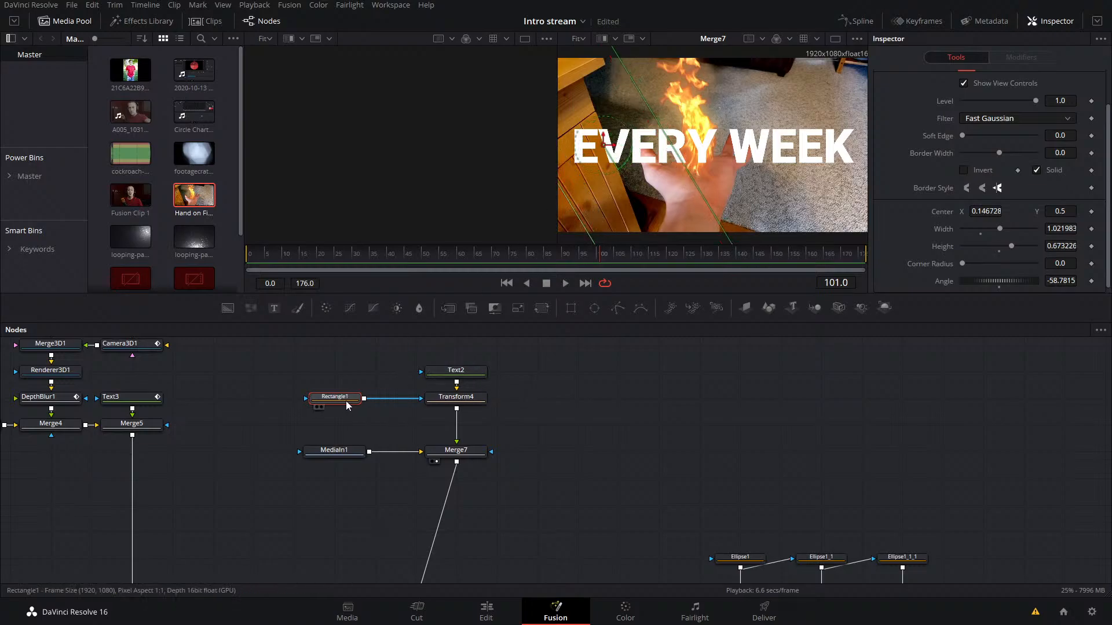
Step: Duplicate Rectangle1 into its mask input, show Rectangle1 in the first viewer, and move the copy to Center X about 0.586
mouse_move(345, 401)
left_mouse_down()
mouse_move(386, 401)
mouse_move(317, 422)
mouse_move(365, 399)
left_mouse_up()
key("ctrl+v")
left_click(366, 398)
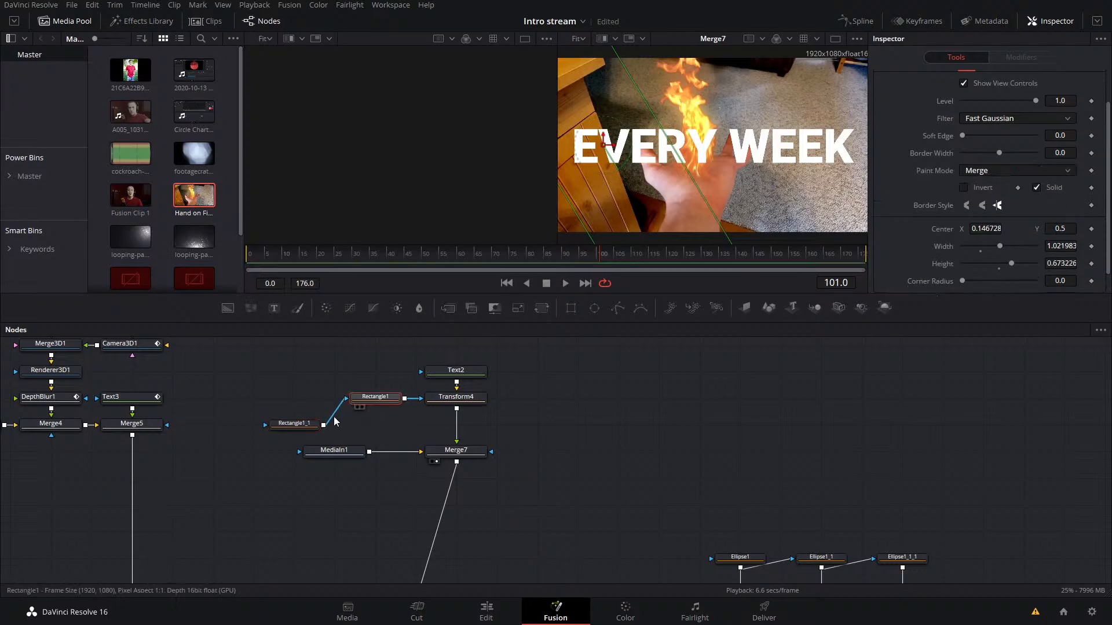
key("1")
left_click_drag(302, 157, 440, 158)
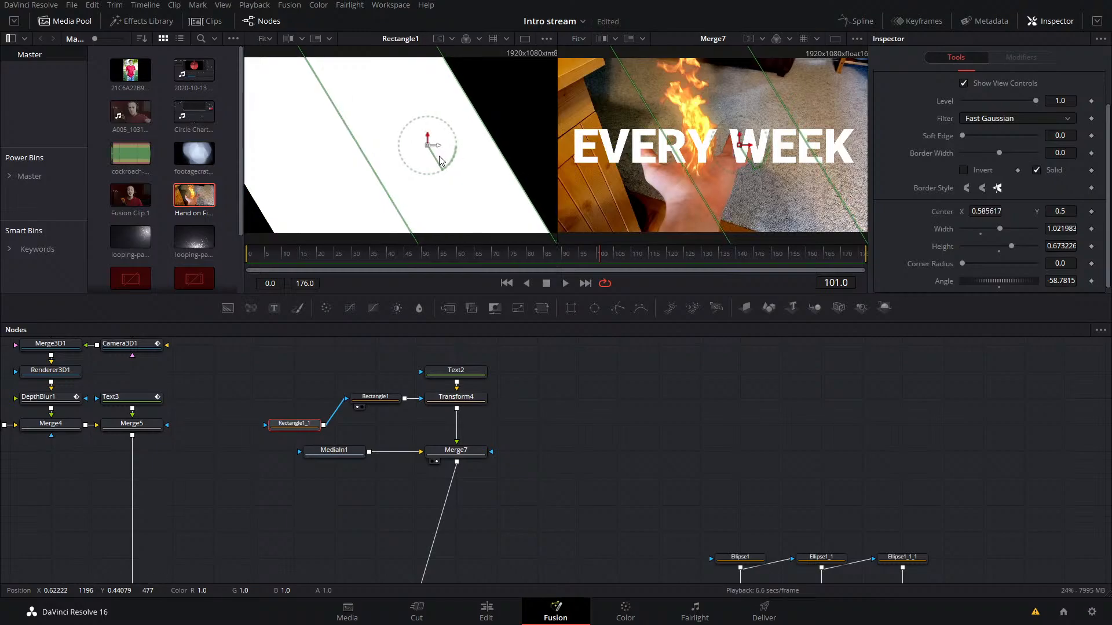
Step: Duplicate Rectangle1_1 into its own mask input and move the new rectangle to Center X about 1.025
left_click(306, 398)
key("ctrl+c")
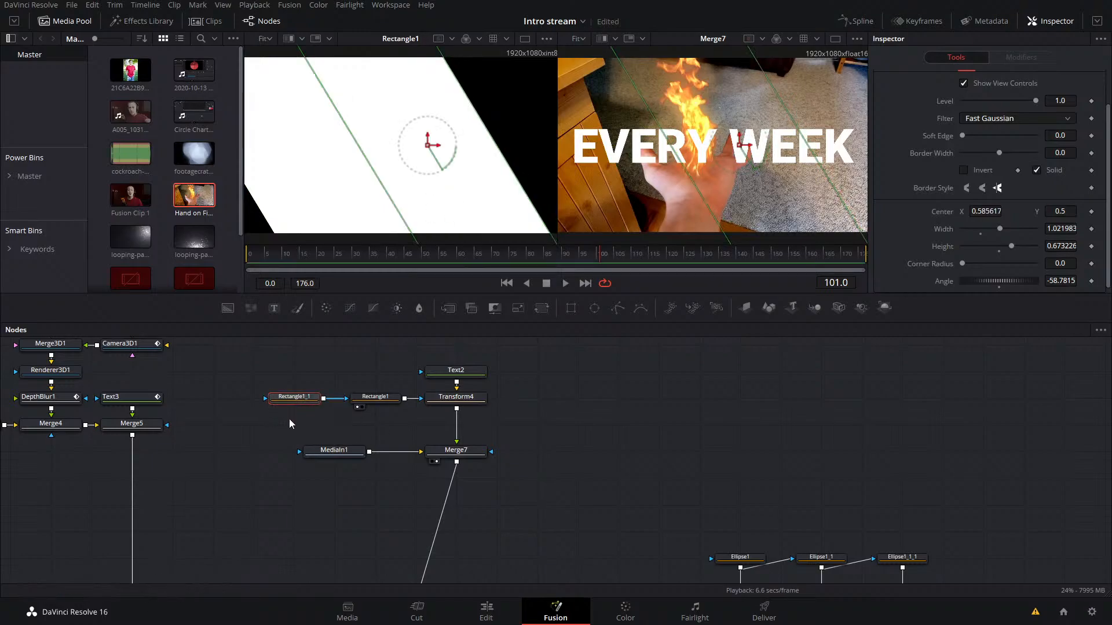
key("ctrl+v")
left_click_drag(325, 429, 297, 399)
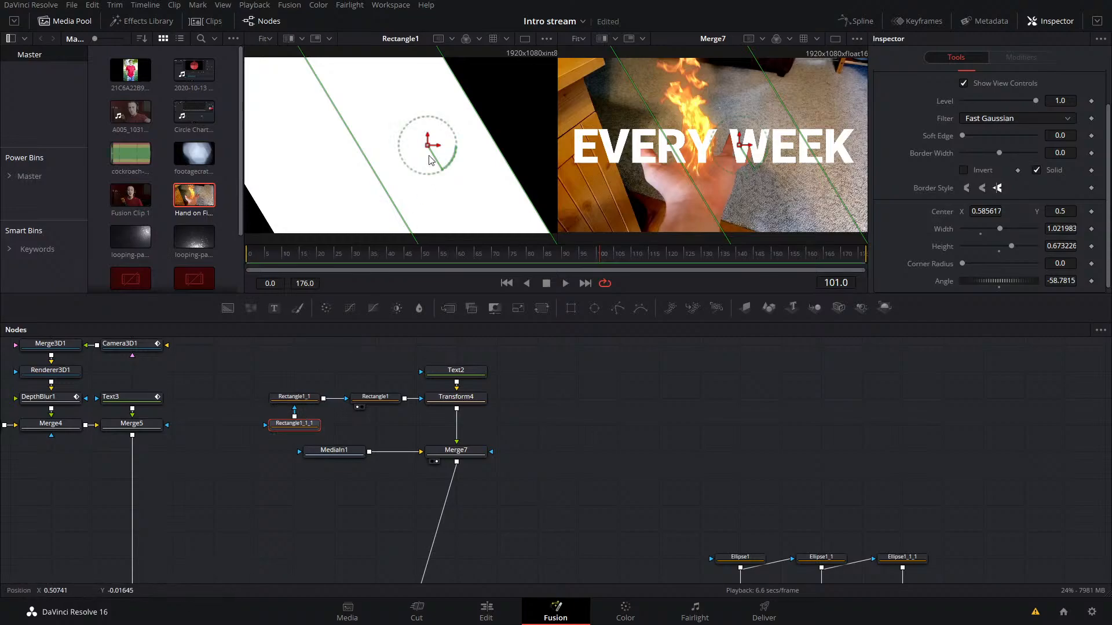
left_click_drag(435, 145, 574, 161)
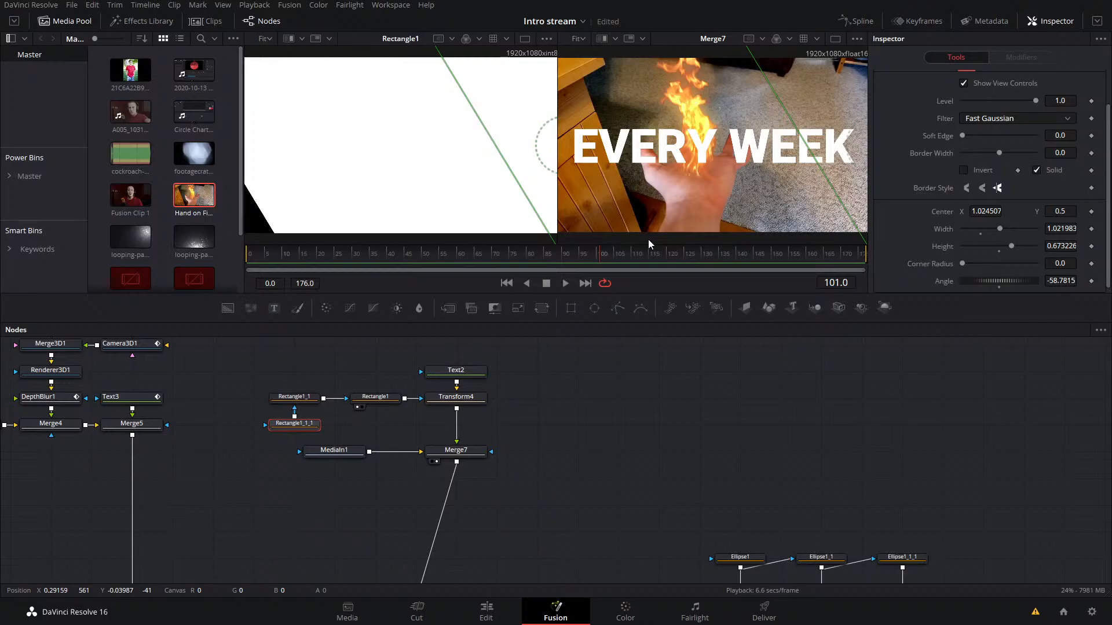
left_click(509, 401)
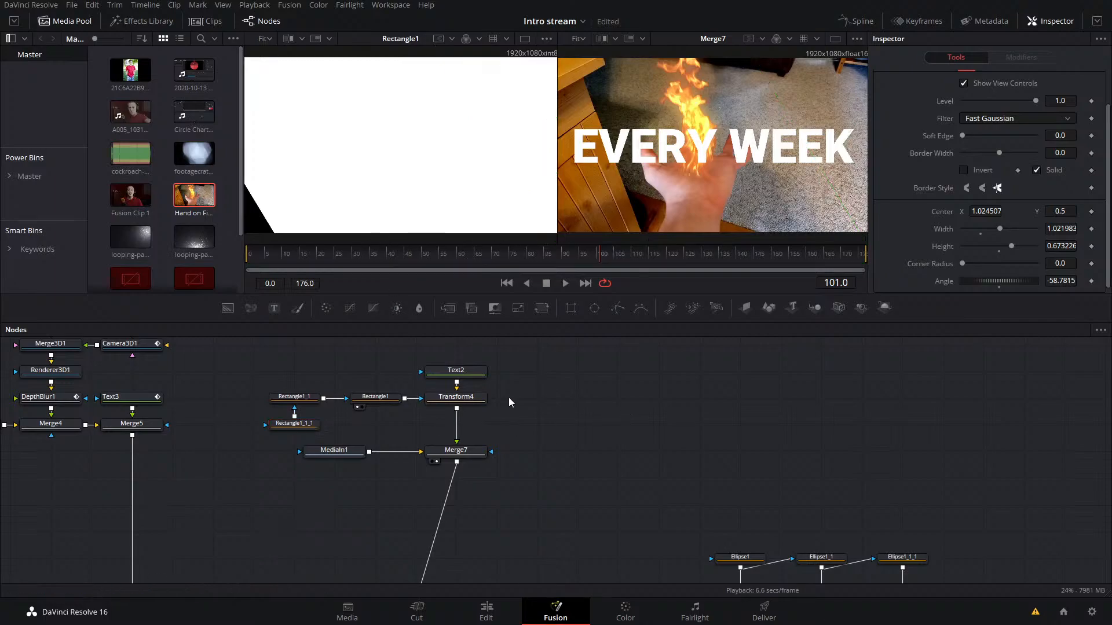
Step: Shift the three adjoining rectangle masks left to Center X about 0.093, 0.536 and 0.976, saving the project along the way
left_click(354, 398)
left_click_drag(304, 152, 284, 164)
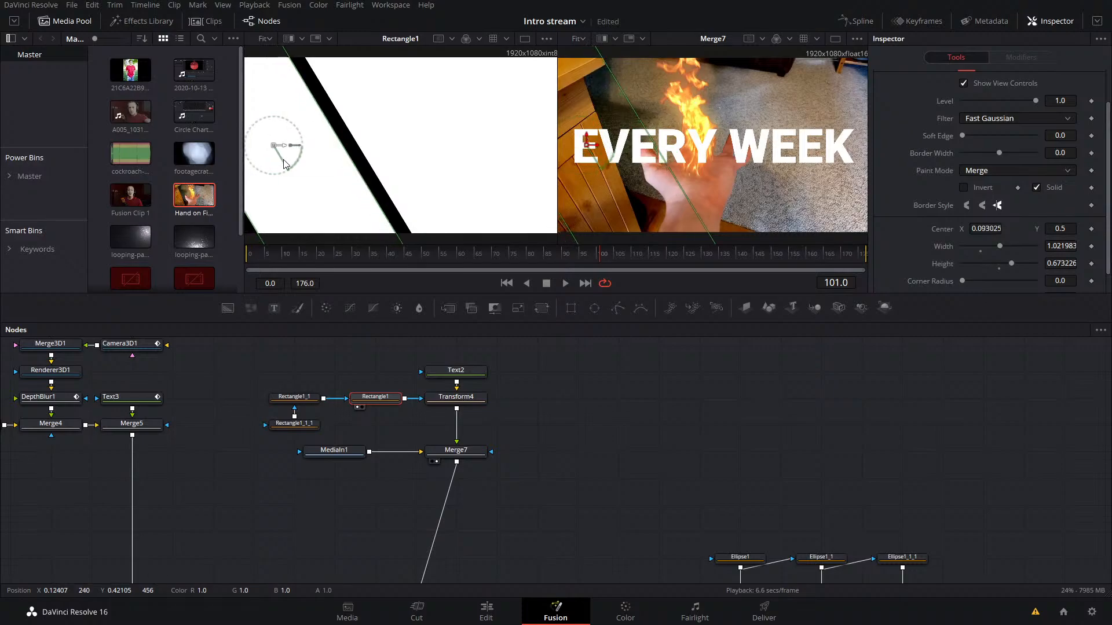
key("ctrl+s")
left_click(311, 400)
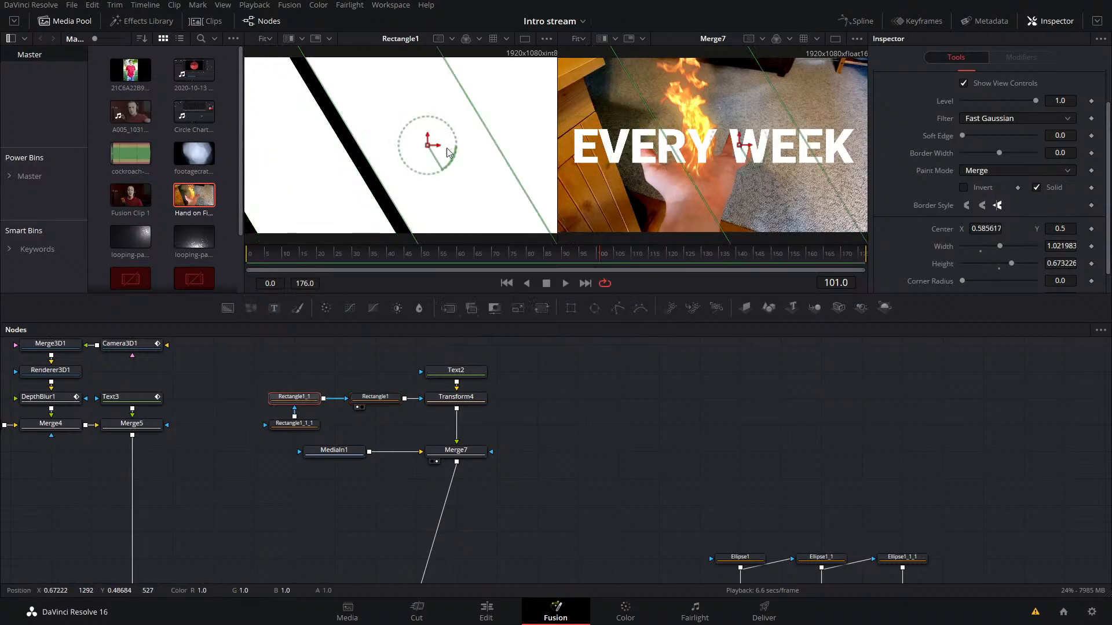
left_click_drag(439, 150, 422, 152)
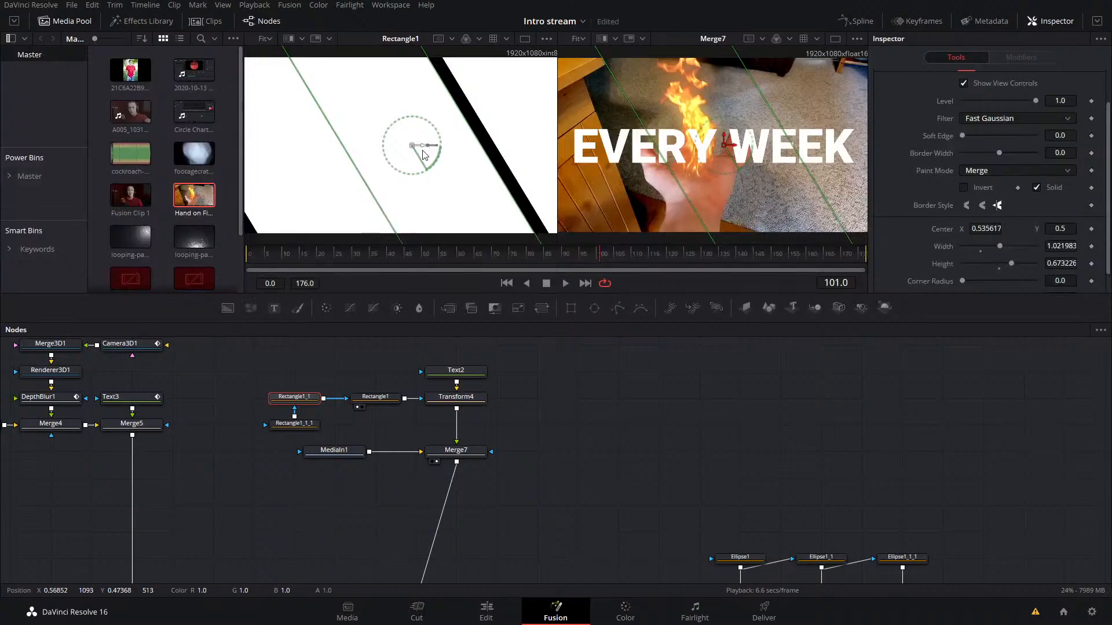
left_click(300, 424)
left_click_drag(539, 142, 503, 167)
scroll(493, 169, "down", 2)
scroll(495, 166, "up", 1)
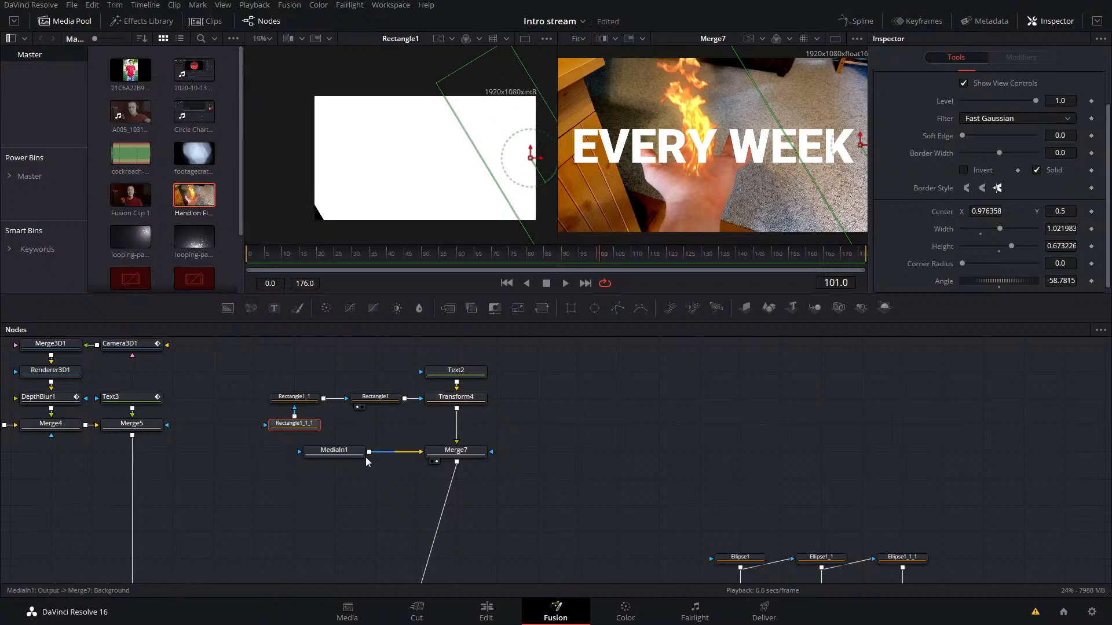
Step: Detach Rectangle1_1 and Rectangle1_1_1 from Rectangle1 and place them to the right of Transform4
left_click_drag(523, 432, 534, 401)
left_click_drag(323, 436, 537, 398)
left_click(593, 432)
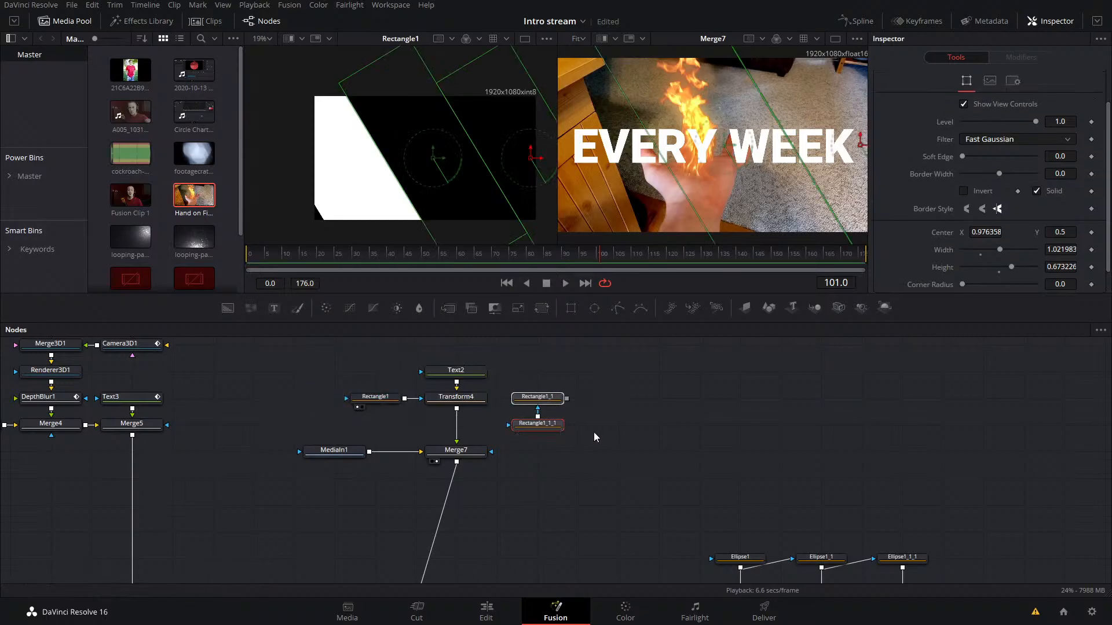
Step: Rename the Rectangle1 node as Mask1
left_click(393, 402)
key("F2")
type("Mask")
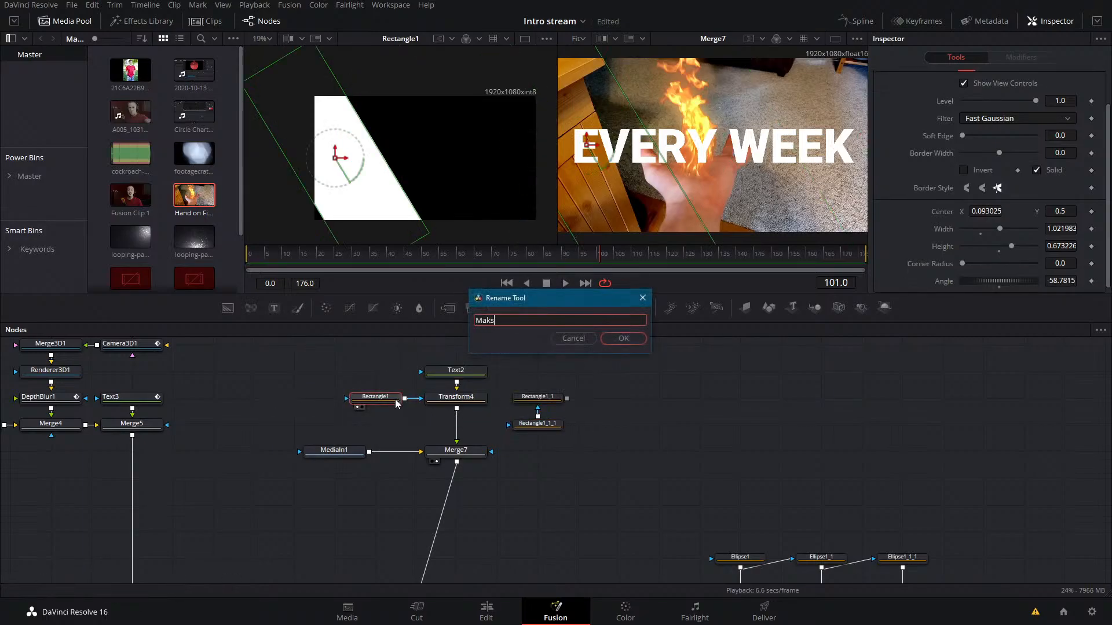
key("Return")
Step: Rename Rectangle1_1 as Mask2 and Rectangle1_1_1 as Mask3
left_click_drag(607, 386, 560, 444)
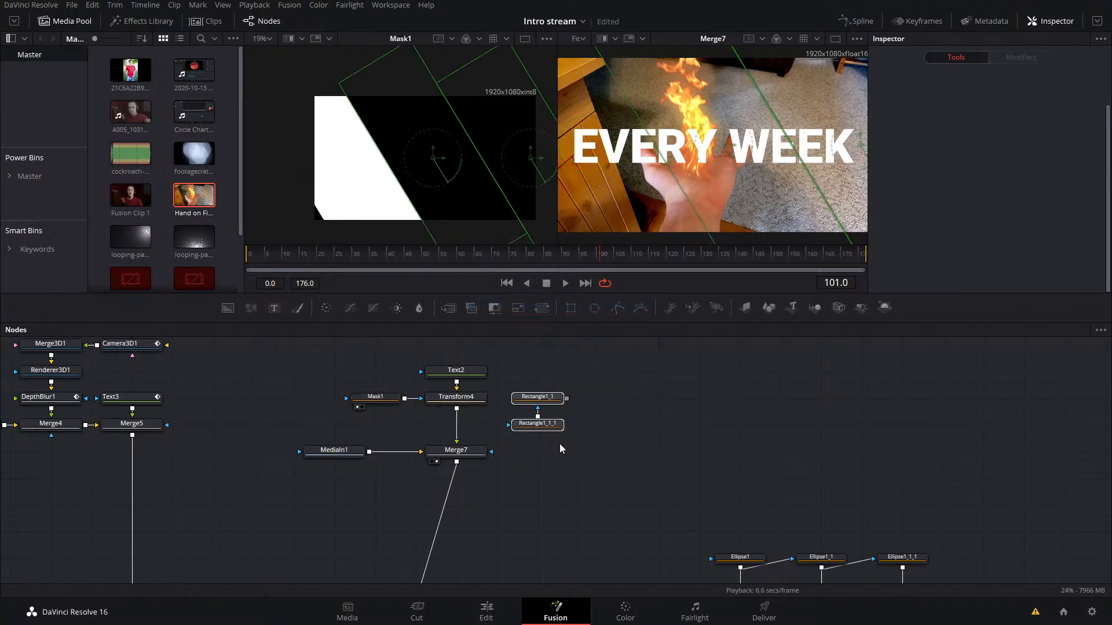
key("F2")
key("End")
key("BackSpace")
key("BackSpace")
key("BackSpace")
key("BackSpace")
key("BackSpace")
key("BackSpace")
key("BackSpace")
key("BackSpace")
key("BackSpace")
key("BackSpace")
key("BackSpace")
key("BackSpace")
key("BackSpace")
key("BackSpace")
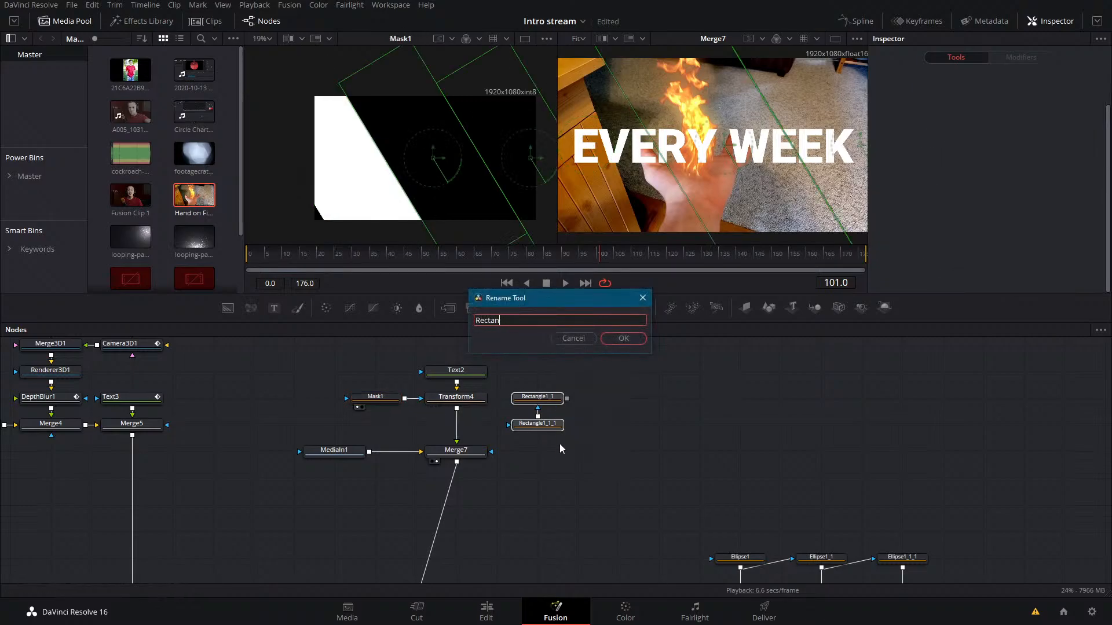
type("Mask3")
key("Return")
type("Mask2")
key("Return")
Step: Separate Mask3 from Mask2 and place it farther to the right in the node graph
left_click(606, 405)
left_click_drag(539, 425, 745, 425)
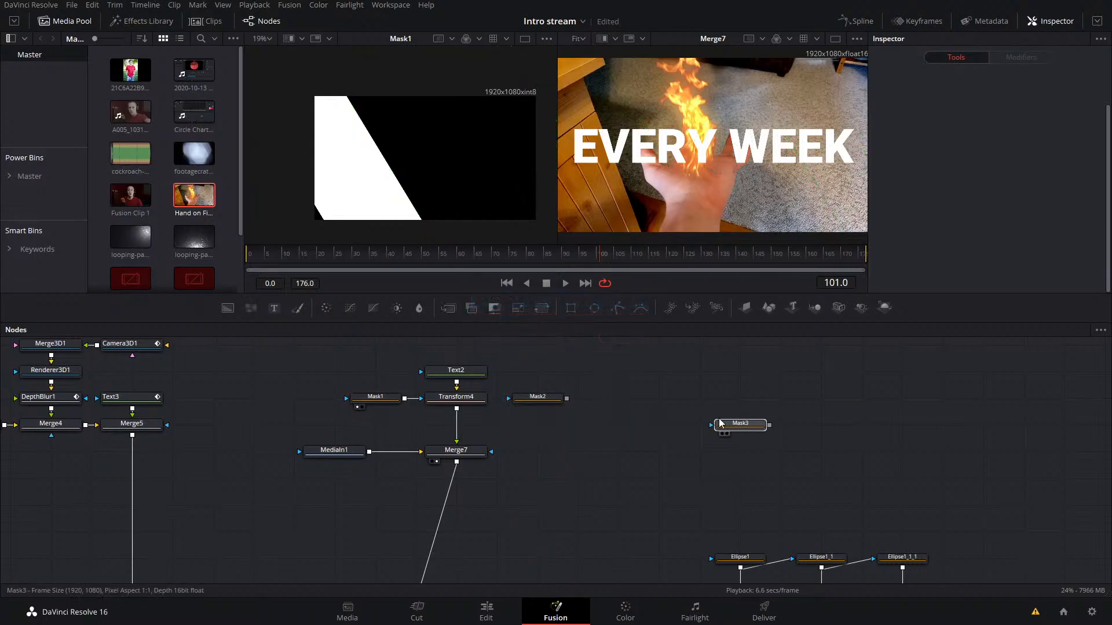
left_click(555, 404)
Step: Use Merge6's Blend animation to find where the Hand on Fire clip switches on, and move the playhead to frame 104
left_click(441, 400)
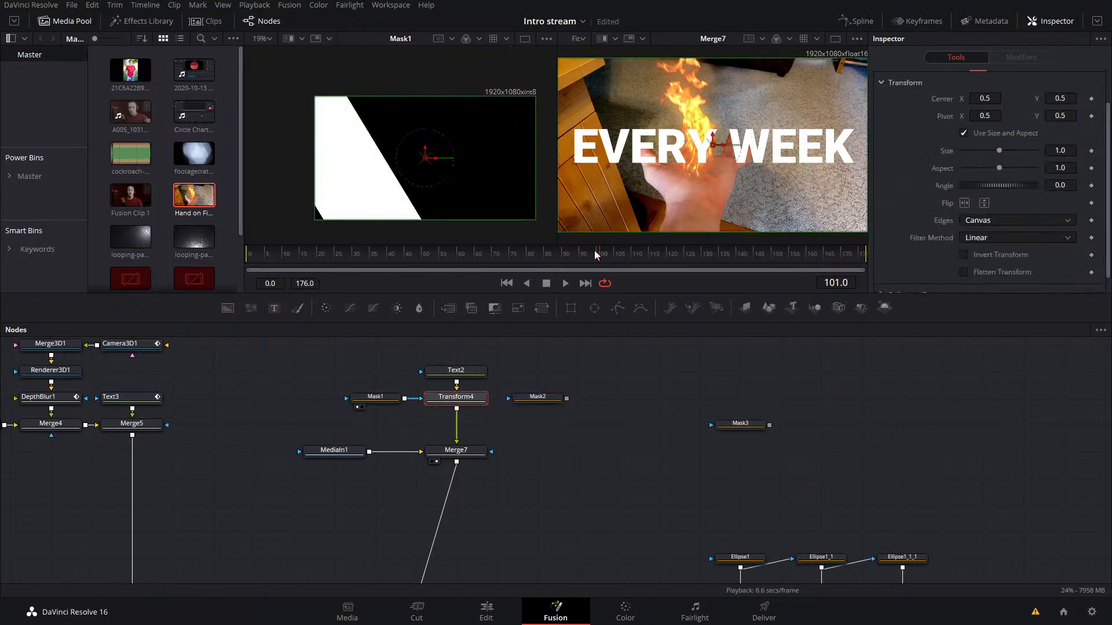
left_click_drag(588, 254, 600, 256)
left_click_drag(494, 462, 536, 355)
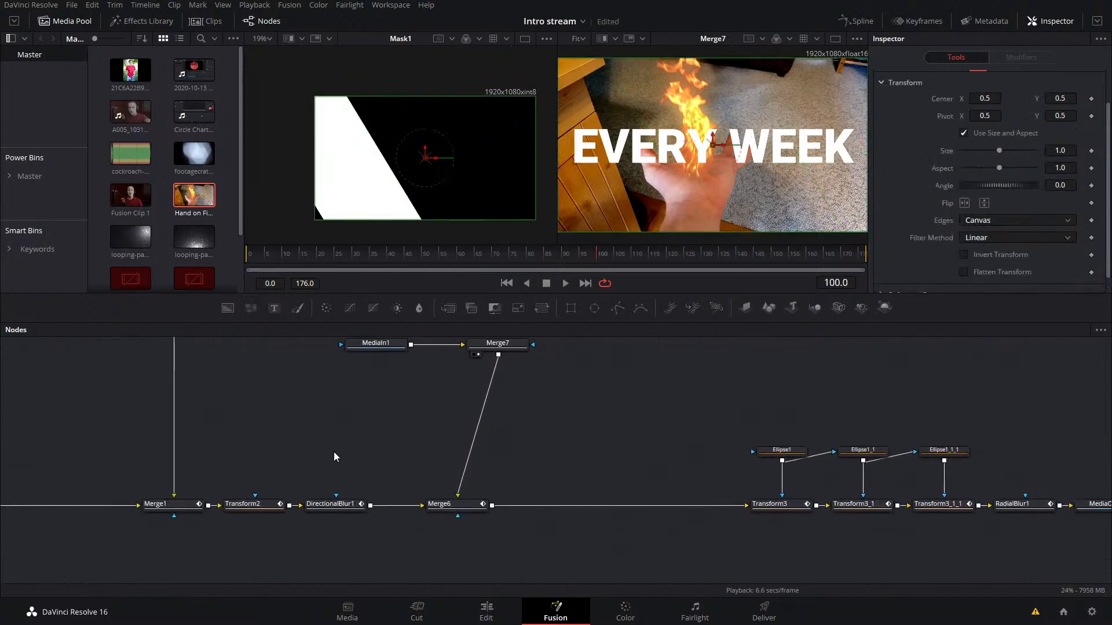
left_click(463, 505)
left_click(610, 254)
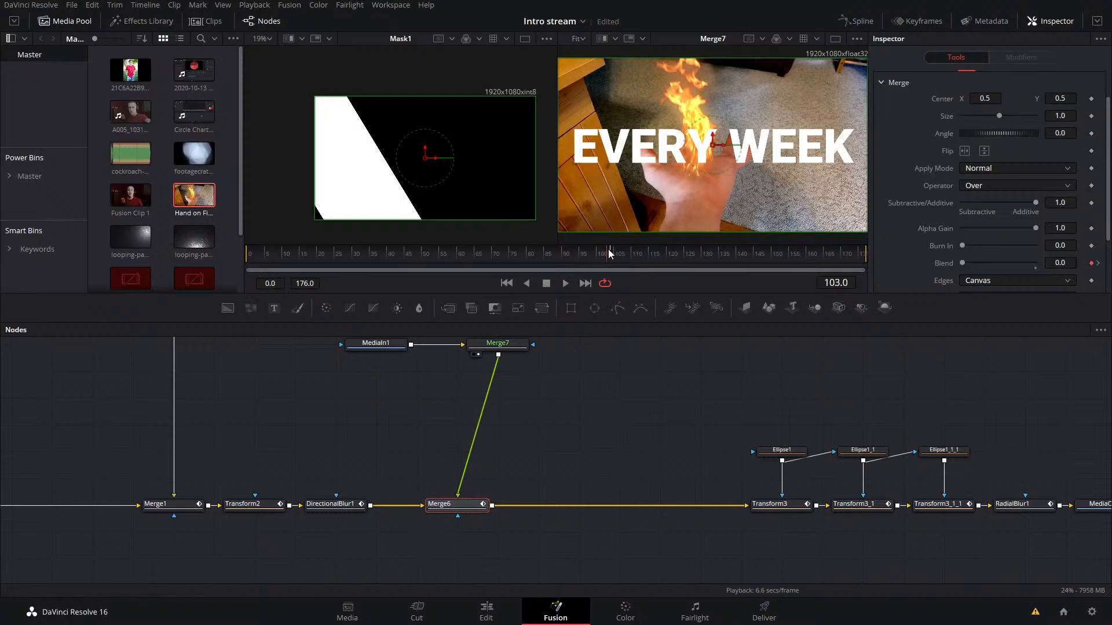
left_click_drag(542, 338, 580, 548)
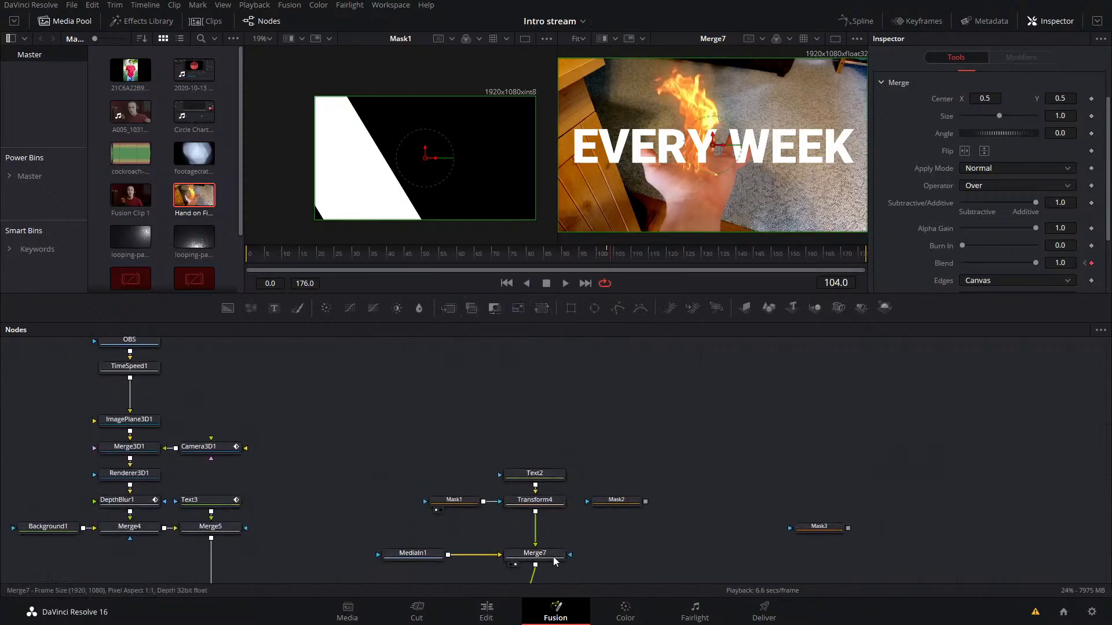
Step: Keyframe Transform4's Center at frame 104 and advance playback to around frame 122
left_click(535, 500)
left_click(1091, 99)
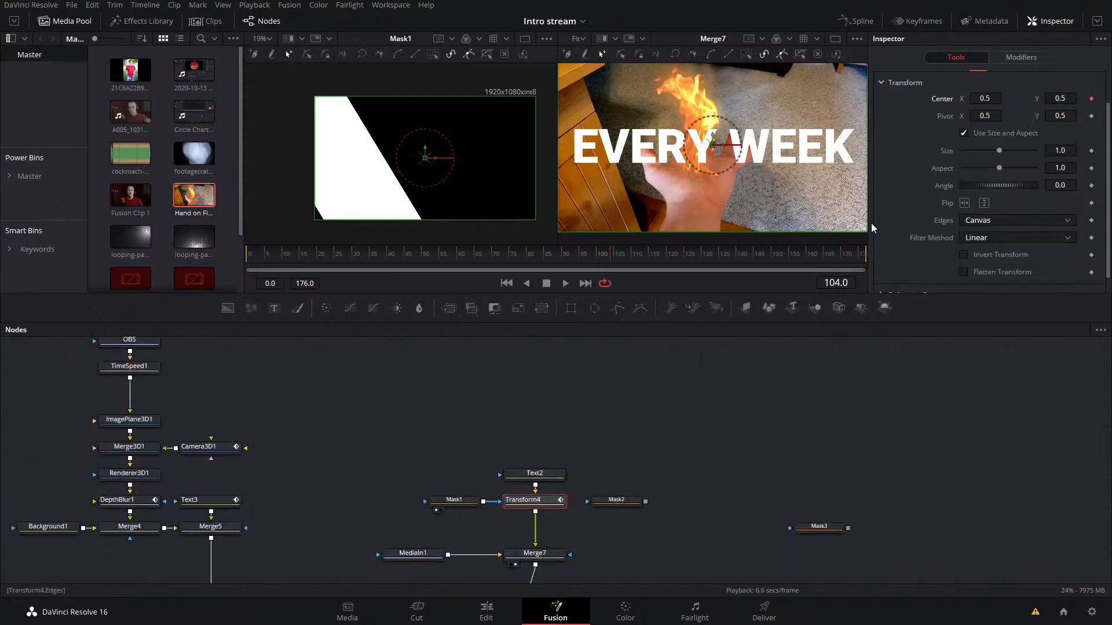
key("space")
key("space")
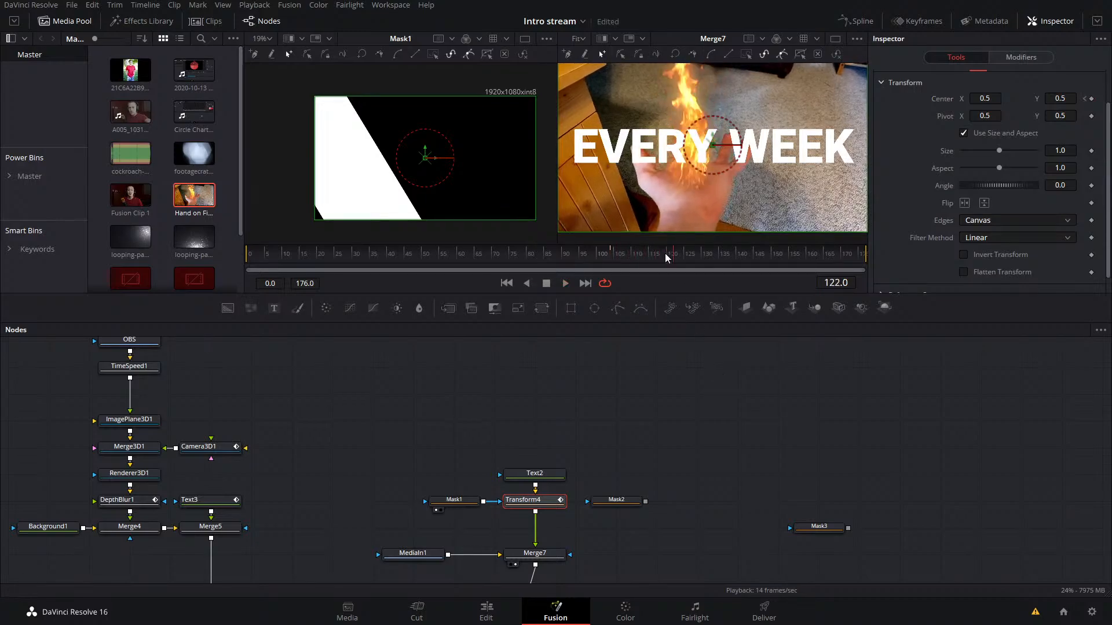
Step: Set Transform4's Center Y to -0.112 at its frame 104 keyframe and save the project
left_click(1085, 99)
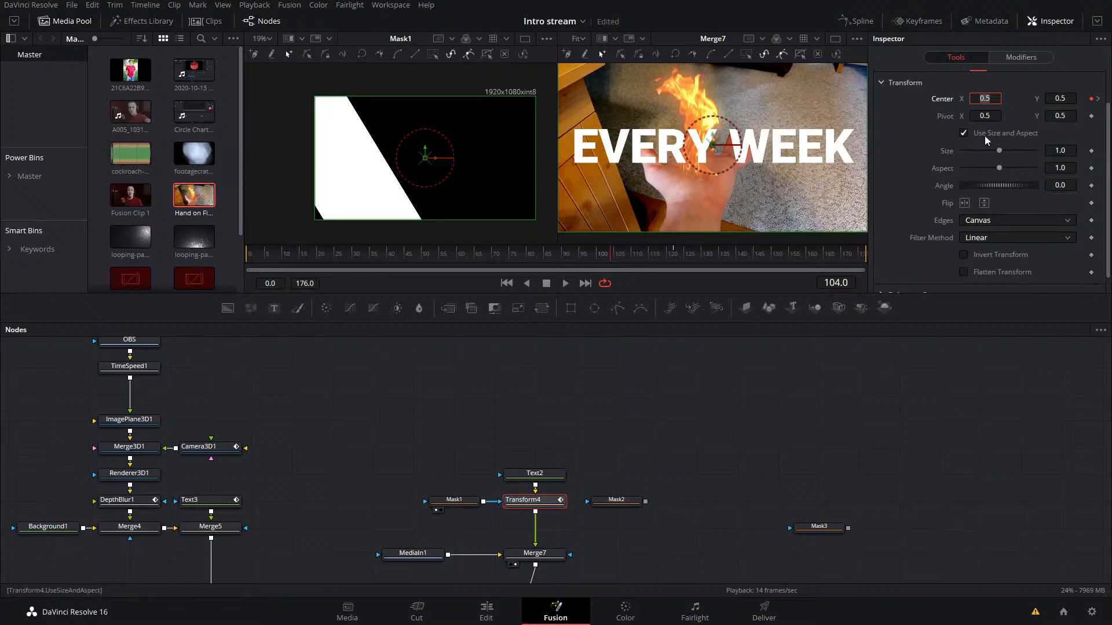
left_click_drag(1034, 99, 680, 99)
key("ctrl+s")
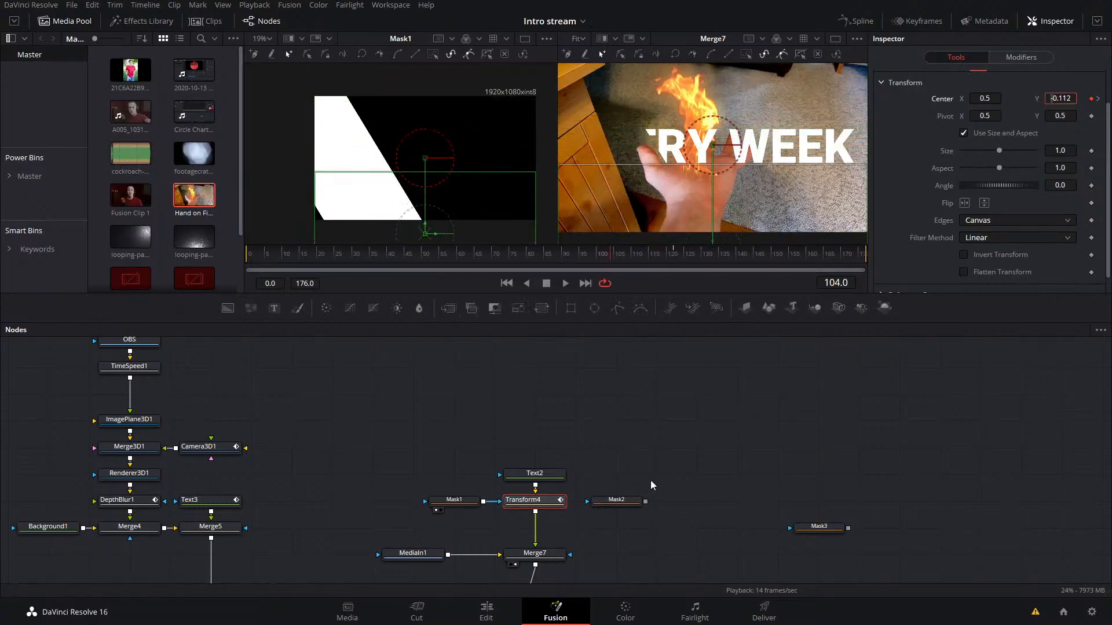
Step: Duplicate Transform4 beside Mask2, feed it Text2 and Mask2, and merge its output over Merge7 with a new Merge
left_click_drag(630, 503, 542, 502)
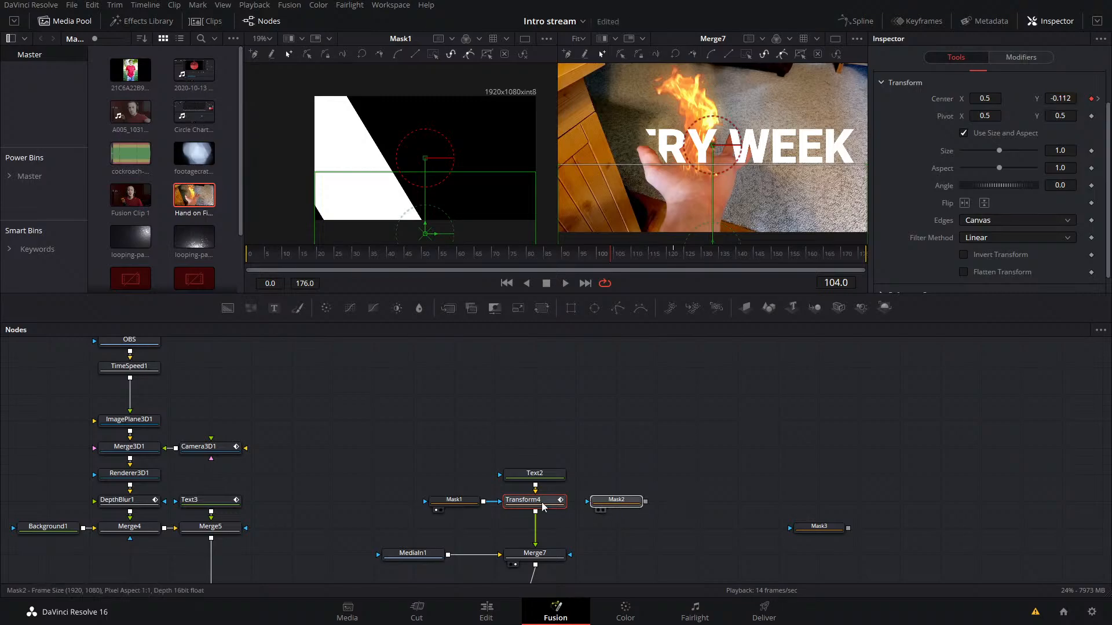
key("ctrl+v")
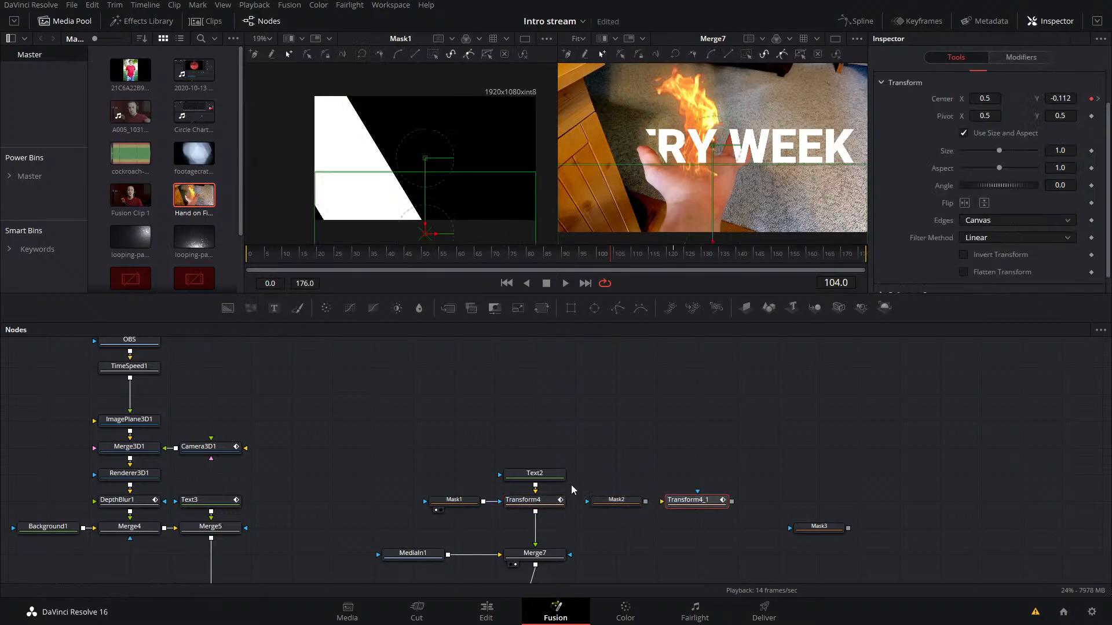
left_click_drag(535, 485, 570, 556)
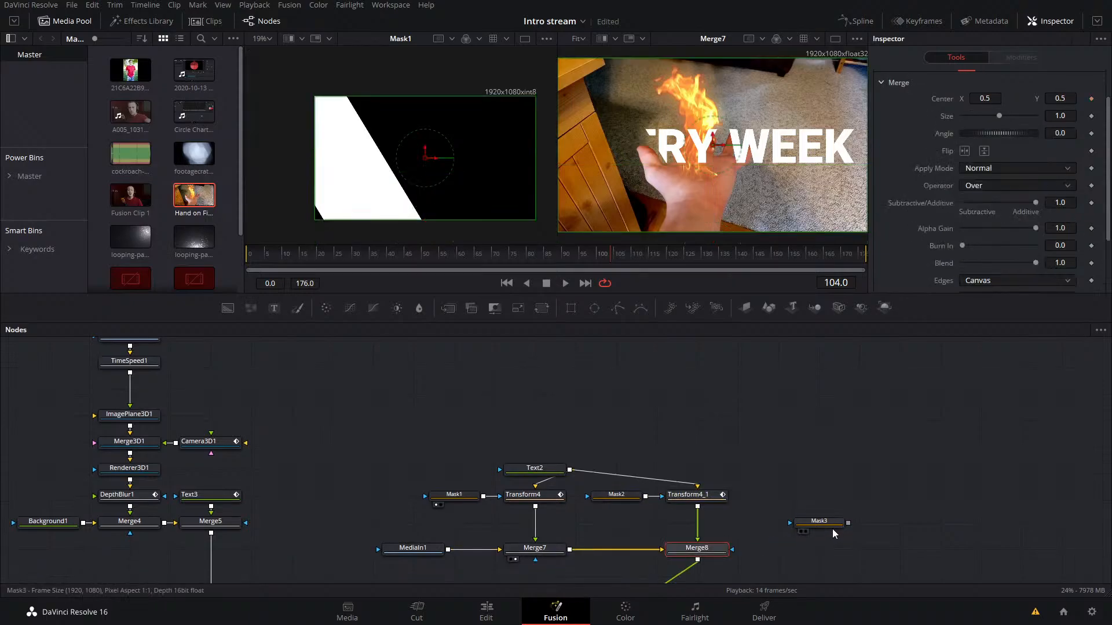
Step: Place Mask3 beside Transform4_1, duplicate that Transform next to it, connect Text2 and Mask3, and merge the output over Merge8
left_click_drag(832, 529, 792, 502)
left_click(692, 495)
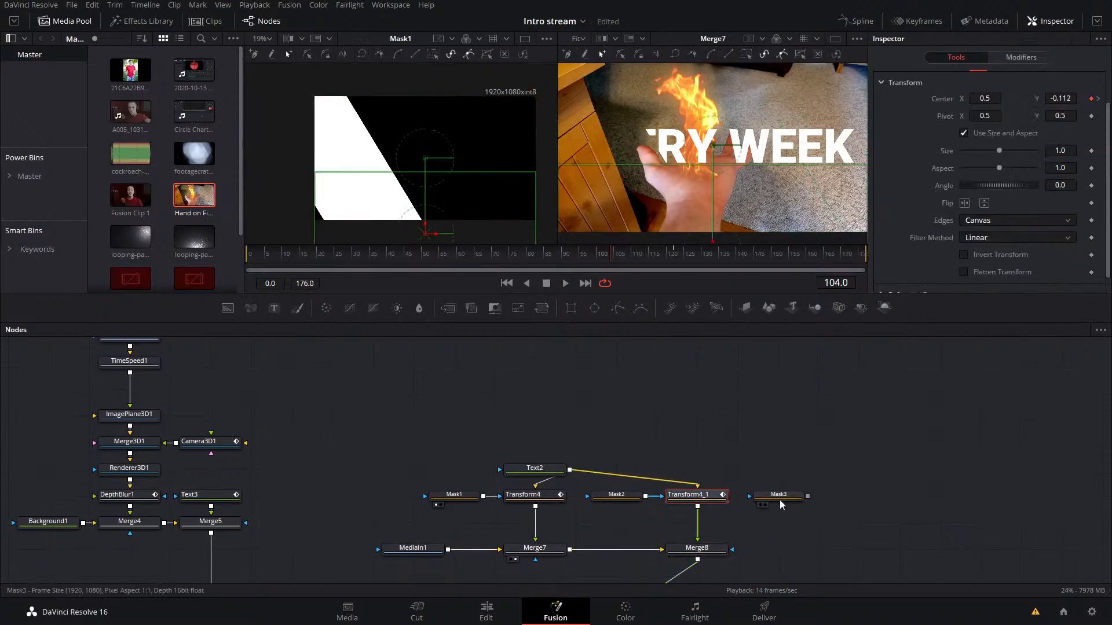
scroll(782, 498, "right", 3)
key("ctrl+c")
key("ctrl+v")
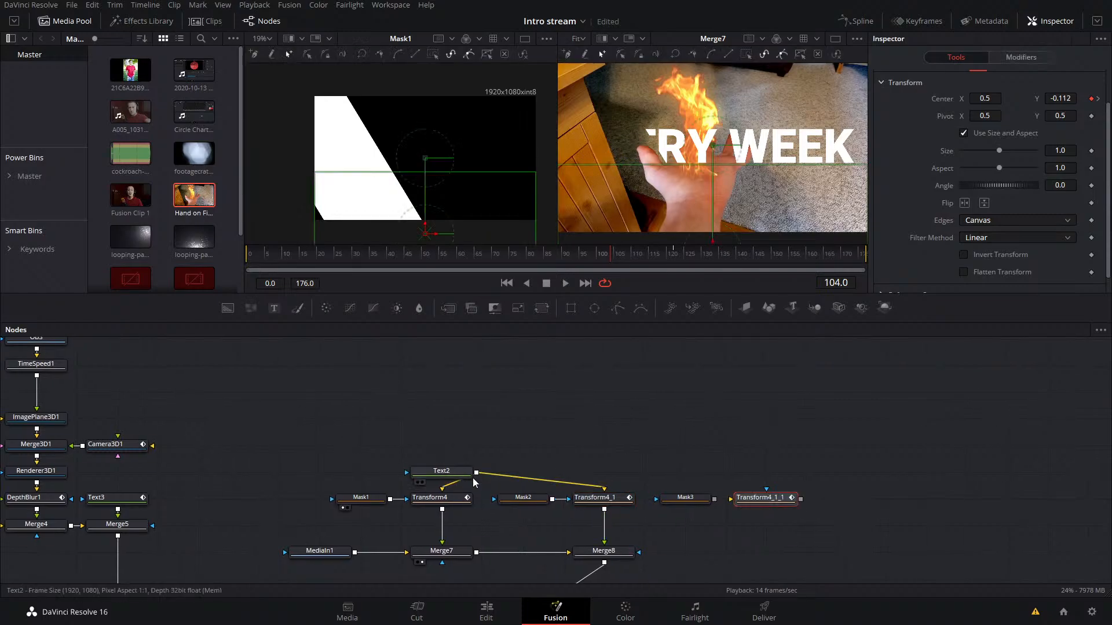
left_click_drag(476, 472, 639, 551)
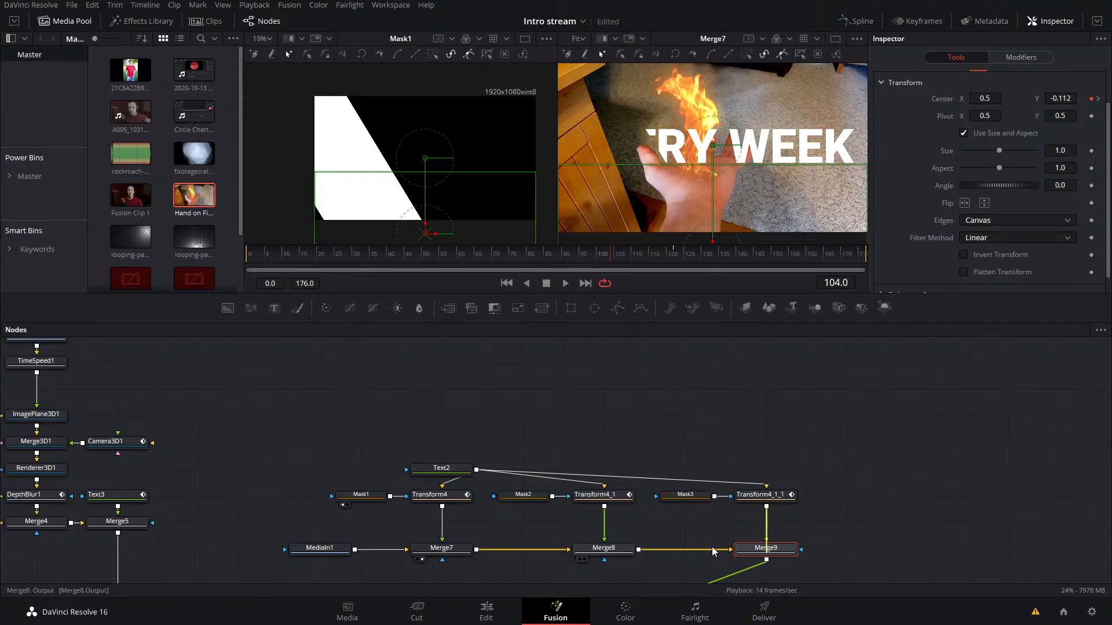
Step: View Merge9 in the second viewer and play the title animation from around frame 71
left_click(769, 550)
left_click_drag(585, 259, 497, 265)
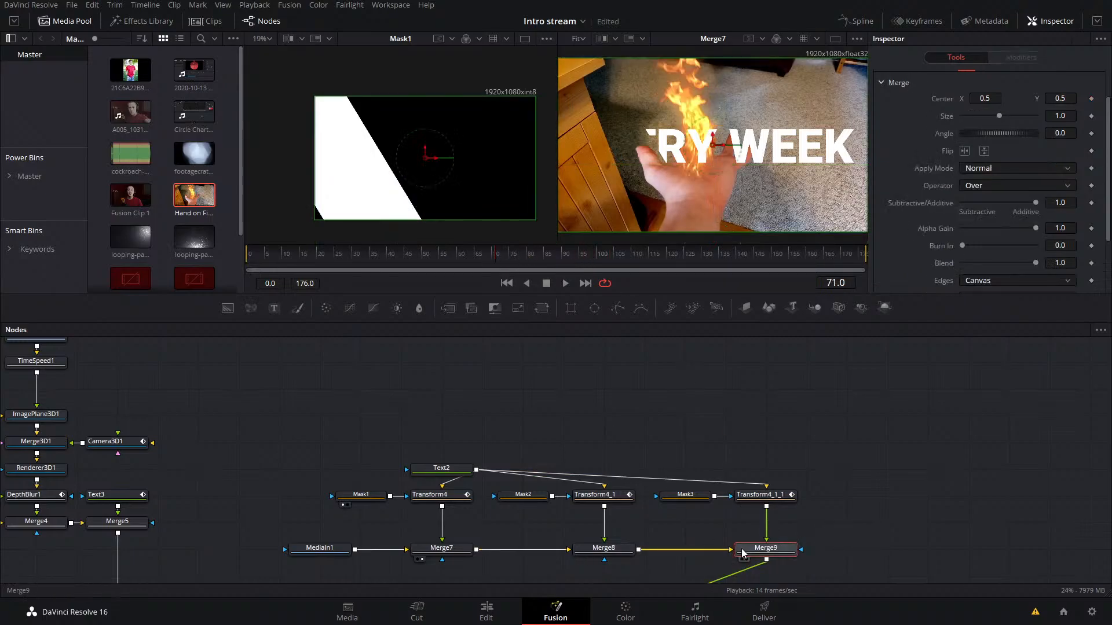
key("2")
key("space")
left_click(731, 445)
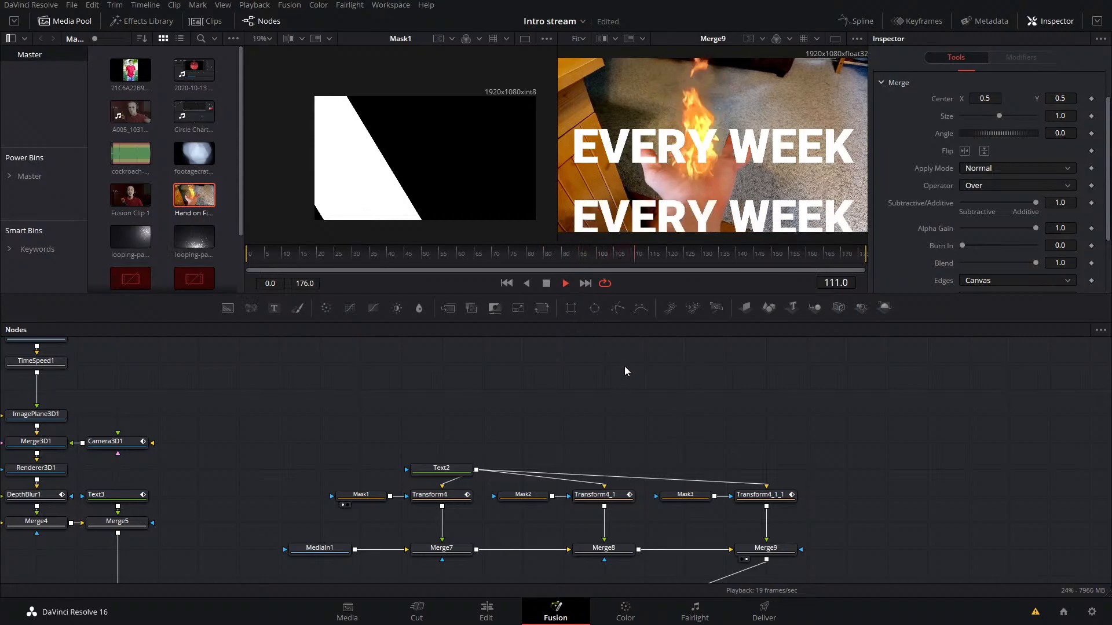
key("space")
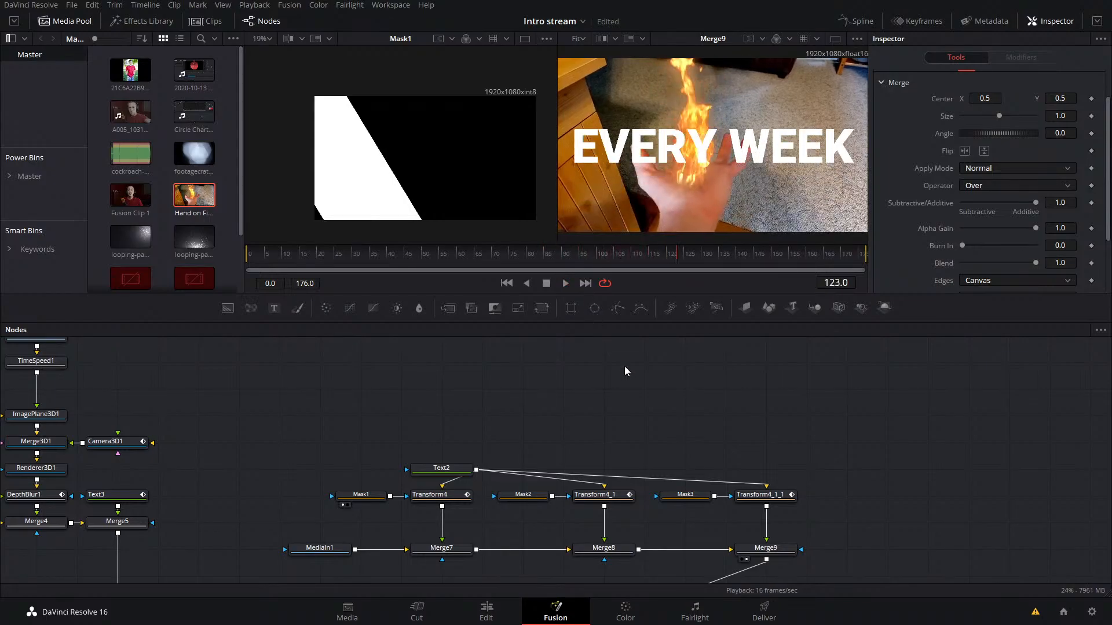
Step: Check Mask3 and Transform4_1_1, and connect Mask3 as the effect mask of Merge9 and Merge8
left_click(781, 502)
left_click(692, 497)
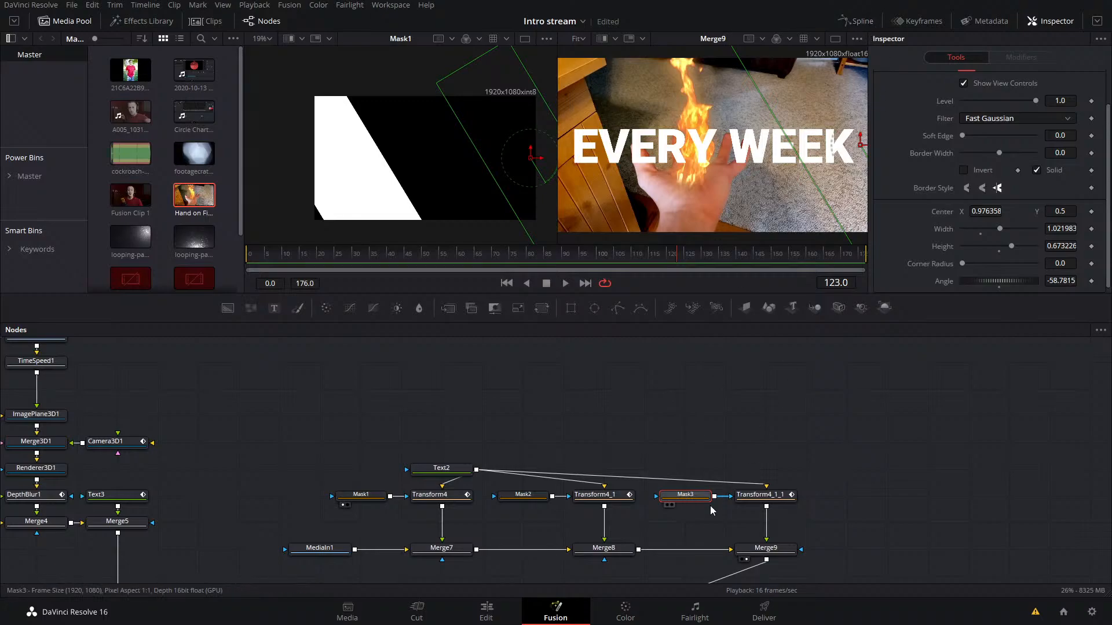
left_click(761, 496)
left_click(858, 478)
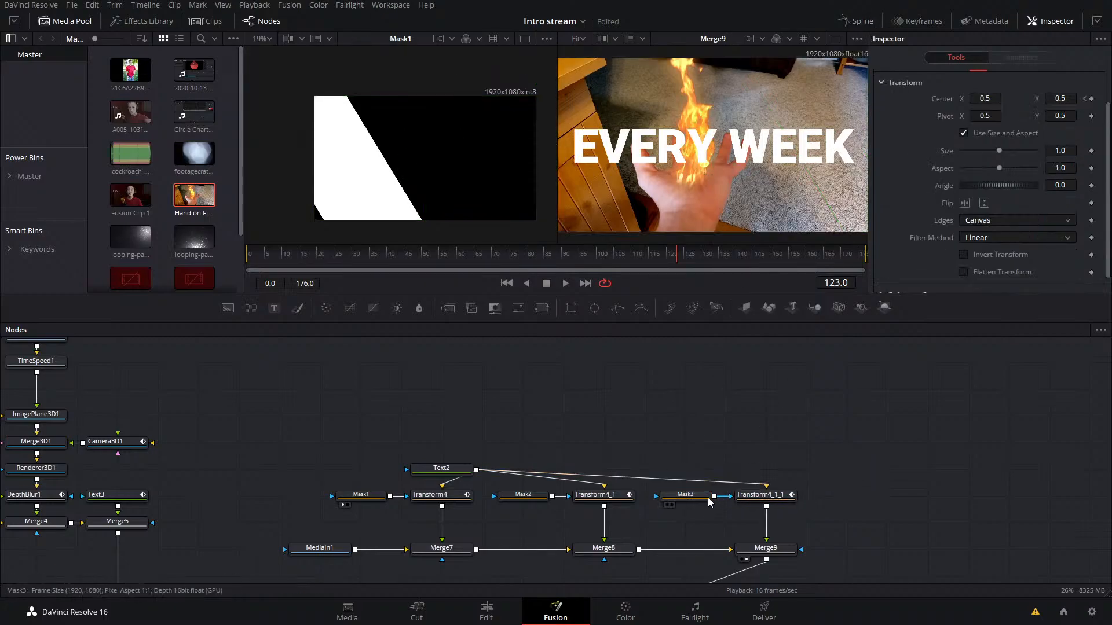
left_click_drag(715, 497, 746, 550)
left_click_drag(715, 500, 620, 540)
Step: Try Mask3 as the effect mask of Merge7 too, and check the title at frames 90 and 124
left_click(567, 255)
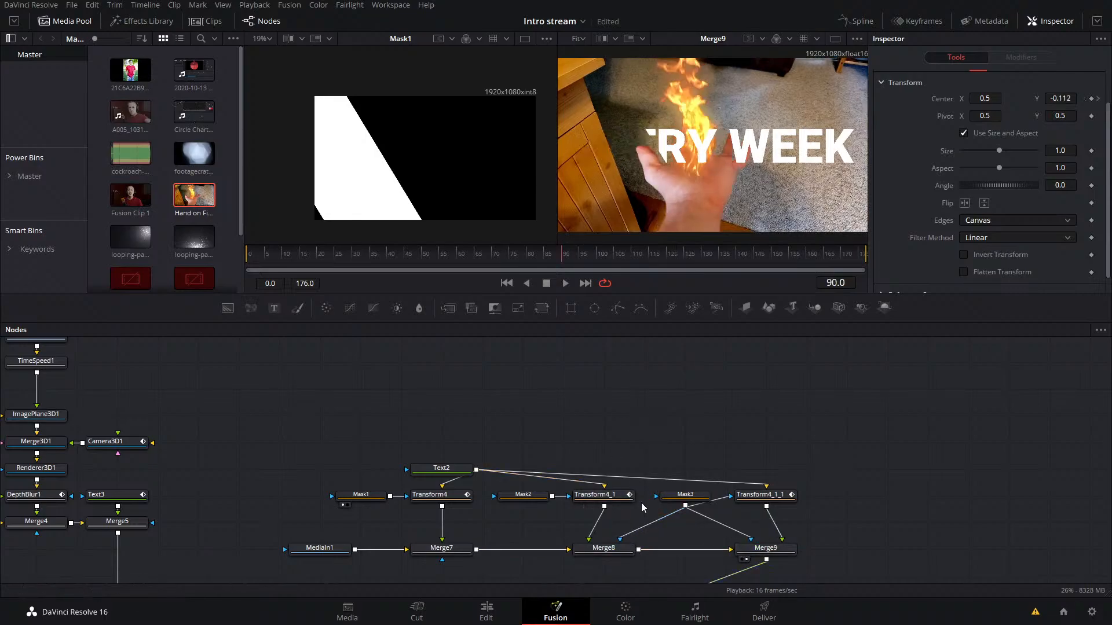
left_click_drag(685, 505, 443, 548)
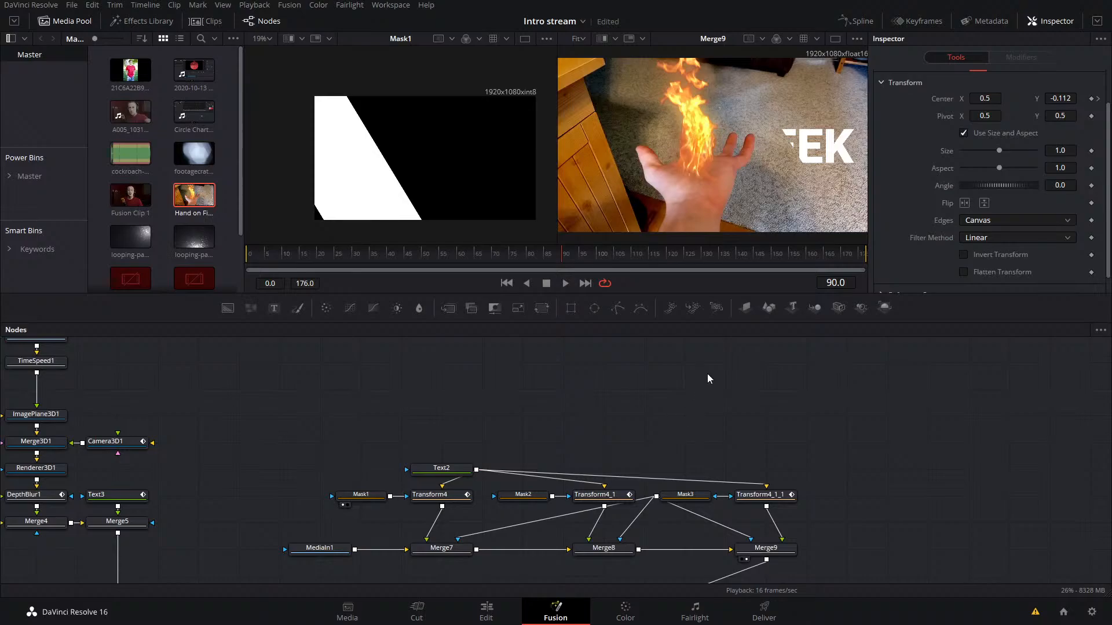
key("space")
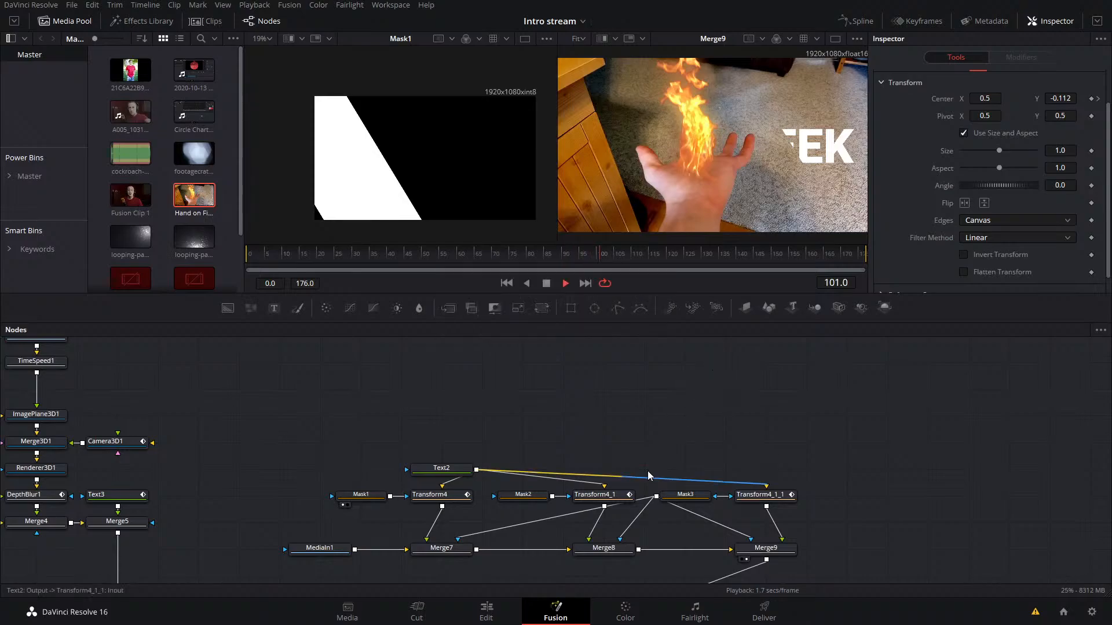
key("space")
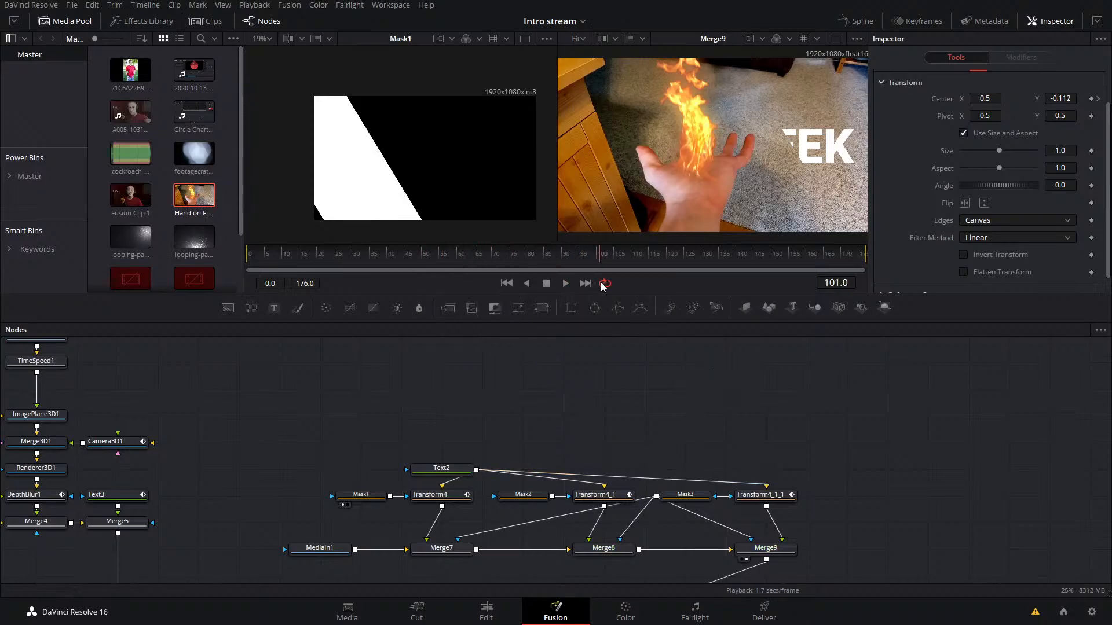
left_click_drag(601, 282, 679, 284)
left_click_drag(623, 538, 655, 554)
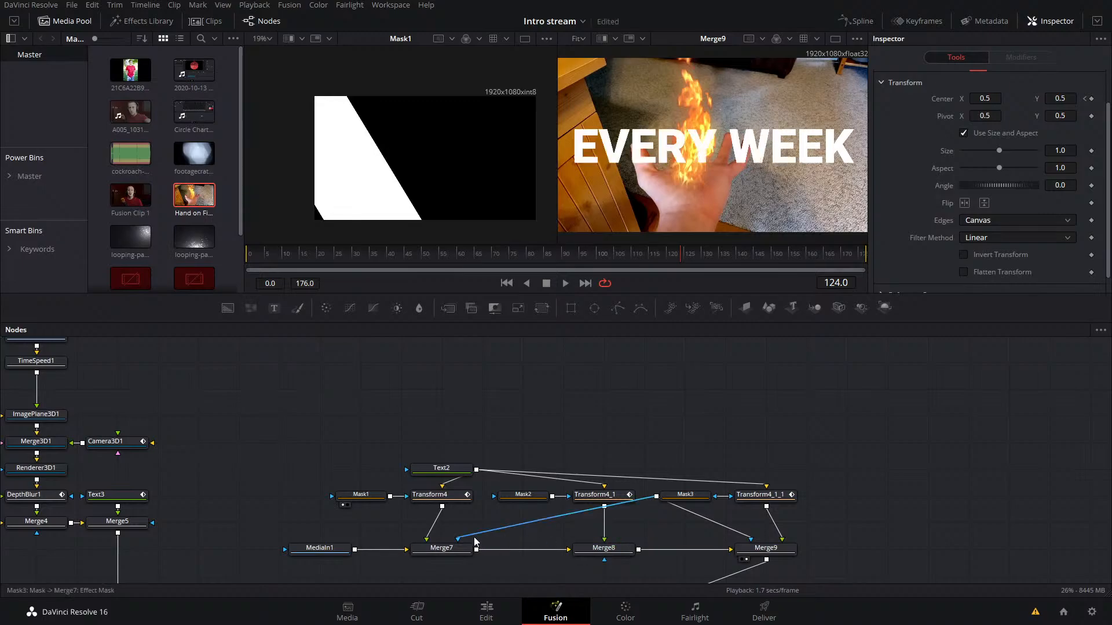
left_click_drag(474, 541, 612, 554)
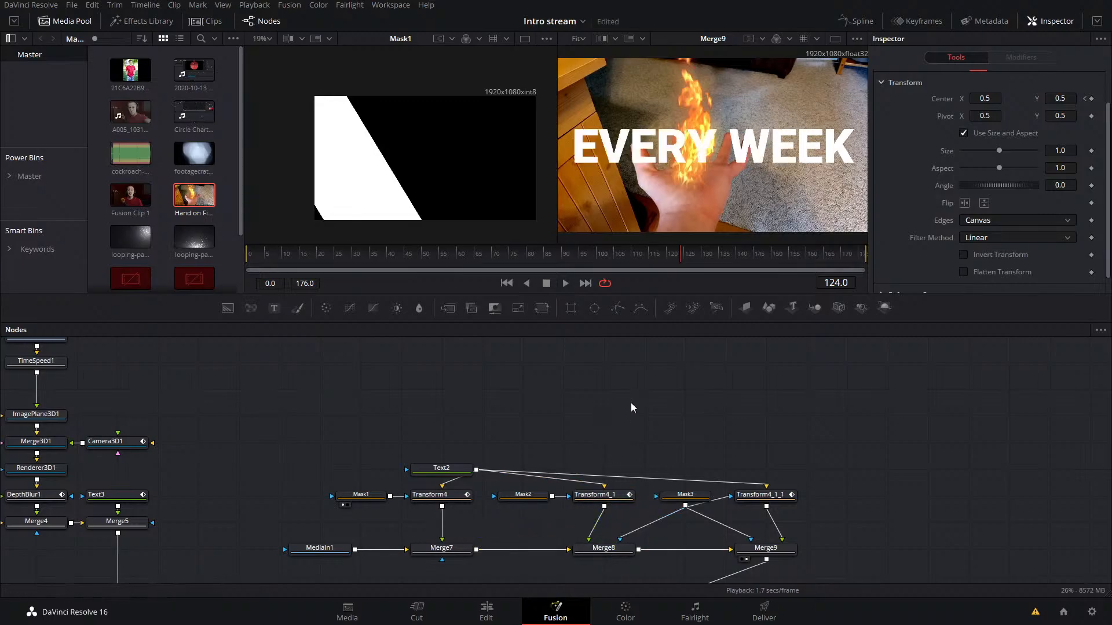
Step: Rewire the effect masks so Mask1 feeds Merge7, Mask2 feeds Merge8 and only Merge9 uses Mask3, and check frame 112
left_click_drag(552, 497, 458, 538)
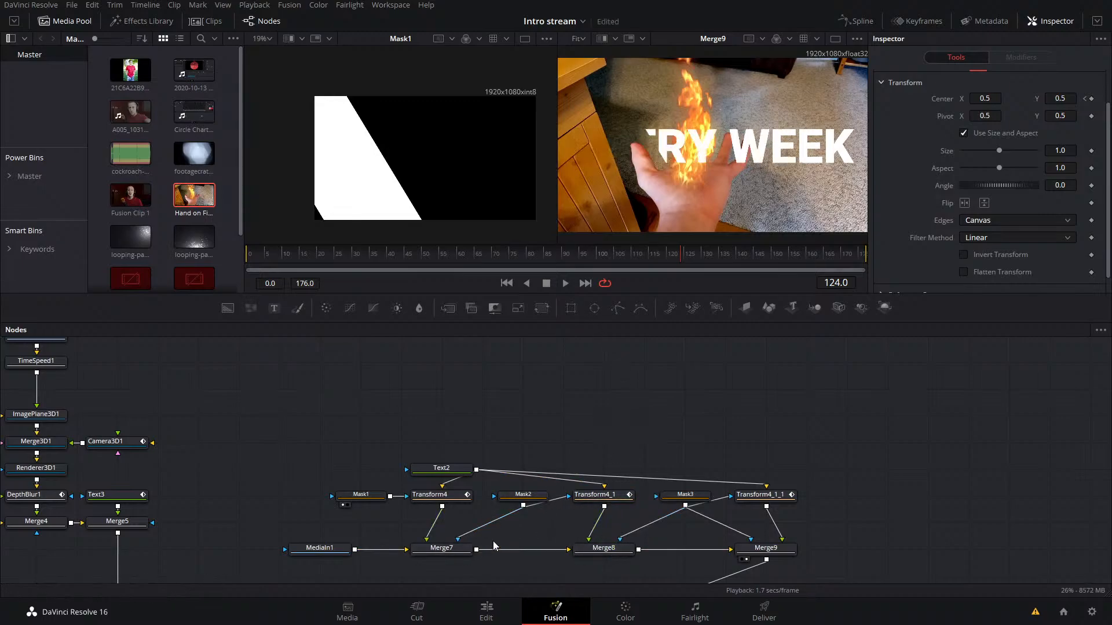
left_click_drag(628, 536, 671, 533)
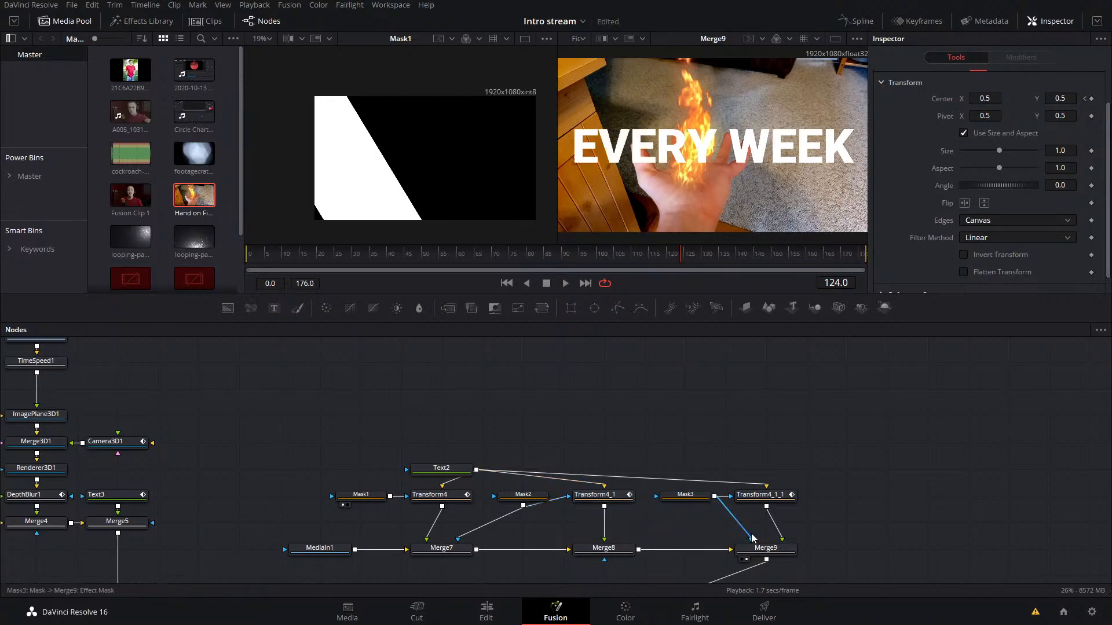
mouse_move(751, 536)
left_mouse_down()
mouse_move(660, 535)
mouse_move(640, 550)
mouse_move(751, 540)
left_mouse_up()
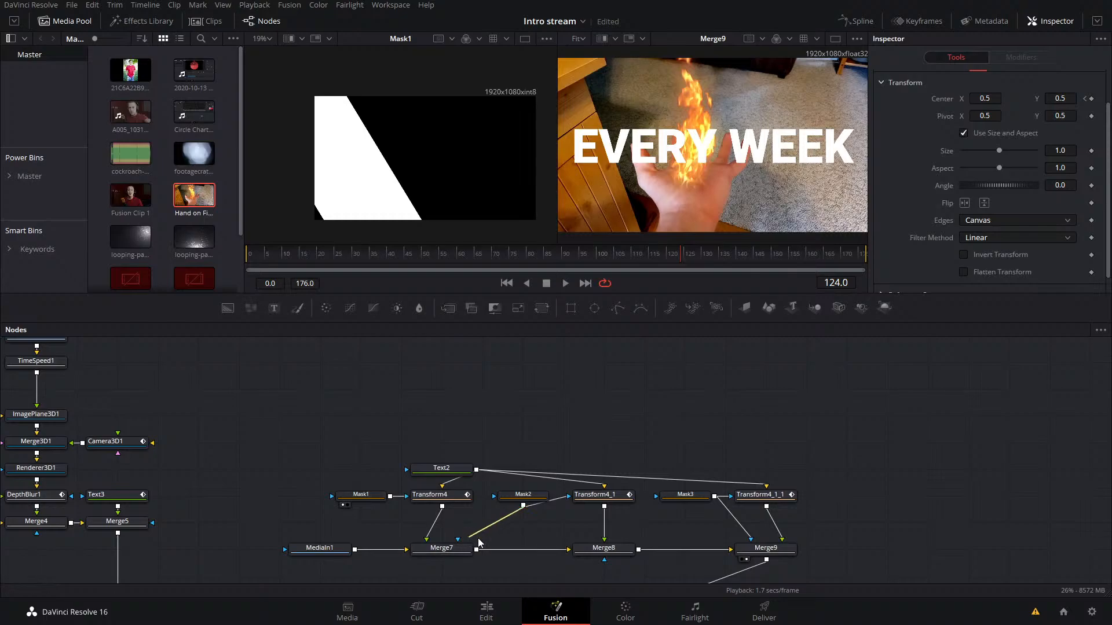
left_click_drag(479, 542, 588, 539)
left_click_drag(393, 509, 427, 538)
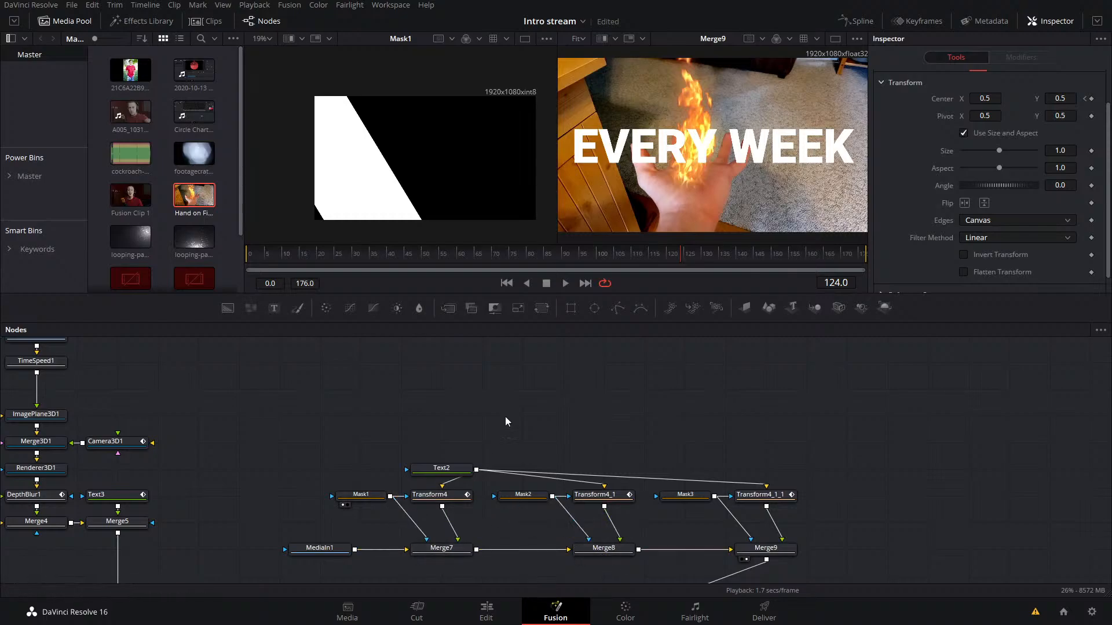
left_click_drag(584, 261, 639, 259)
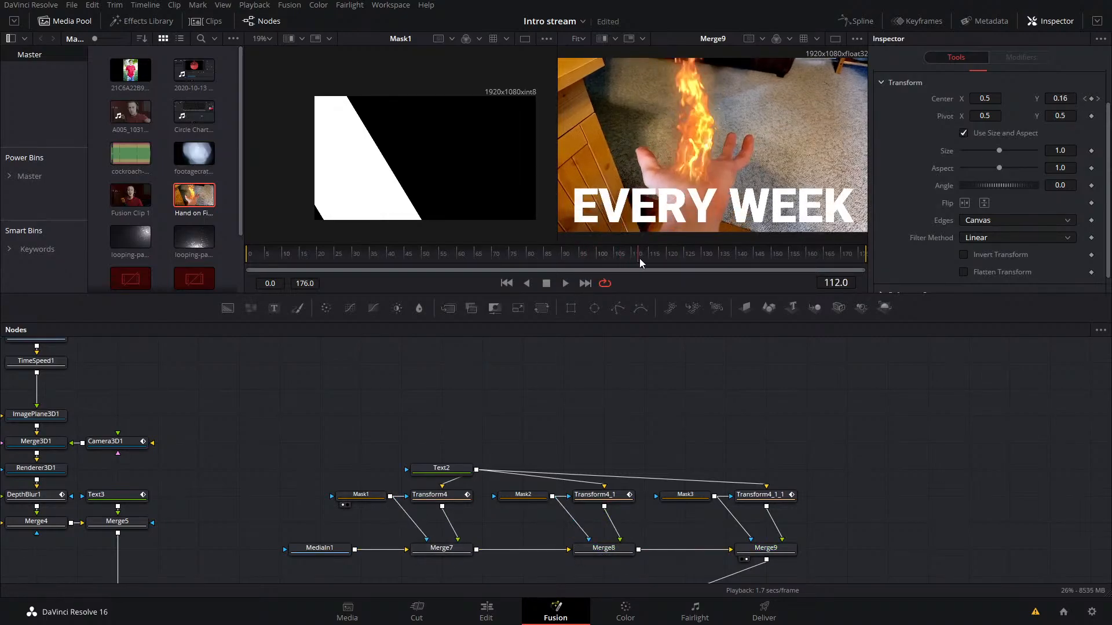
Step: Show the three title Transforms in the Keyframes editor and expand their tool controls
left_click(915, 22)
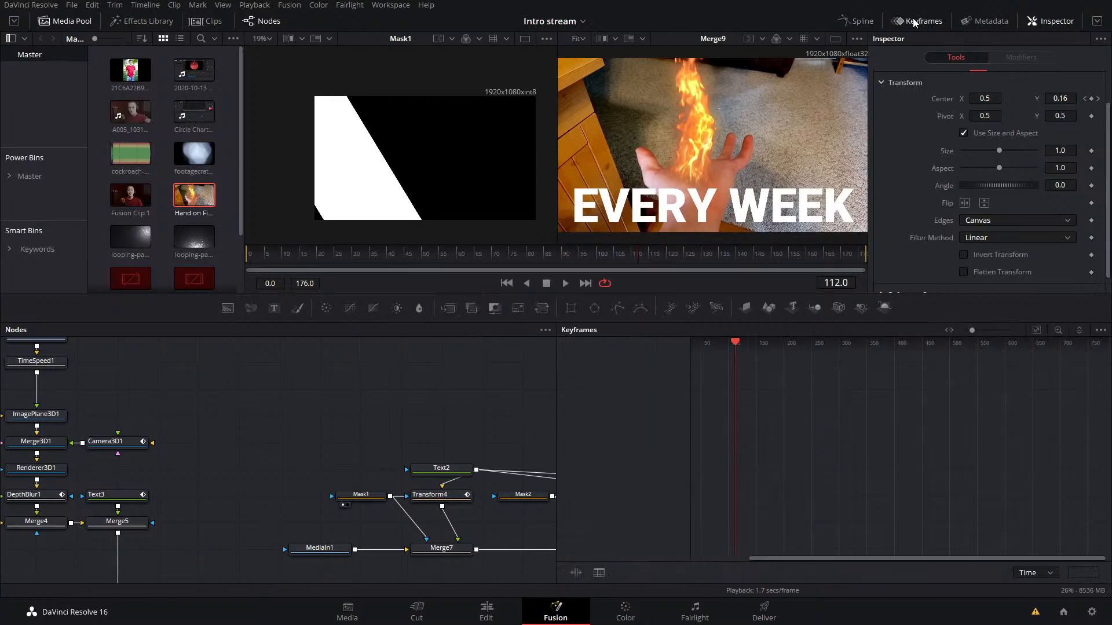
left_click(914, 22)
left_click(923, 21)
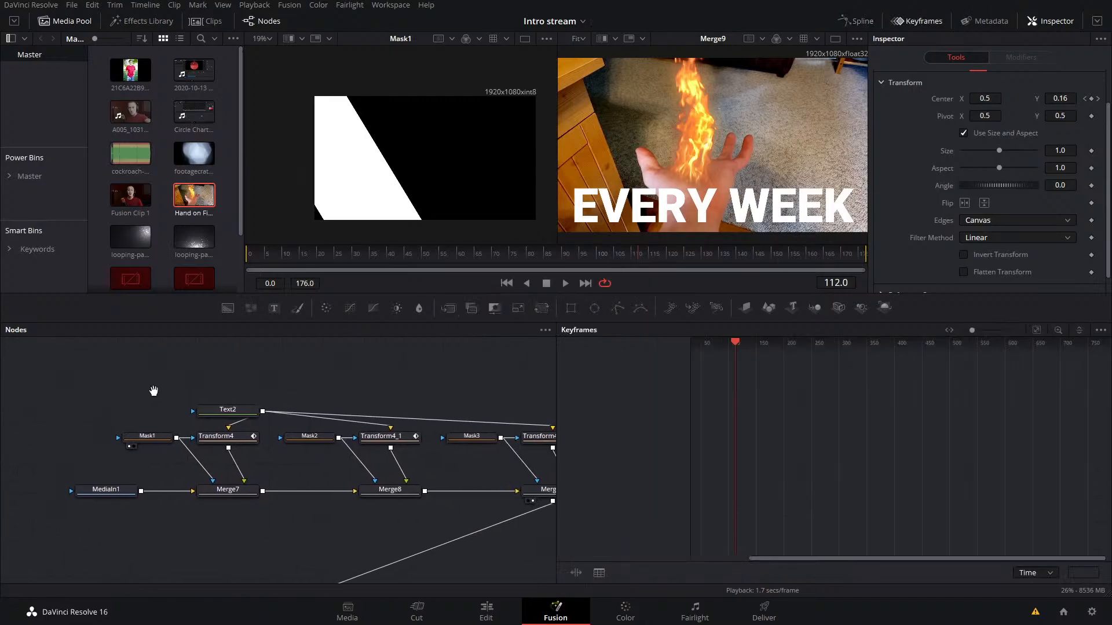
left_click_drag(466, 443, 153, 466)
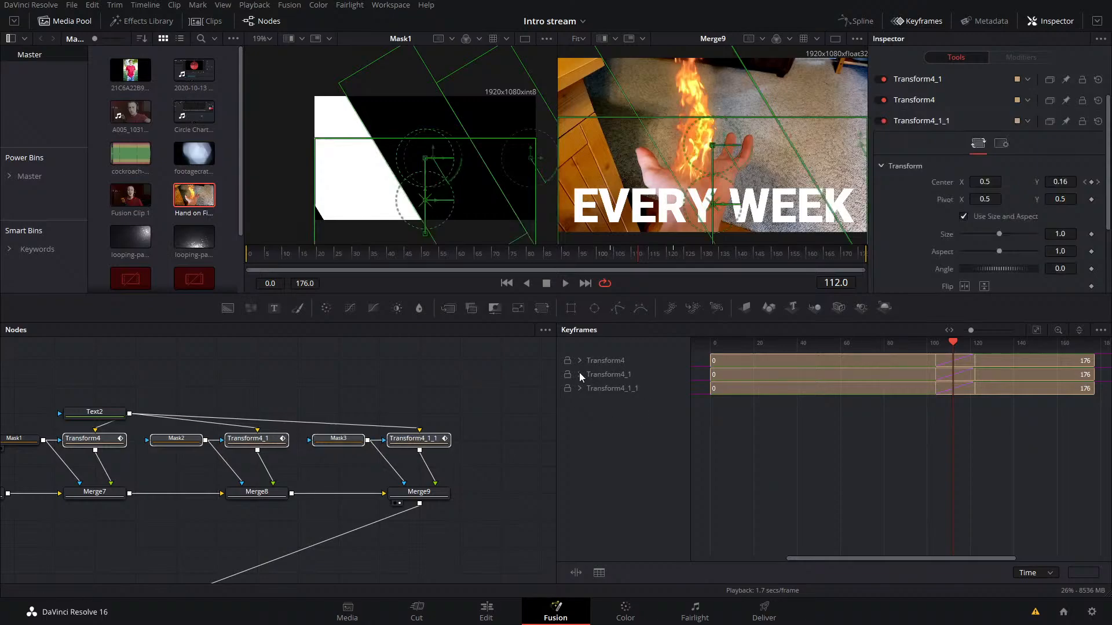
left_click(1100, 330)
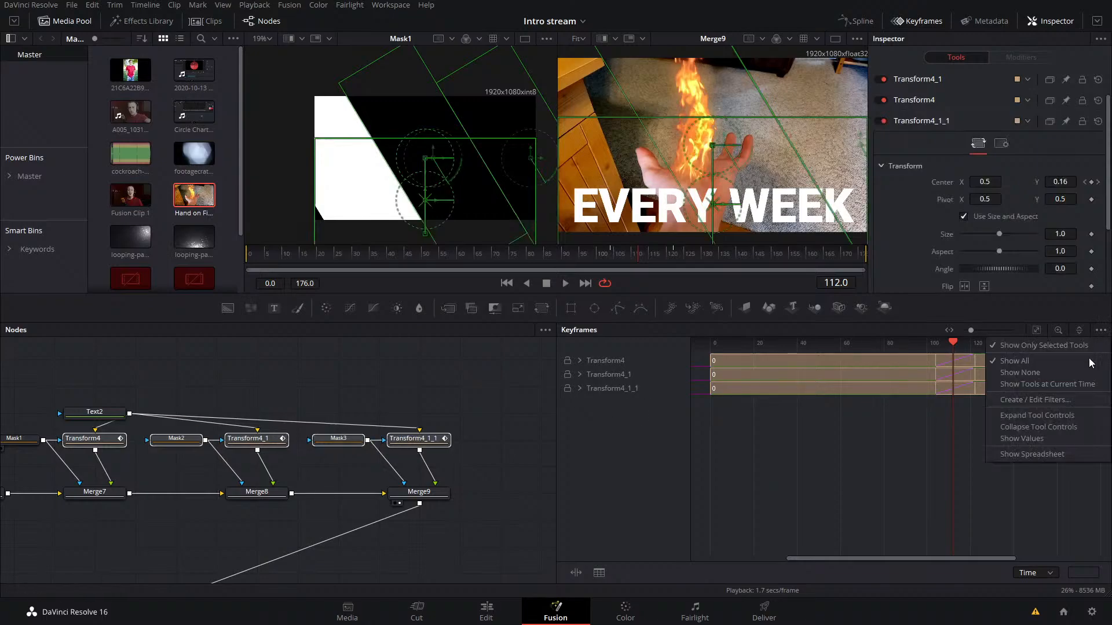
left_click(1035, 414)
Step: Delay Transform4_1's Center keyframes by about 3 frames and Transform4_1_1's by about 6 frames, and save the project
left_click_drag(983, 376, 942, 408)
left_click(983, 460)
left_click(939, 407)
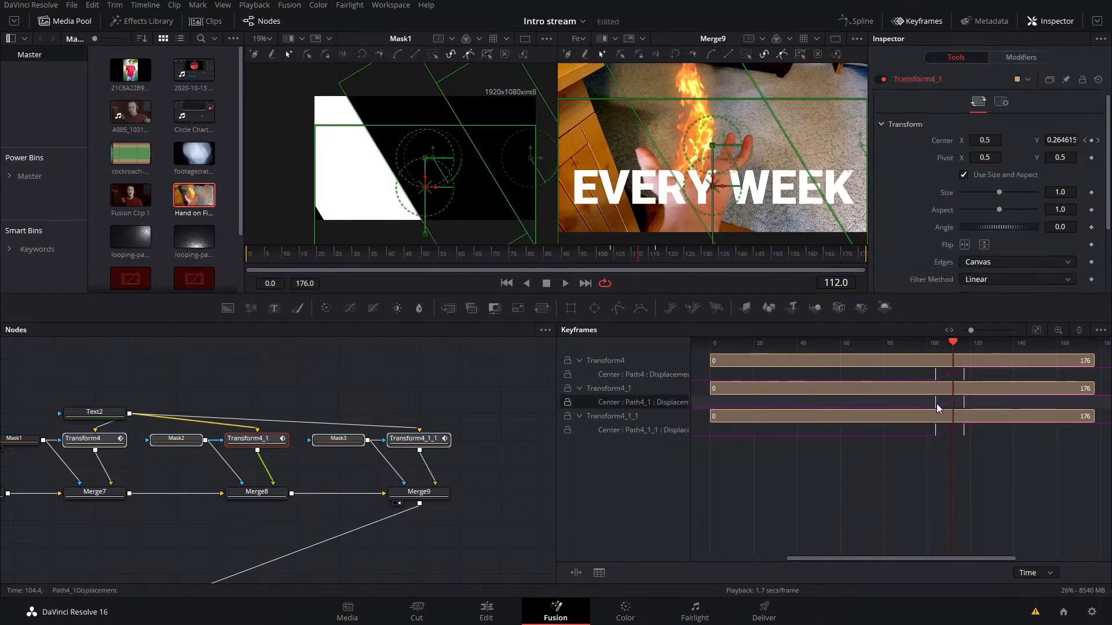
left_click_drag(988, 464, 942, 405)
left_click_drag(990, 453, 940, 427)
left_click_drag(945, 431, 952, 432)
key("ctrl+s")
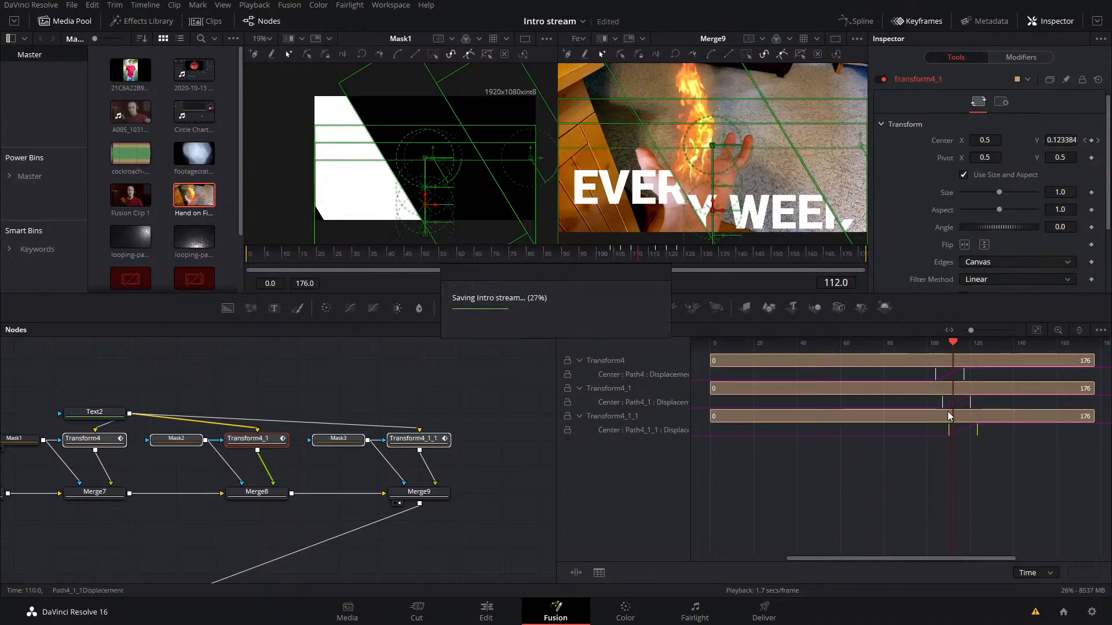
Step: Smooth all three Transforms' Displacement curves in the Spline editor and set Ease In to 68.9
left_click(929, 22)
left_click(857, 21)
left_click_drag(854, 449, 959, 453)
scroll(959, 453, "down", 2)
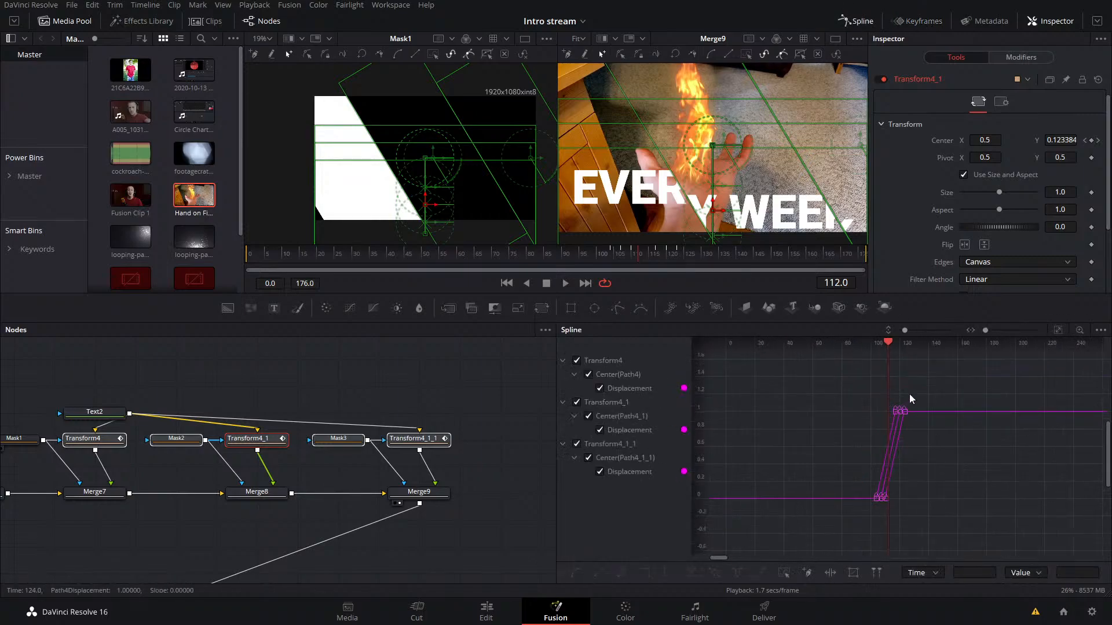
left_click_drag(911, 394, 858, 503)
key("f")
key("t")
left_click_drag(995, 346, 1021, 346)
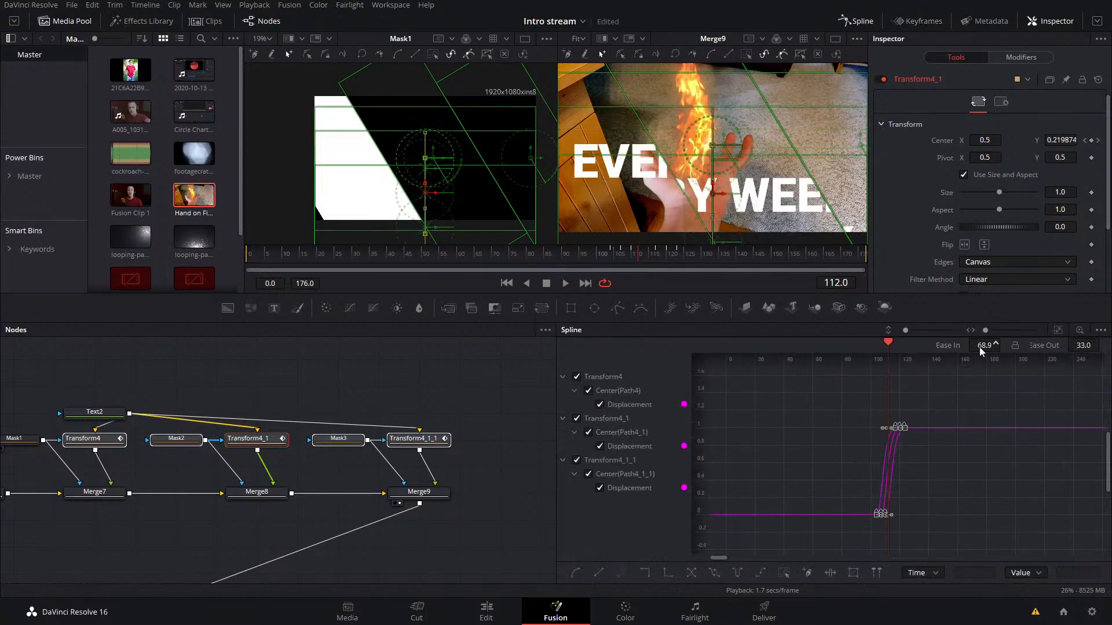
Step: Play the staggered title animation from around frame 100, with the Transforms' viewer controls hidden by selecting Merge9
left_click(614, 255)
key("space")
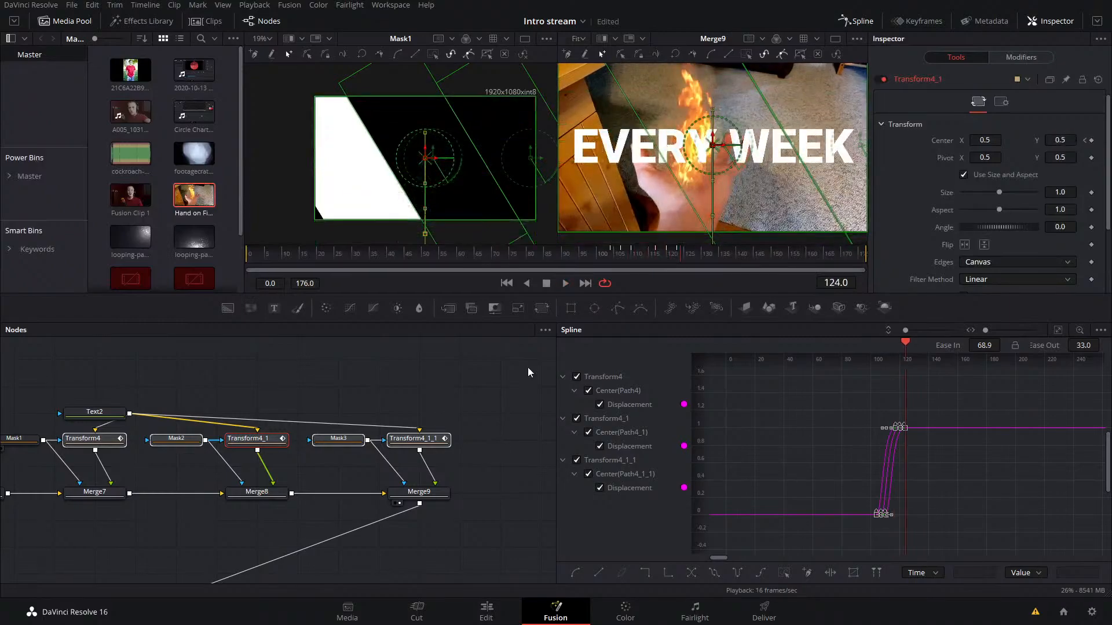
left_click(607, 255)
left_click(419, 492)
left_click(502, 483)
key("space")
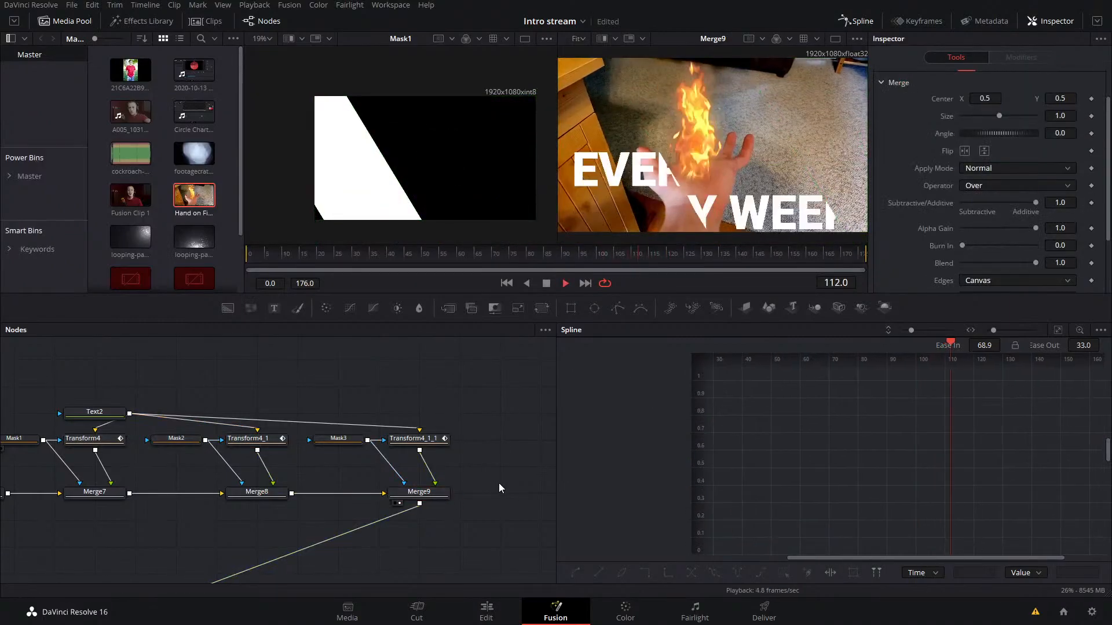
left_click(596, 259)
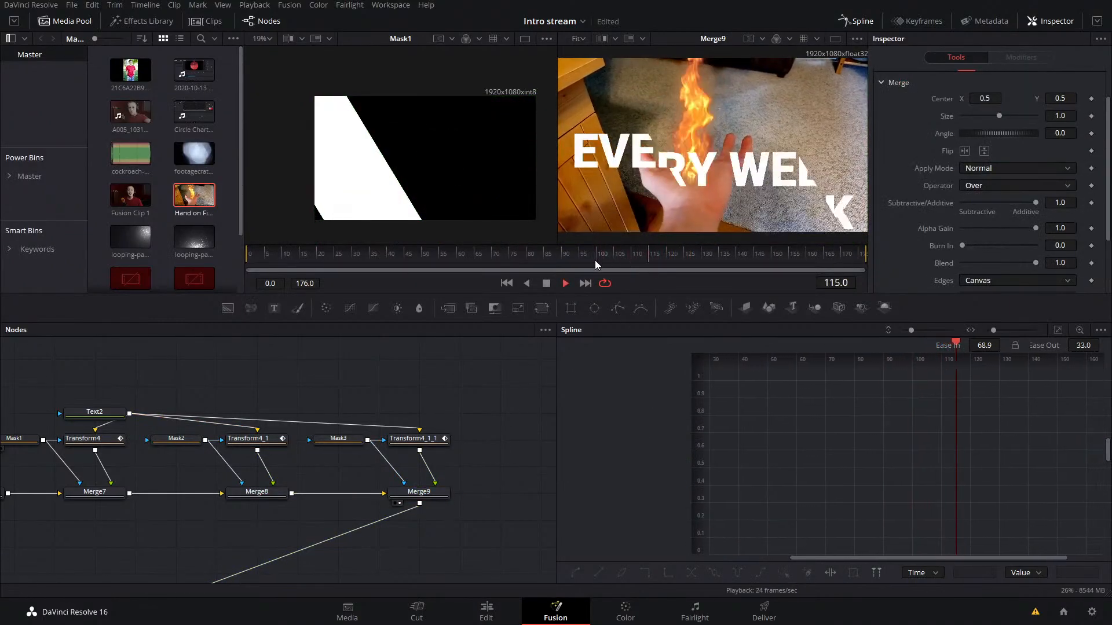
Step: Stop playback, close the Spline editor, and move Transform4_1's Center at its frame 107 keyframe to above the frame
key("space")
left_click(845, 23)
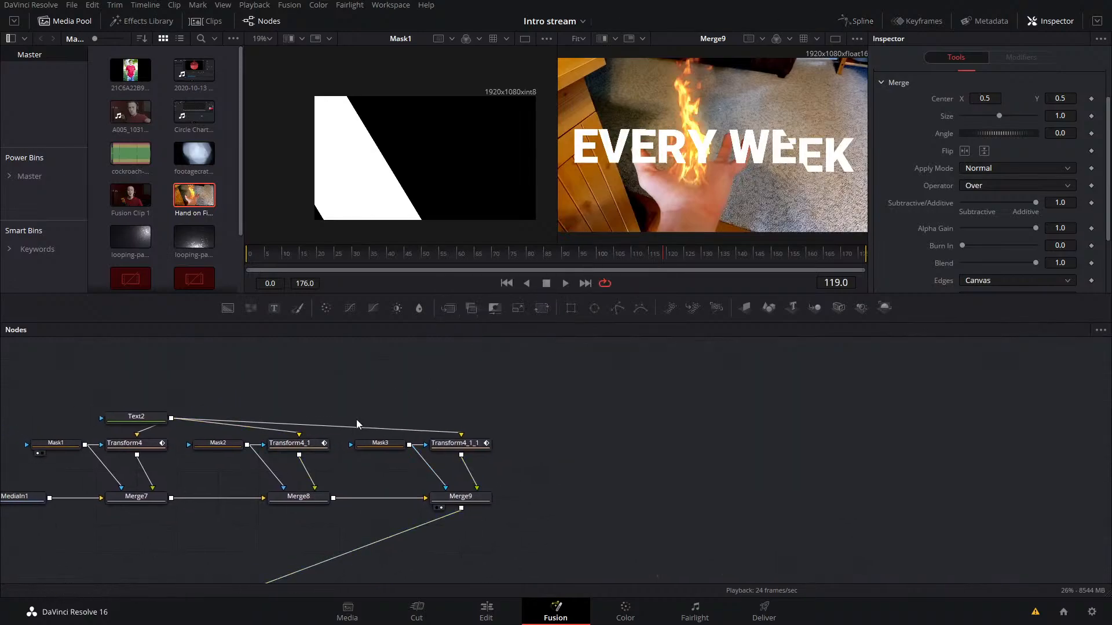
left_click(289, 443)
left_click(619, 254)
left_click(623, 255)
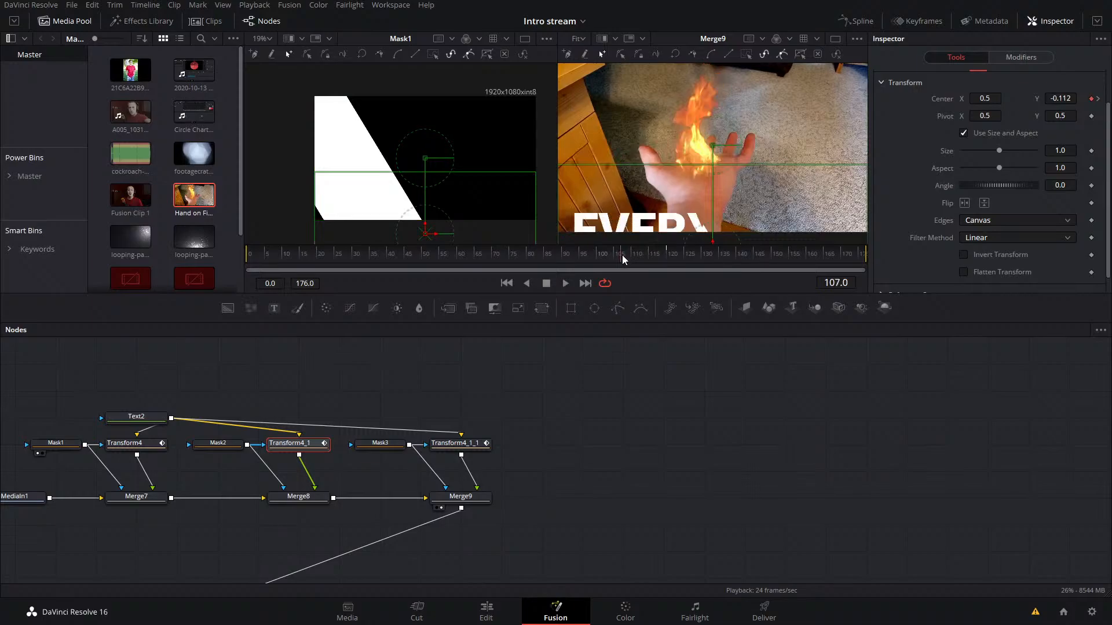
left_click_drag(713, 243, 715, 33)
Step: Play the title animation to check the middle part sliding down from above
key("space")
key("space")
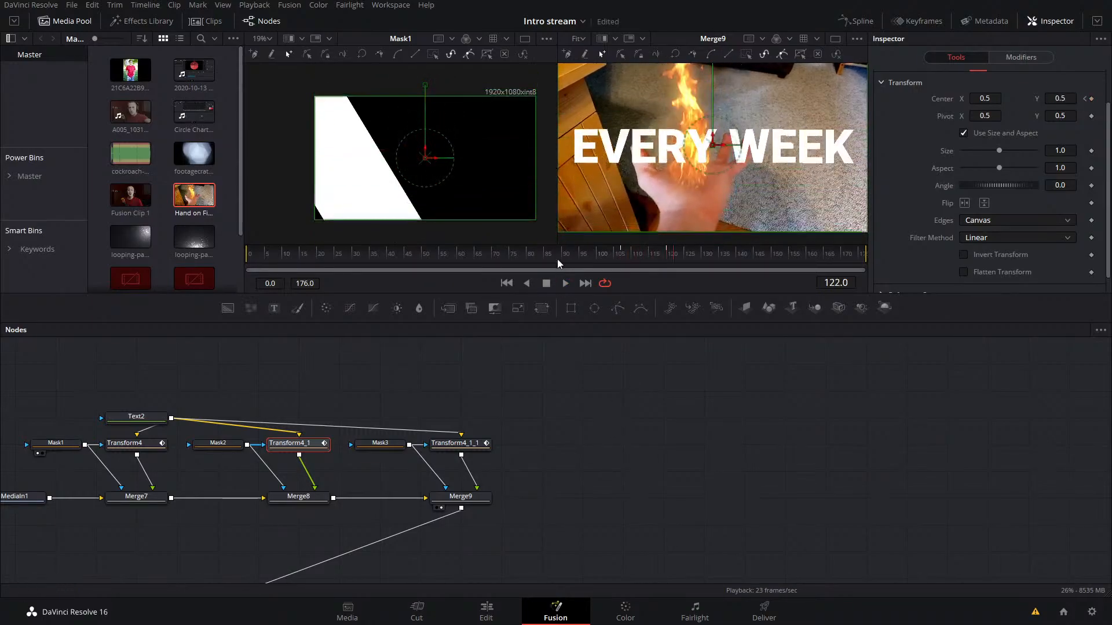
left_click(620, 258)
key("space")
key("space")
Step: View MediaOut1 and play the full composition from around frame 88 through the transition into the title
left_click_drag(734, 579, 579, 386)
left_click(588, 465)
left_click_drag(722, 417, 956, 461)
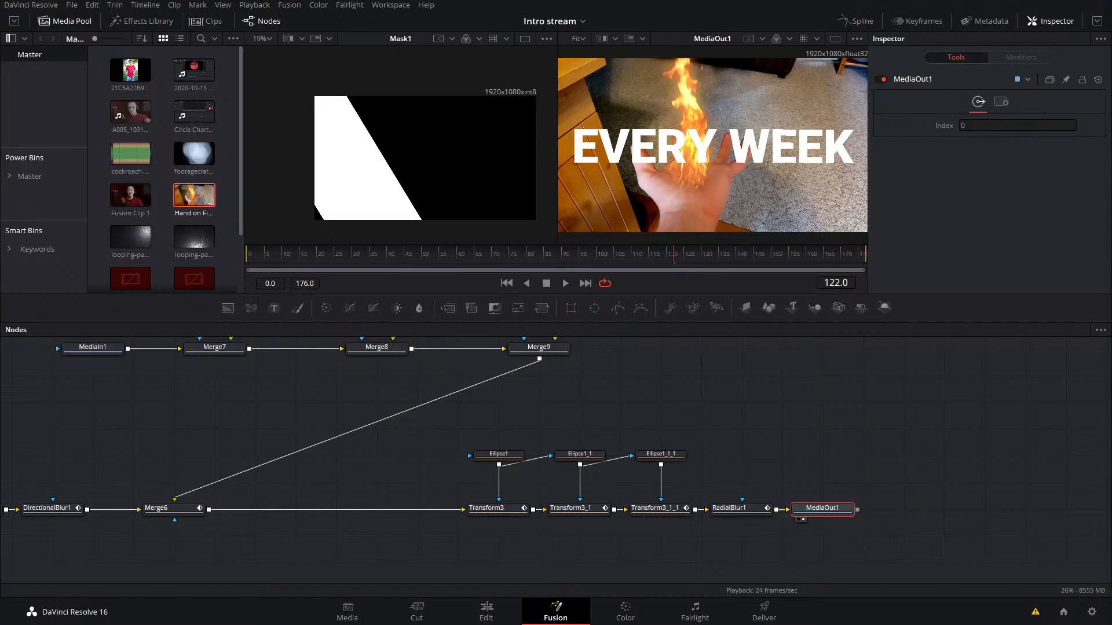
left_click(565, 283)
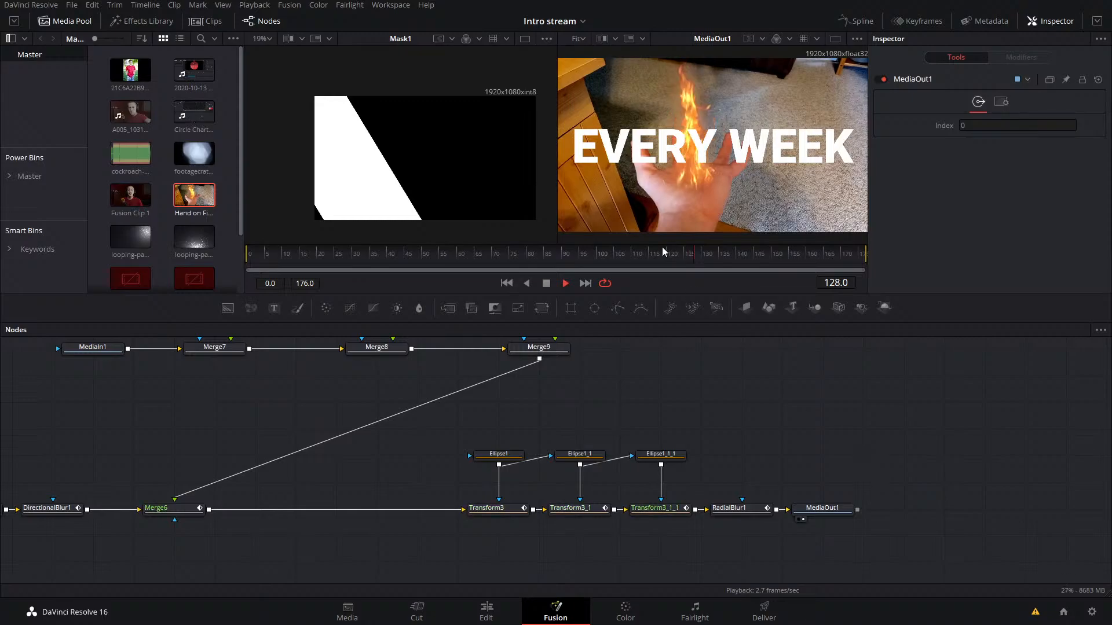
left_click_drag(667, 255, 564, 263)
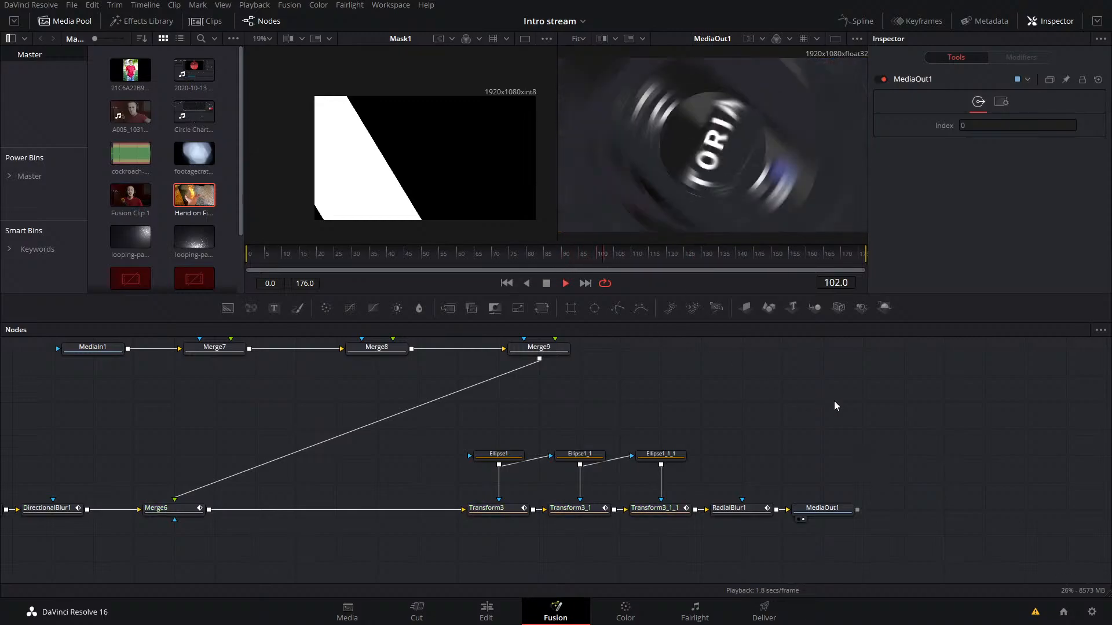
left_click(611, 256)
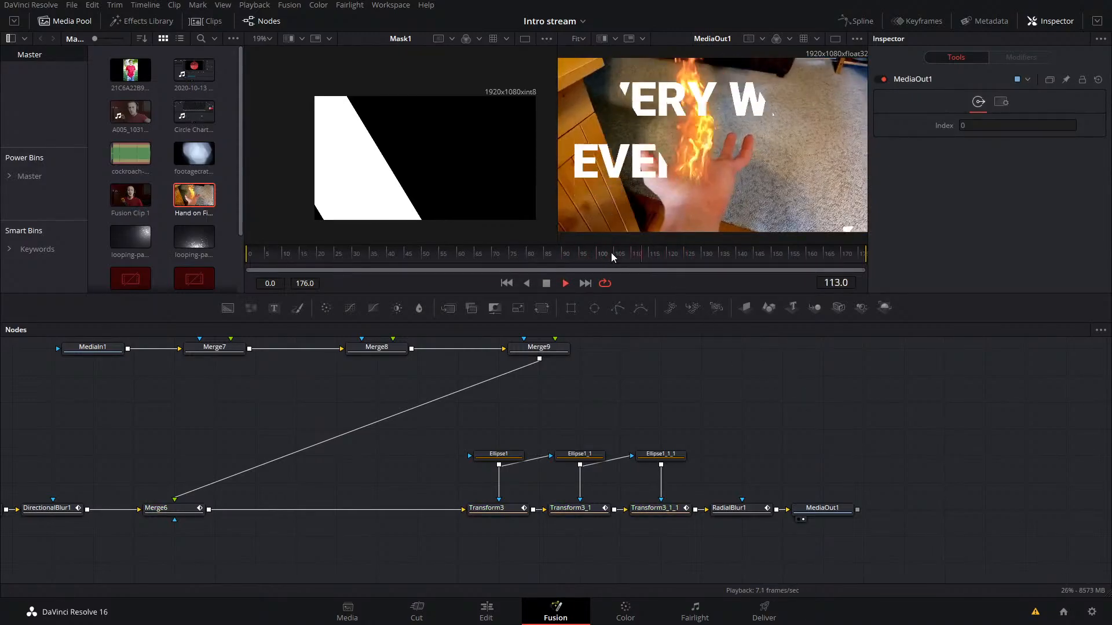
Step: Enable Motion Blur on Transform4, Transform4_1 and Transform4_1_1 with Quality 10, and save the project
left_click_drag(661, 366, 851, 470)
left_click(400, 399)
left_click(1001, 102)
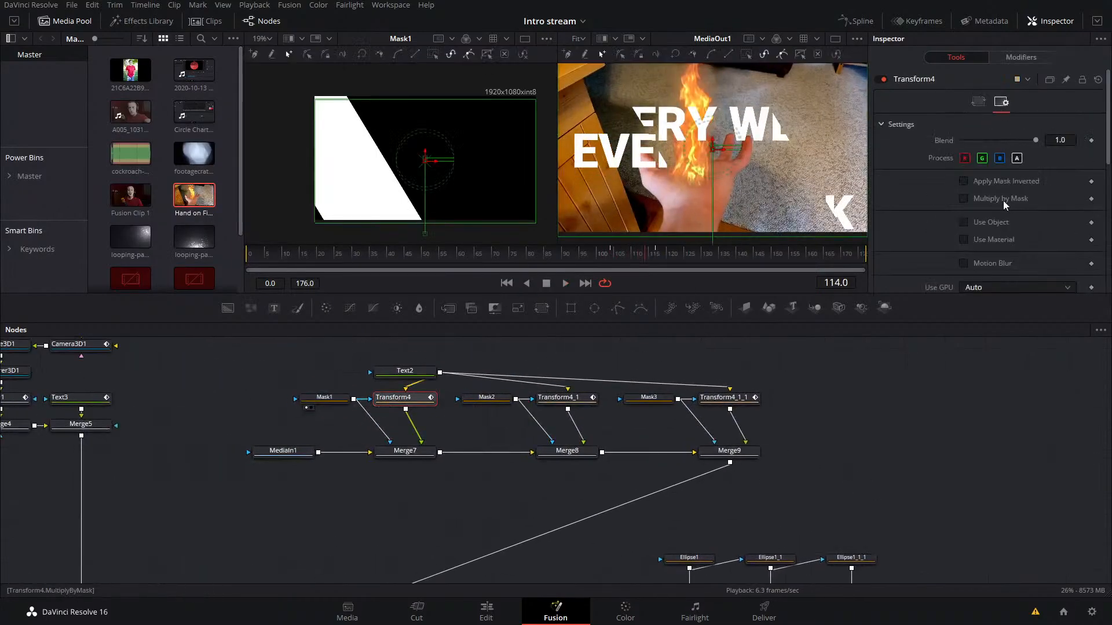
left_click(993, 264)
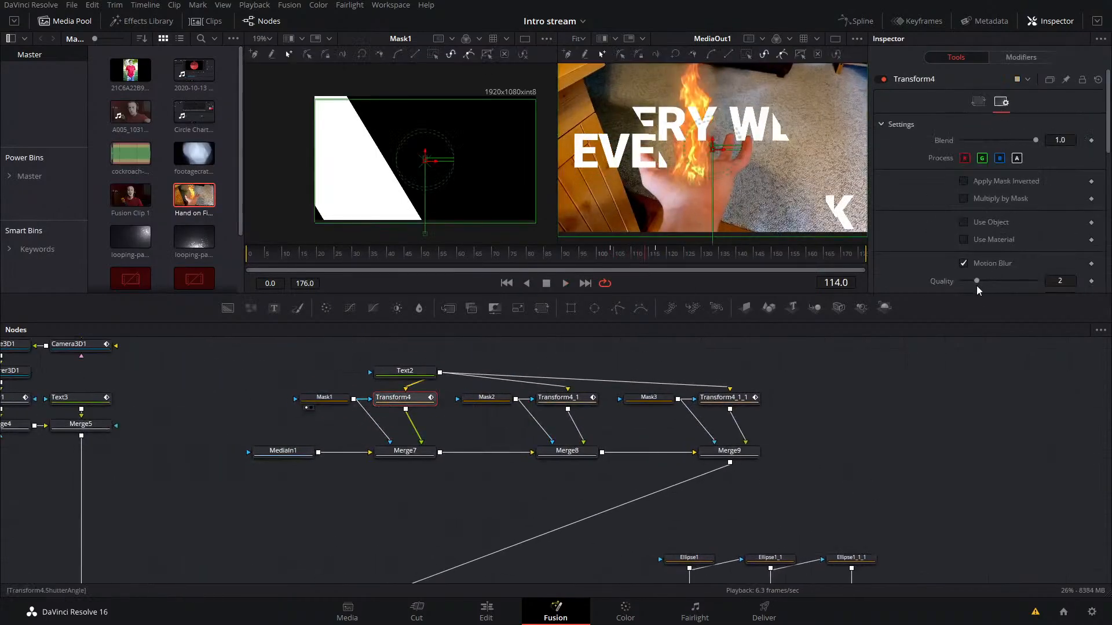
left_click(549, 405)
left_click(1001, 102)
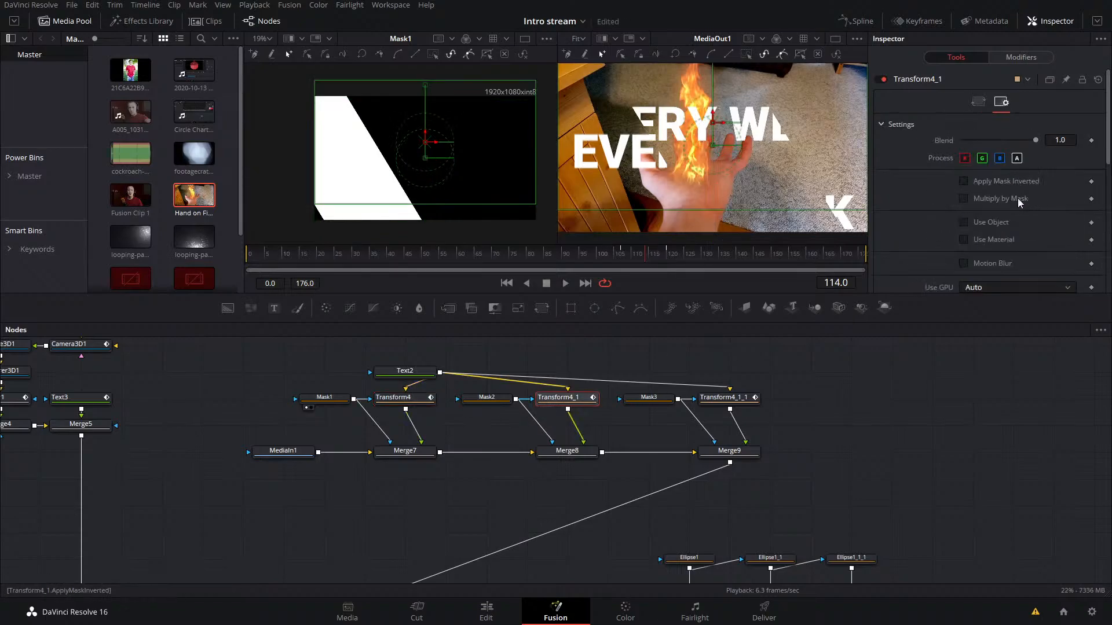
left_click(991, 264)
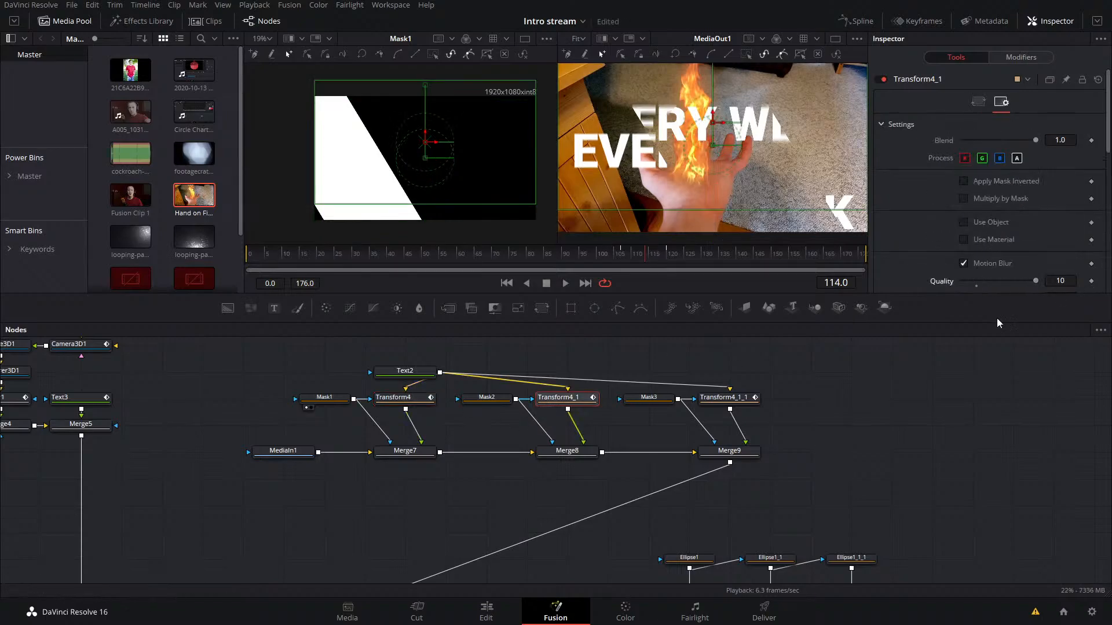
left_click(727, 399)
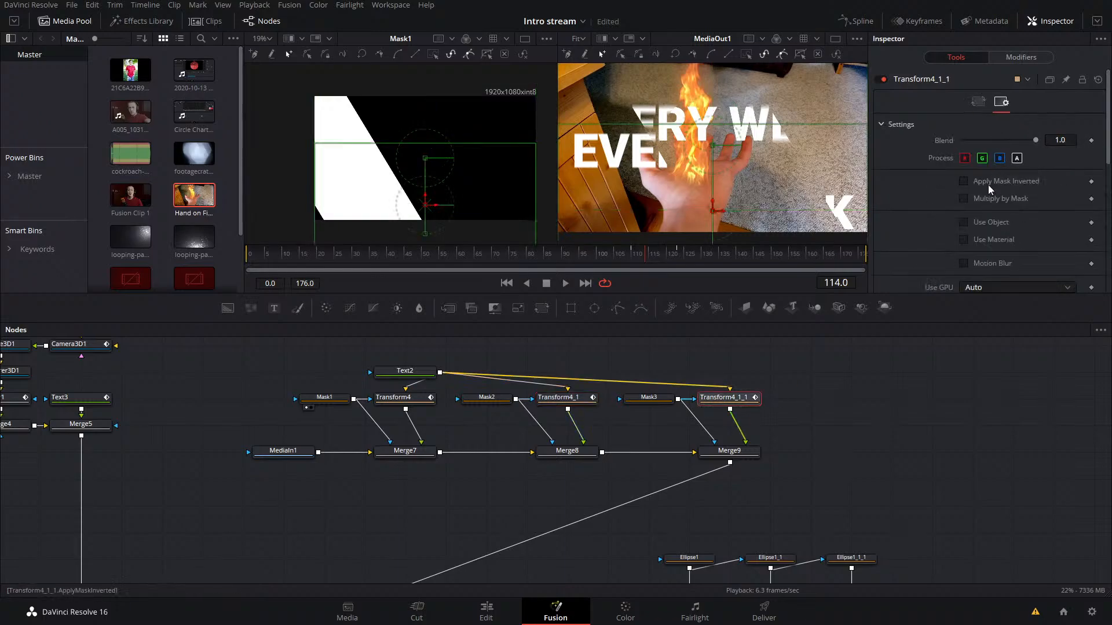
left_click(986, 265)
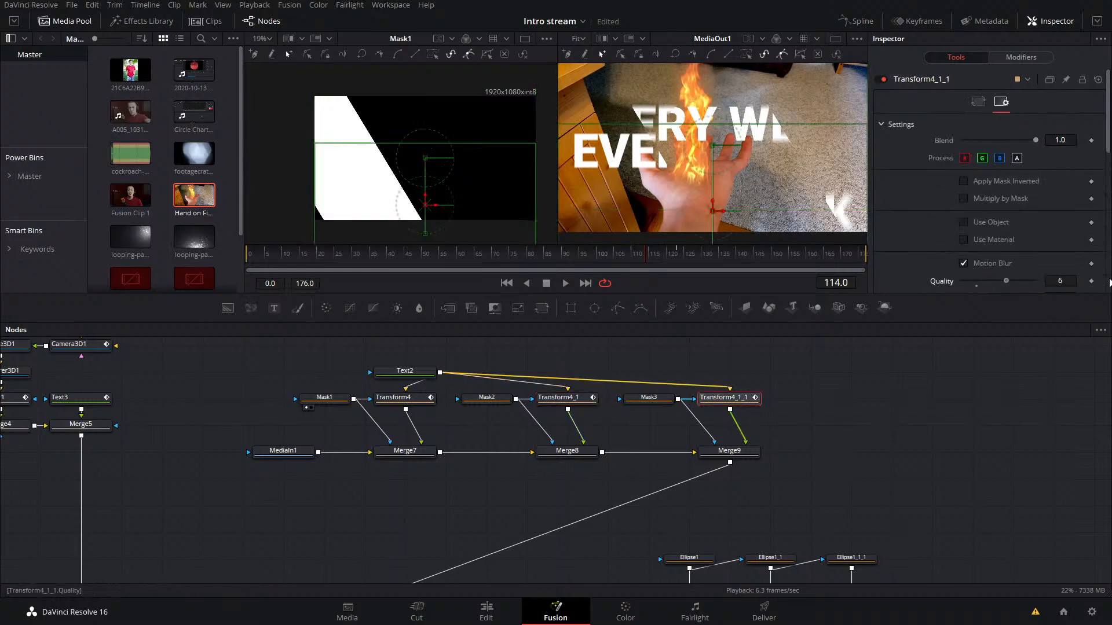
left_click_drag(977, 281, 1039, 283)
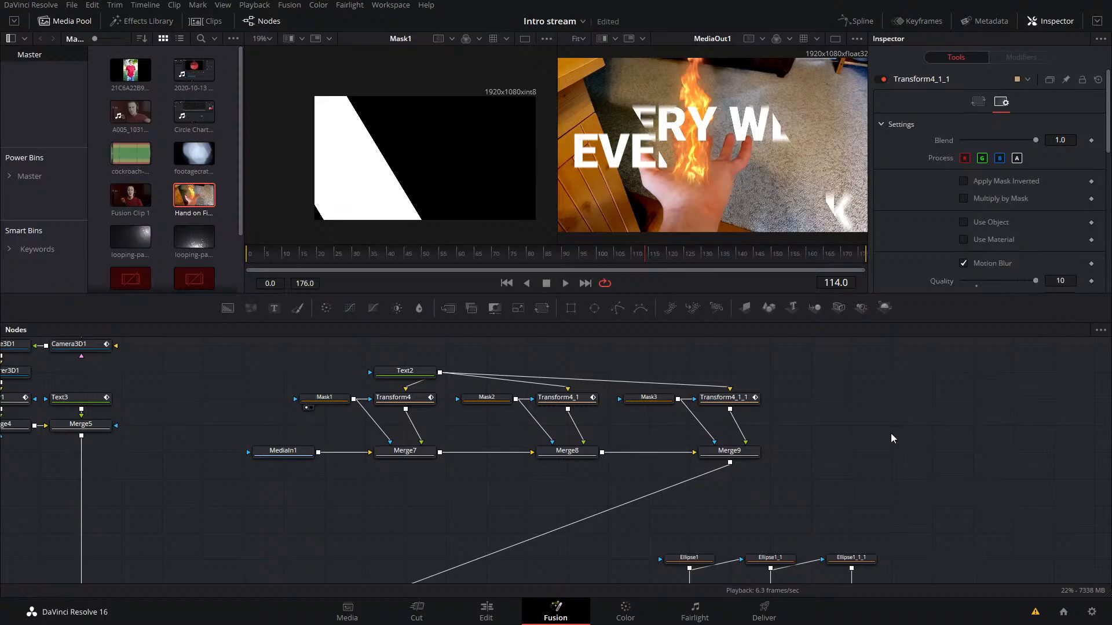
key("ctrl+s")
Step: Play MediaOut1 from around frame 90 to check the transition and title with motion blur
left_click(585, 258)
key("space")
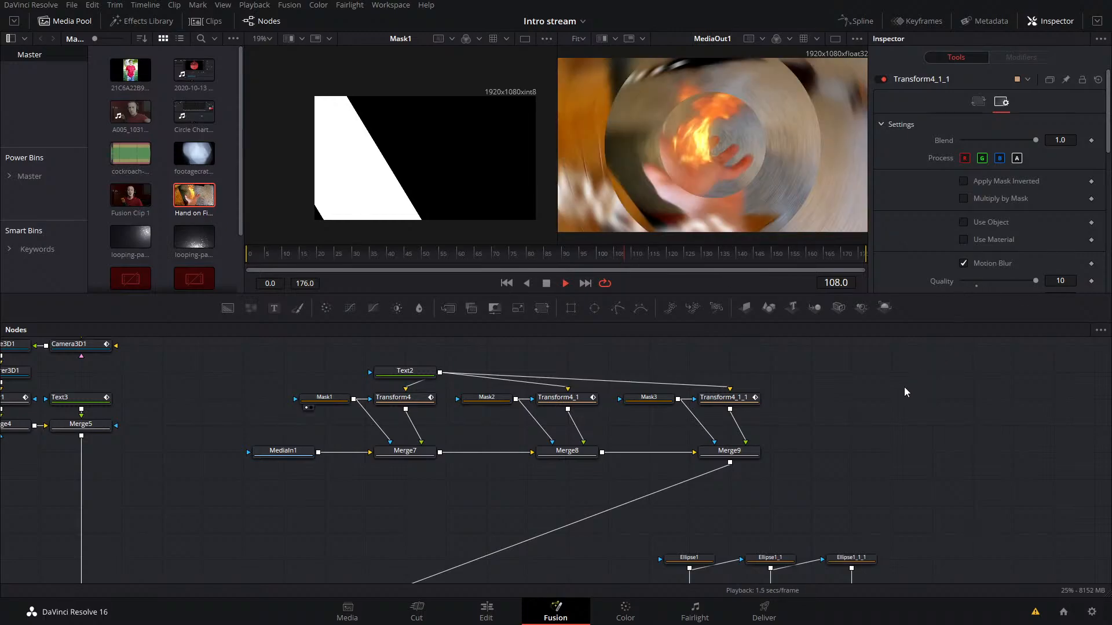
left_click(558, 260)
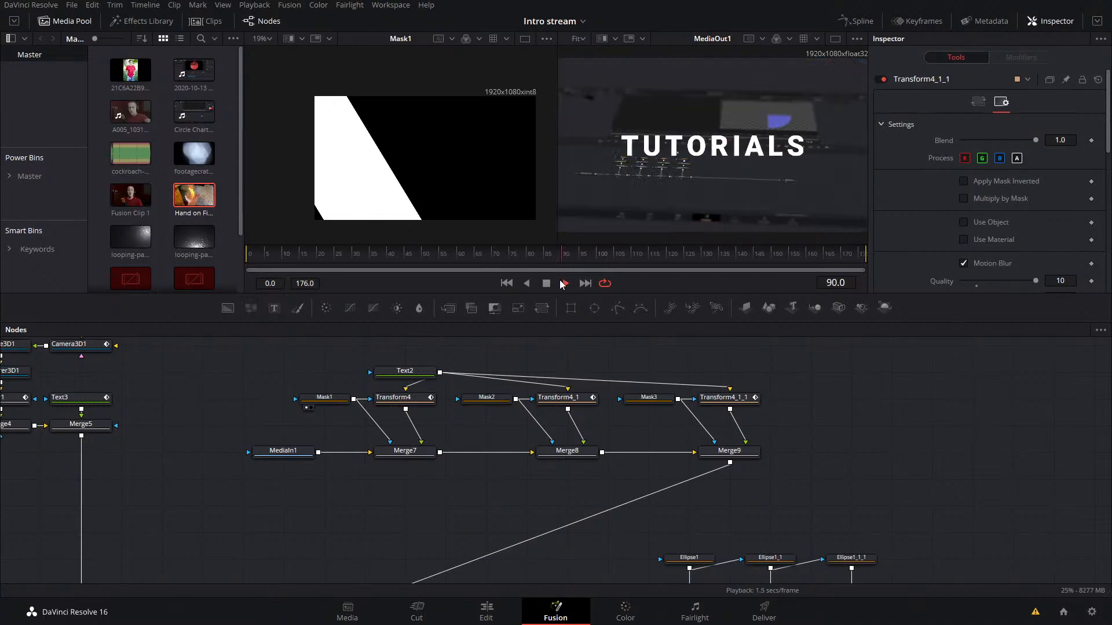
left_click_drag(892, 498, 809, 473)
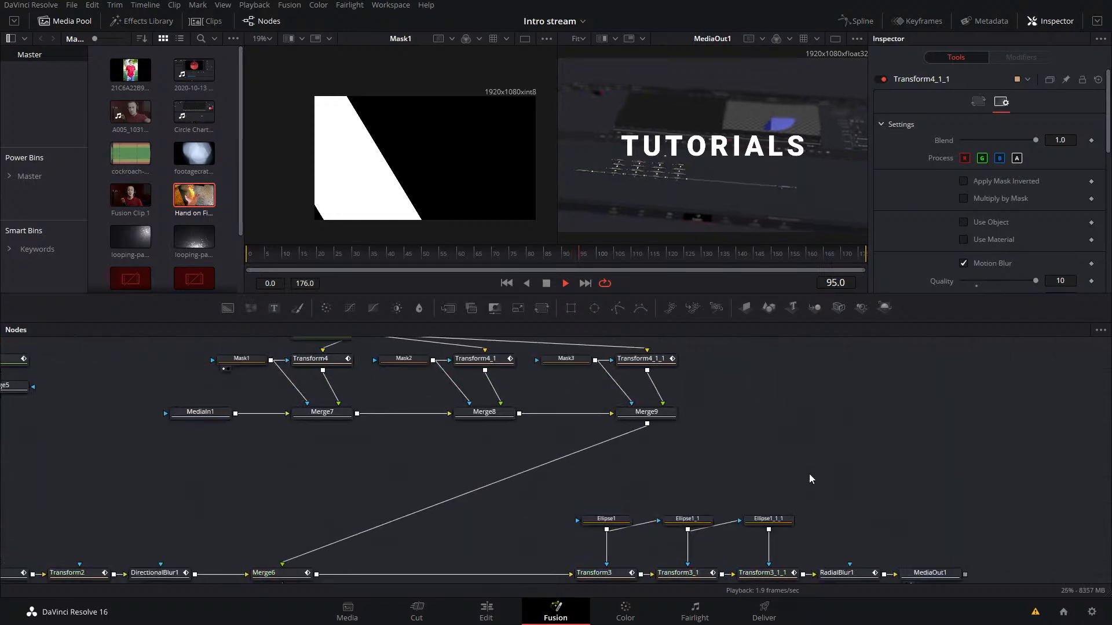
left_click(923, 575)
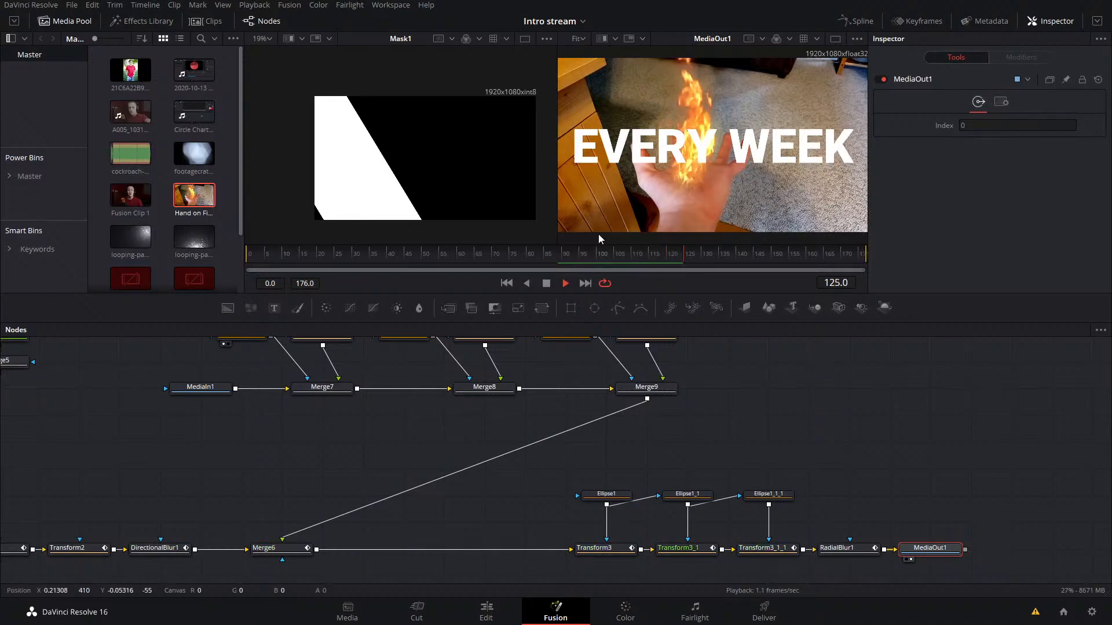
left_click(565, 263)
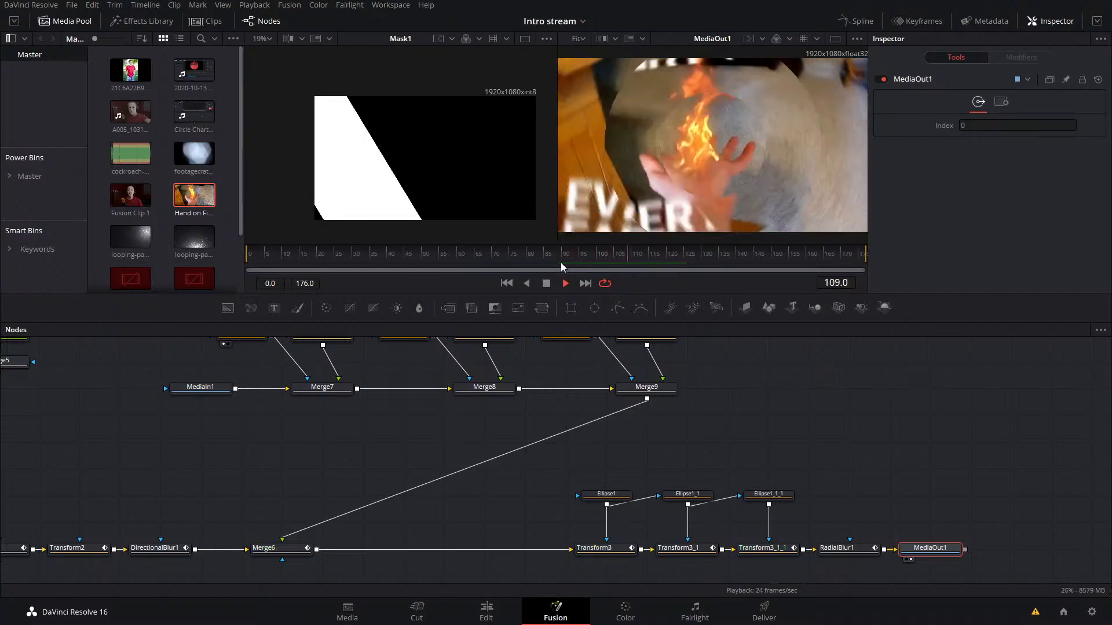
left_click(564, 264)
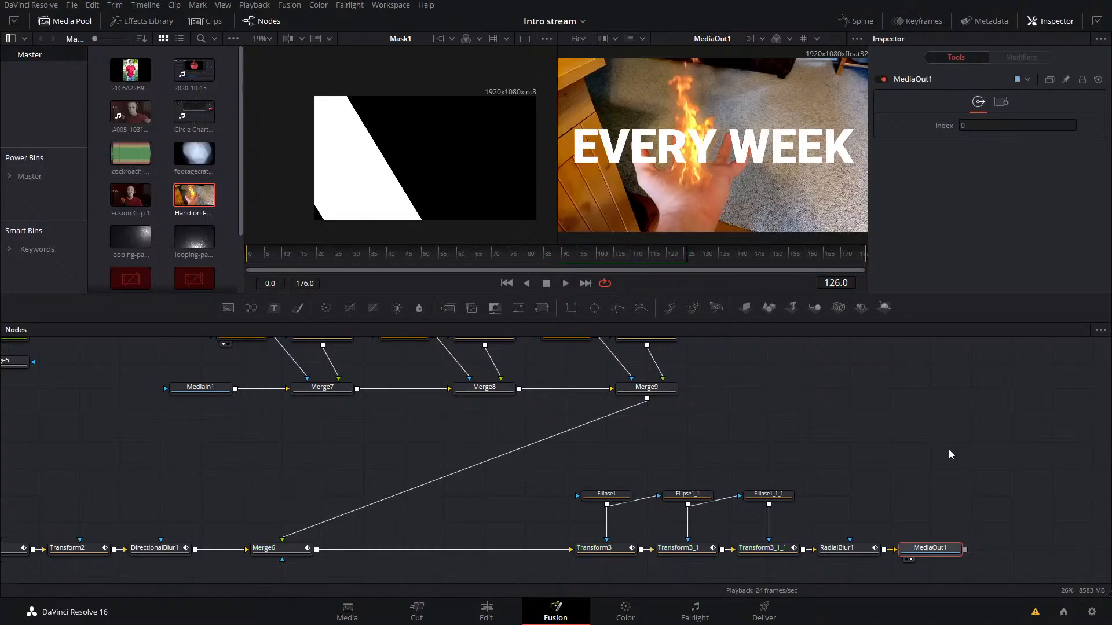
Step: Select the EVERY WEEK title nodes together with MediaIn1 and move the group up above the OBS node chain
left_click(943, 428)
left_click_drag(828, 429, 827, 399)
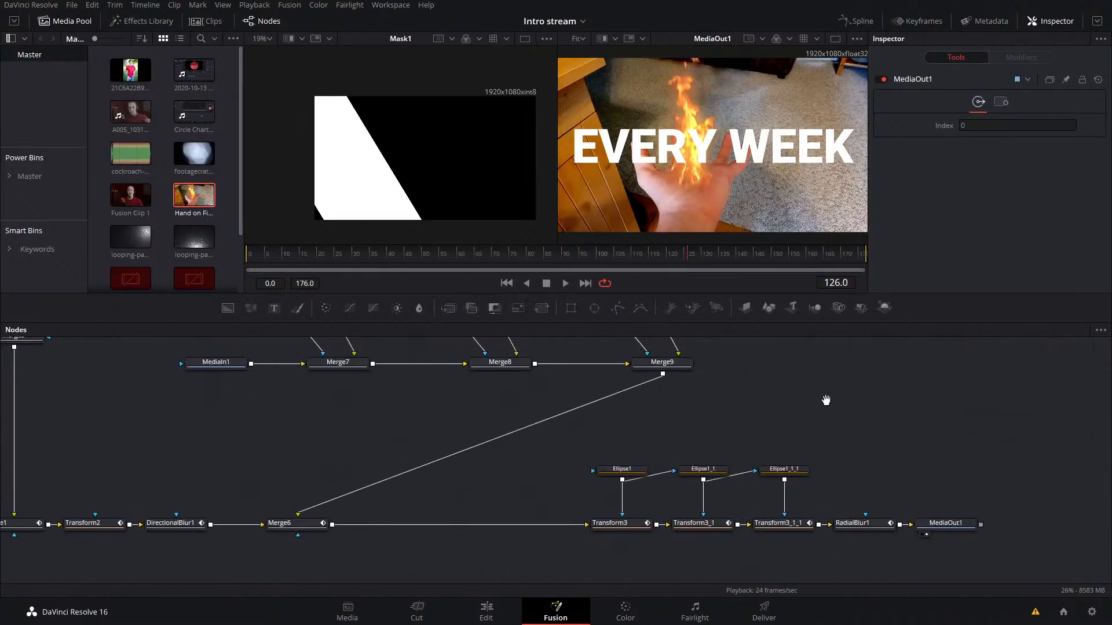
mouse_move(684, 258)
left_mouse_down()
mouse_move(615, 257)
mouse_move(690, 256)
left_mouse_up()
scroll(716, 395, "up", 3)
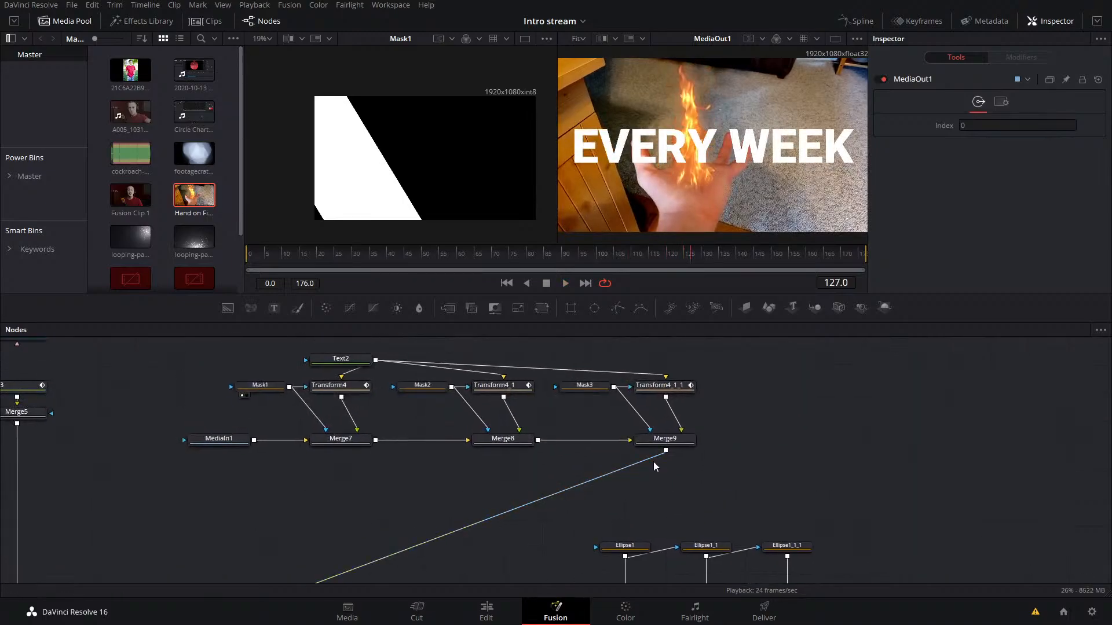
left_click_drag(721, 457, 863, 489)
left_click_drag(697, 475, 184, 353)
left_click_drag(672, 446, 509, 406)
left_click_drag(611, 458, 827, 546)
scroll(826, 547, "down", 3)
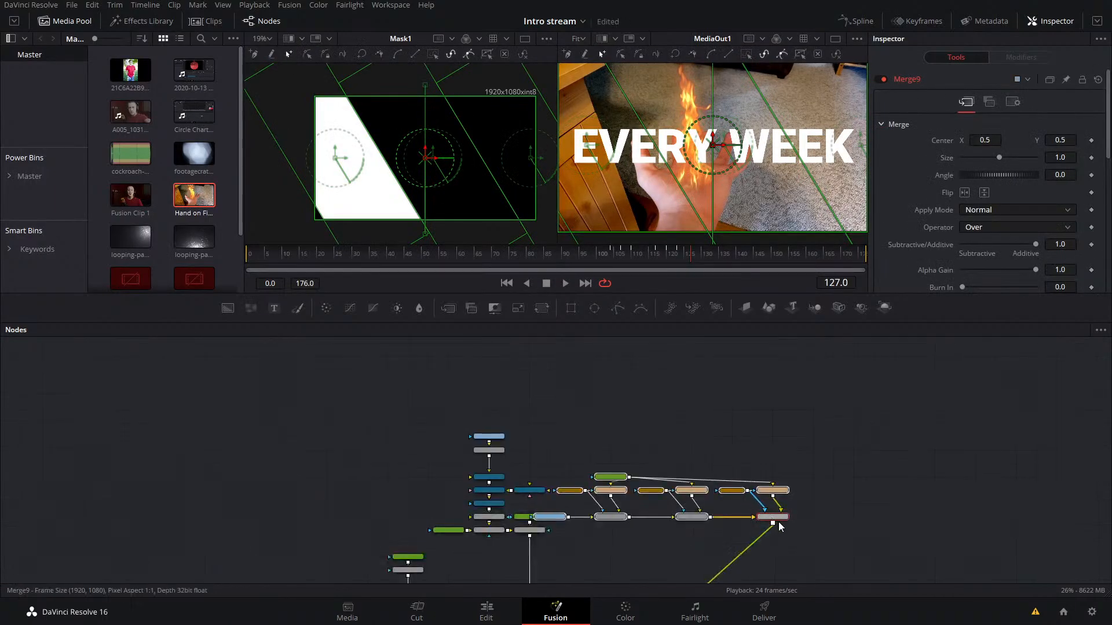
left_click_drag(775, 517, 675, 382)
Step: Detach MediaIn1 from Merge7 and composite Merge9's title over MediaIn1 with a new Merge node
left_click(690, 413)
scroll(604, 399, "up", 3)
left_click_drag(603, 398, 663, 497)
left_click_drag(373, 471, 786, 521)
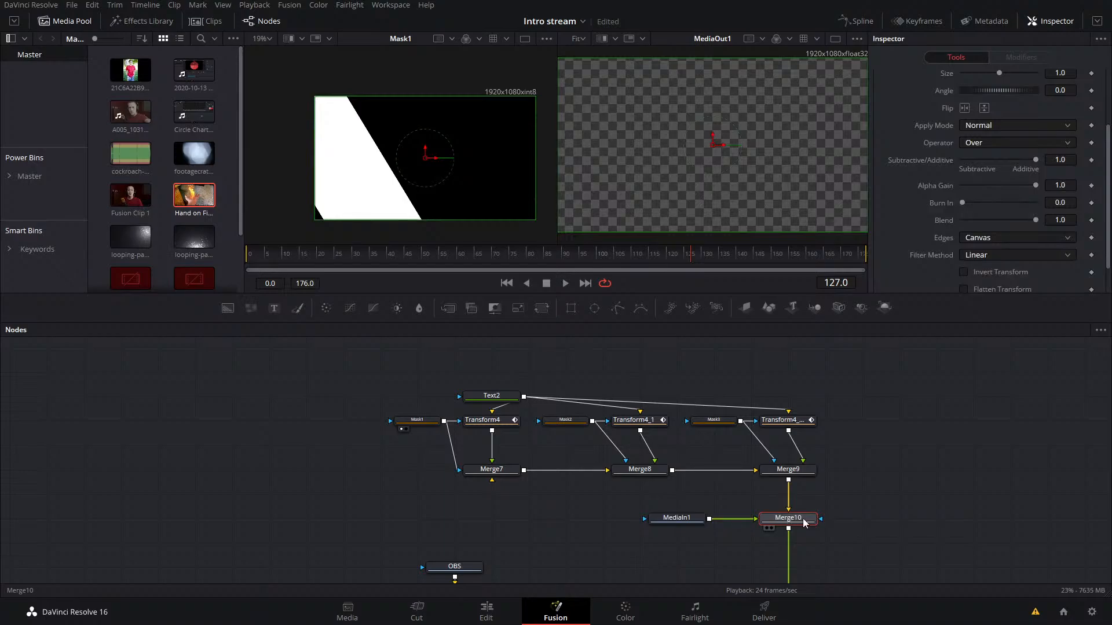
Step: Add a Background node with Alpha 0.0 as Merge7's background input, and save the project
left_click(280, 345)
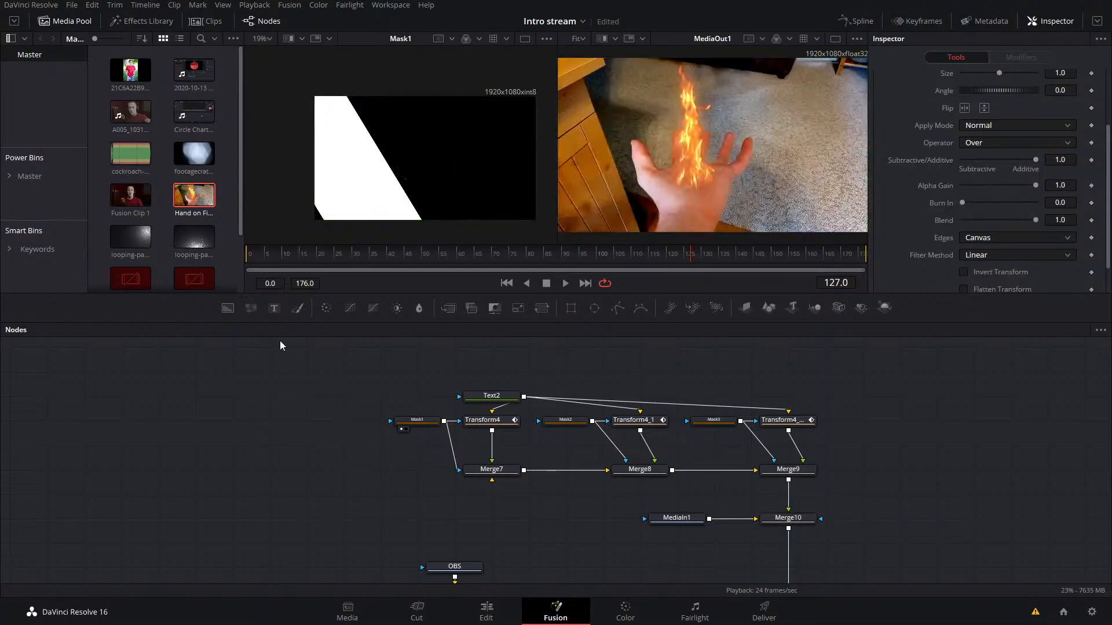
left_click(403, 478)
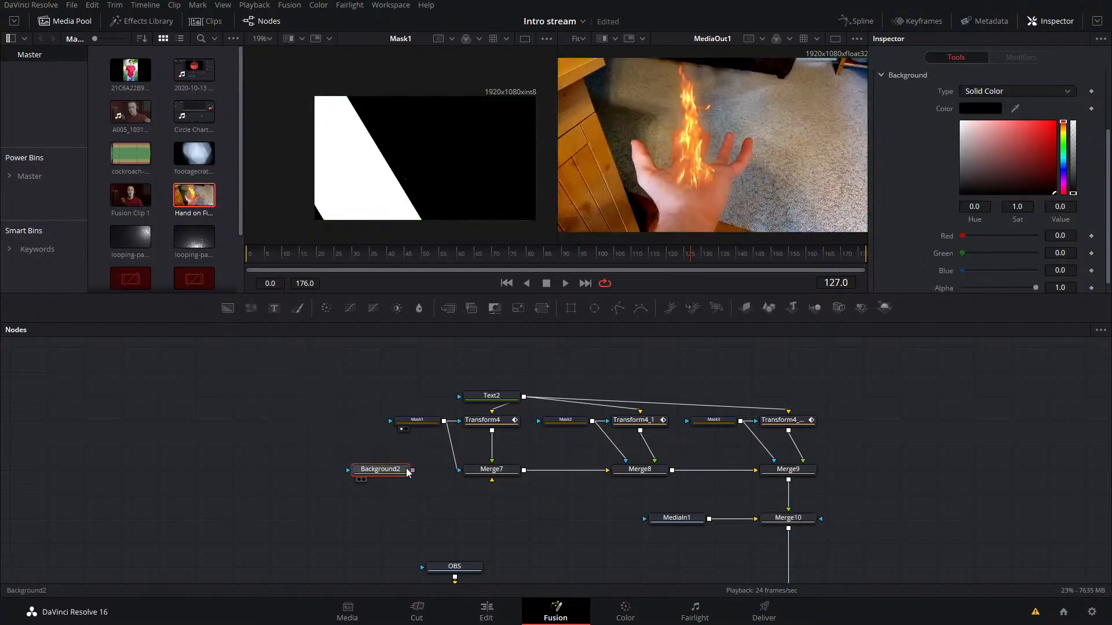
left_click_drag(412, 470, 493, 470)
left_click_drag(1073, 134, 1073, 122)
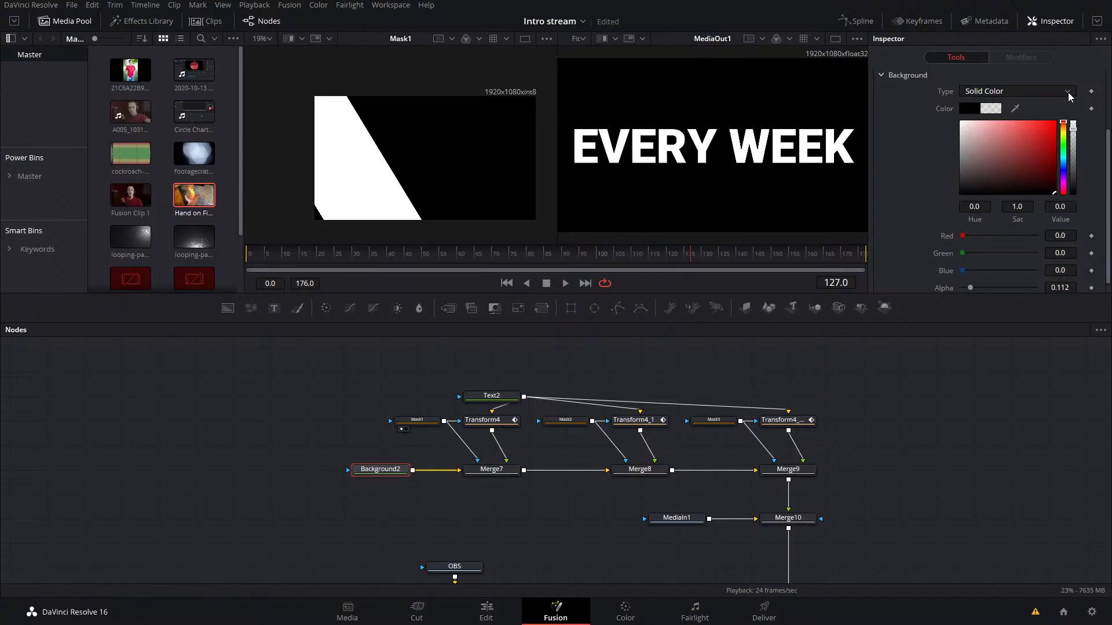
key("ctrl+s")
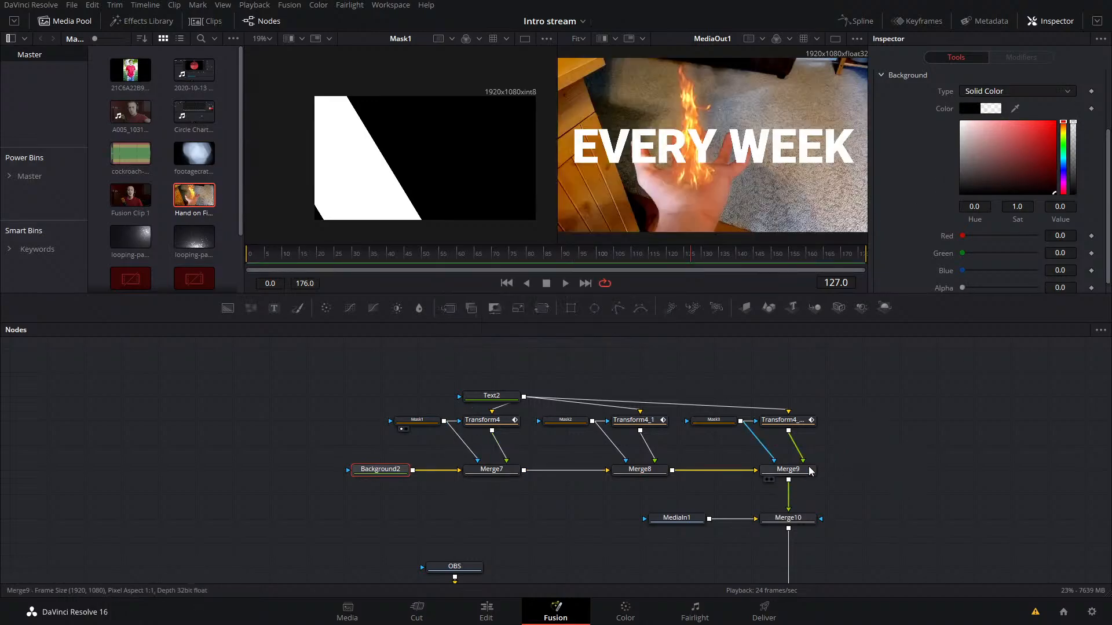
Step: Add a Transform node between Merge9 and Merge10
left_click(805, 470)
key("shift+space")
type("transform")
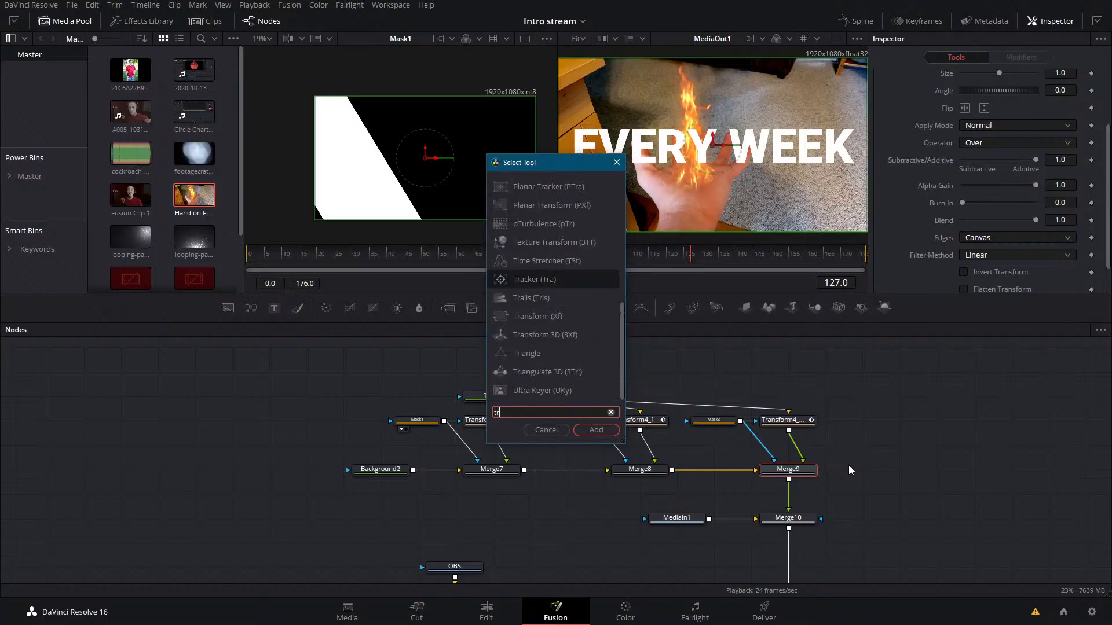
key("Return")
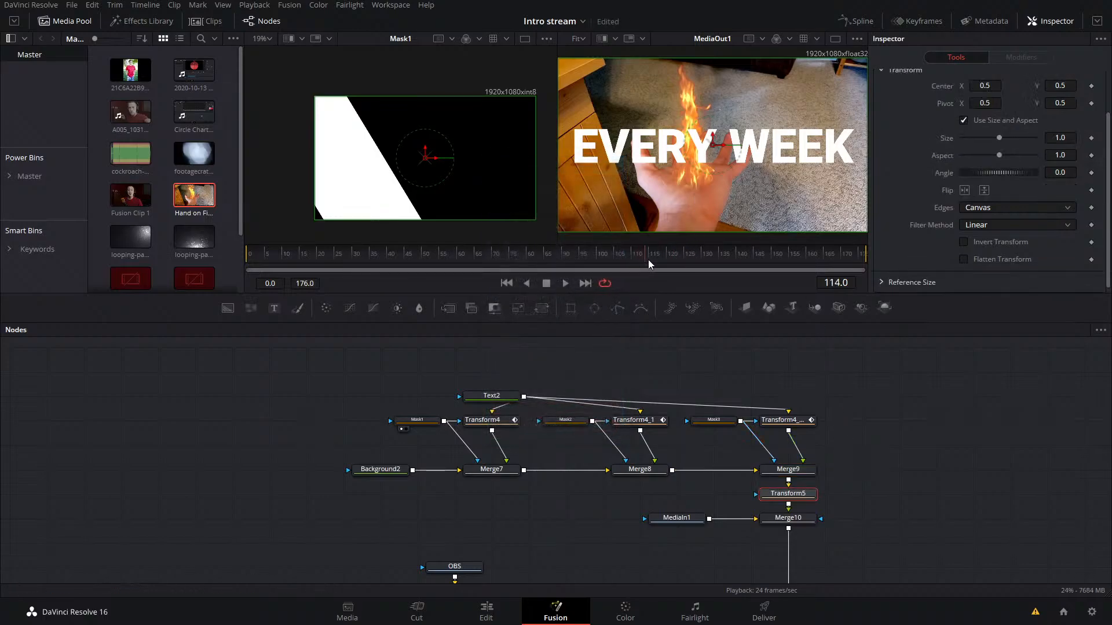
Step: Keyframe Transform5's Size at 1.0 on frame 124 and 0.676 on frame 135, and save the project
left_click(780, 420)
left_click_drag(651, 256, 678, 255)
left_click(796, 493)
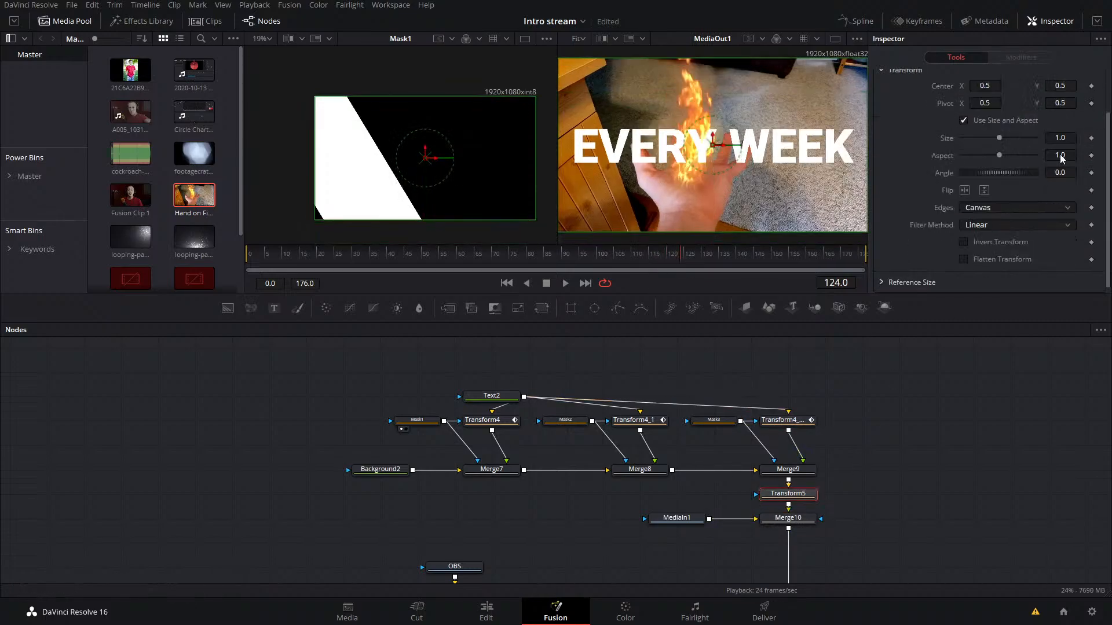
left_click(1091, 138)
left_click_drag(999, 138, 985, 144)
key("ctrl+s")
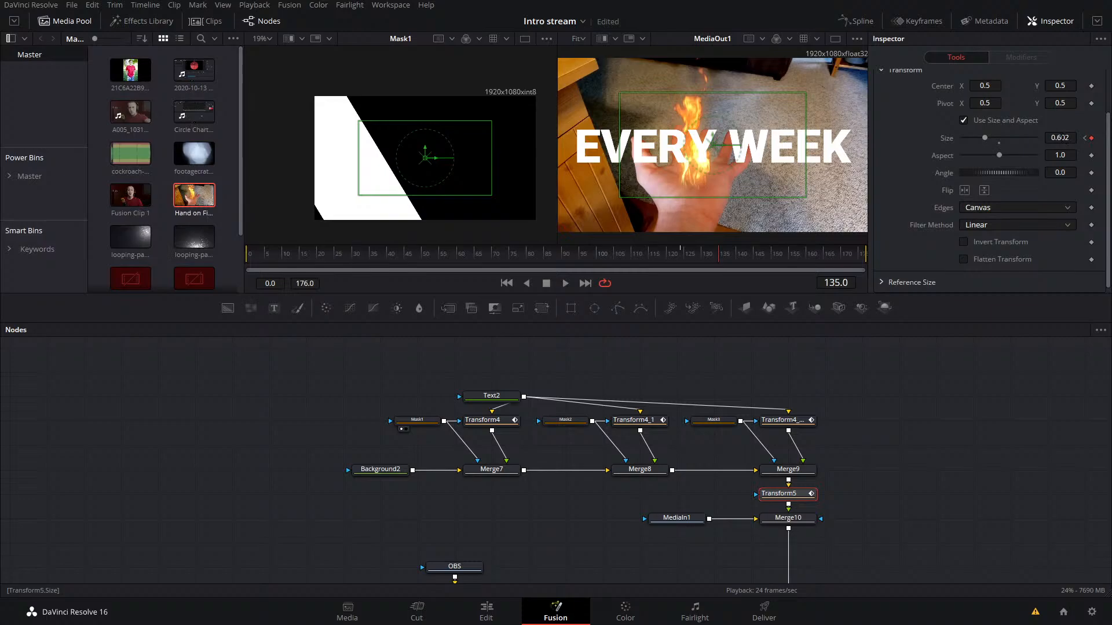
left_click_drag(987, 139, 987, 138)
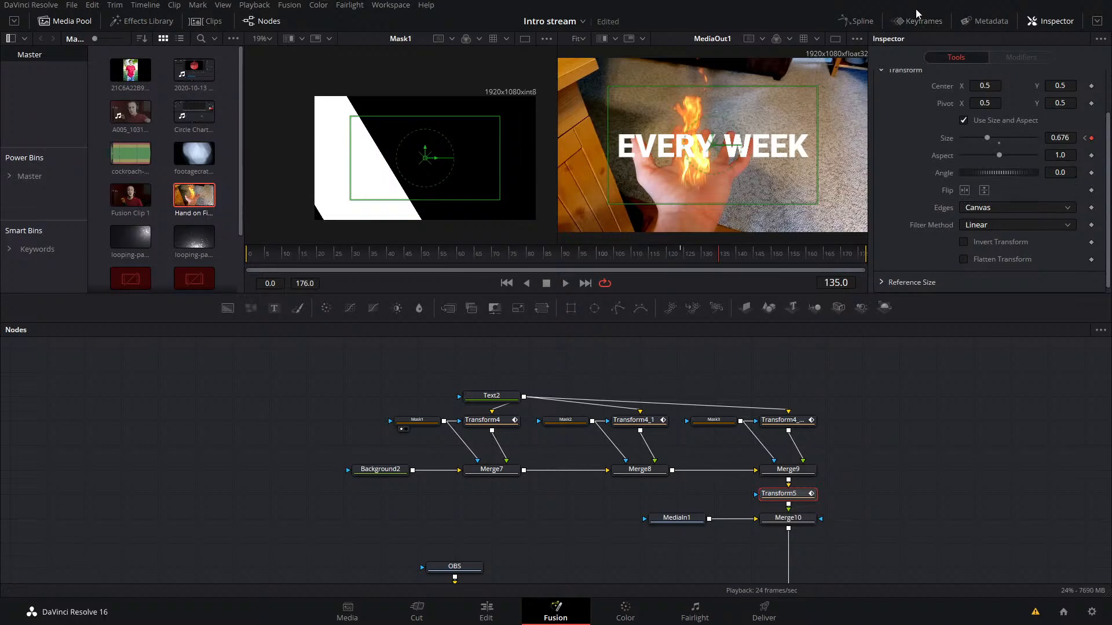
Step: Smooth Transform5's Size curve in the Spline editor with Ease In 82.0 and Ease Out 83.9
left_click(856, 21)
left_click_drag(285, 472, 228, 460)
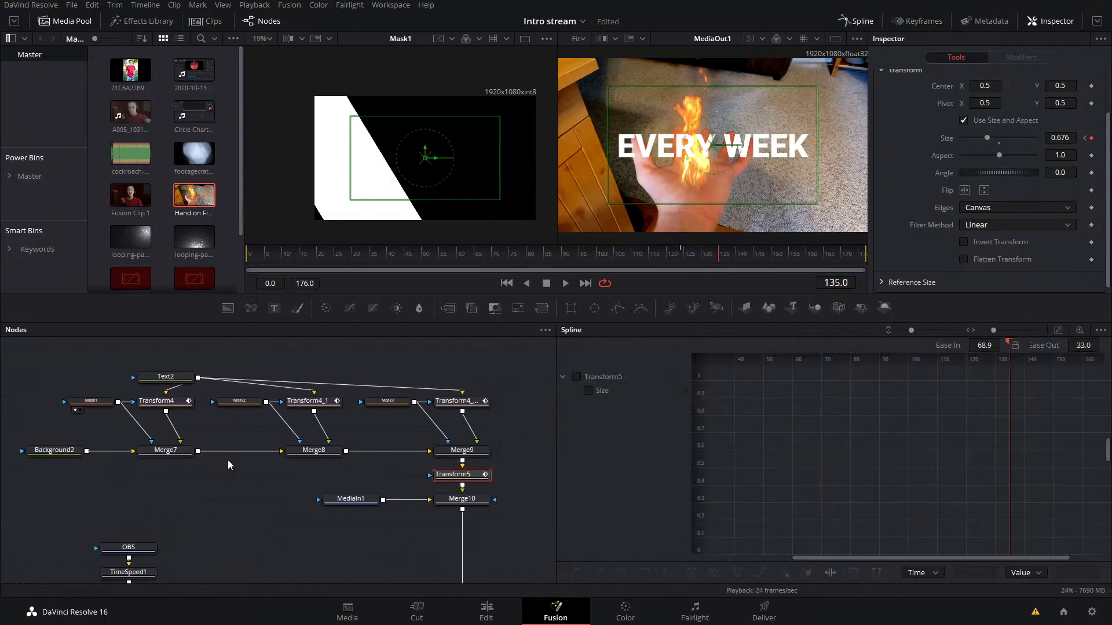
left_click(479, 473)
left_click_drag(1056, 443, 943, 503)
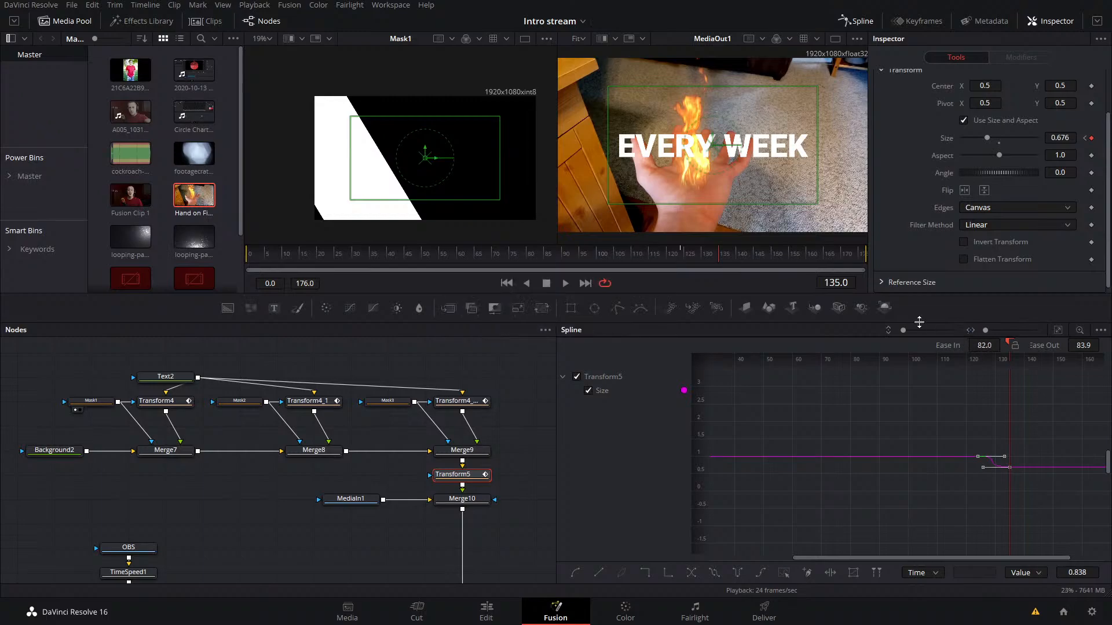
Step: Close the Spline editor and enable Motion Blur in Transform5's settings
left_click(854, 22)
scroll(955, 173, "up", 2)
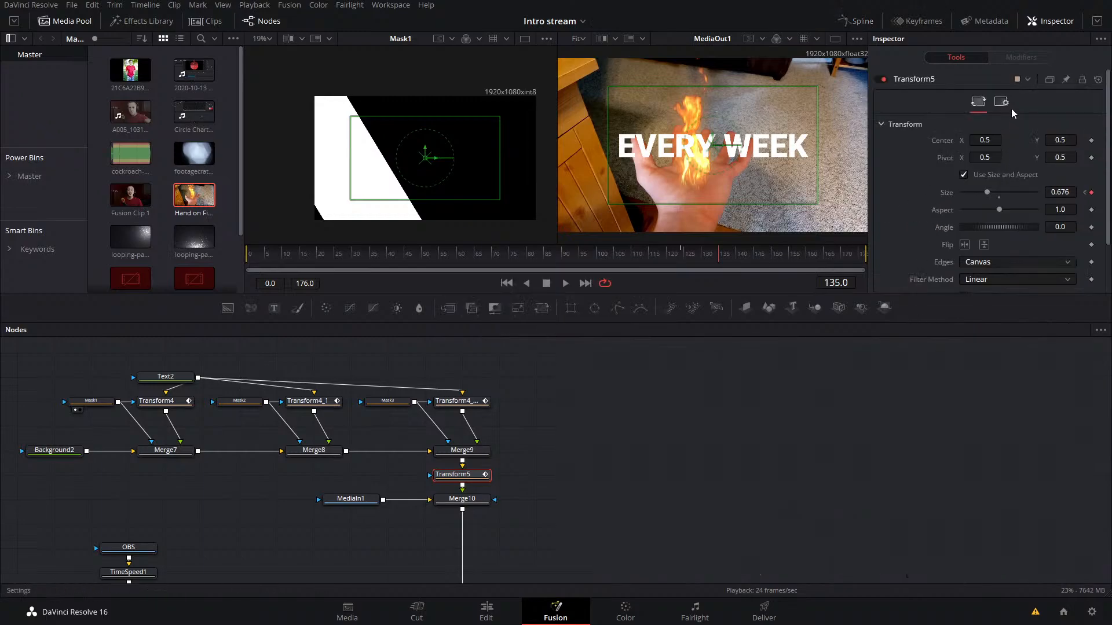
left_click(1002, 102)
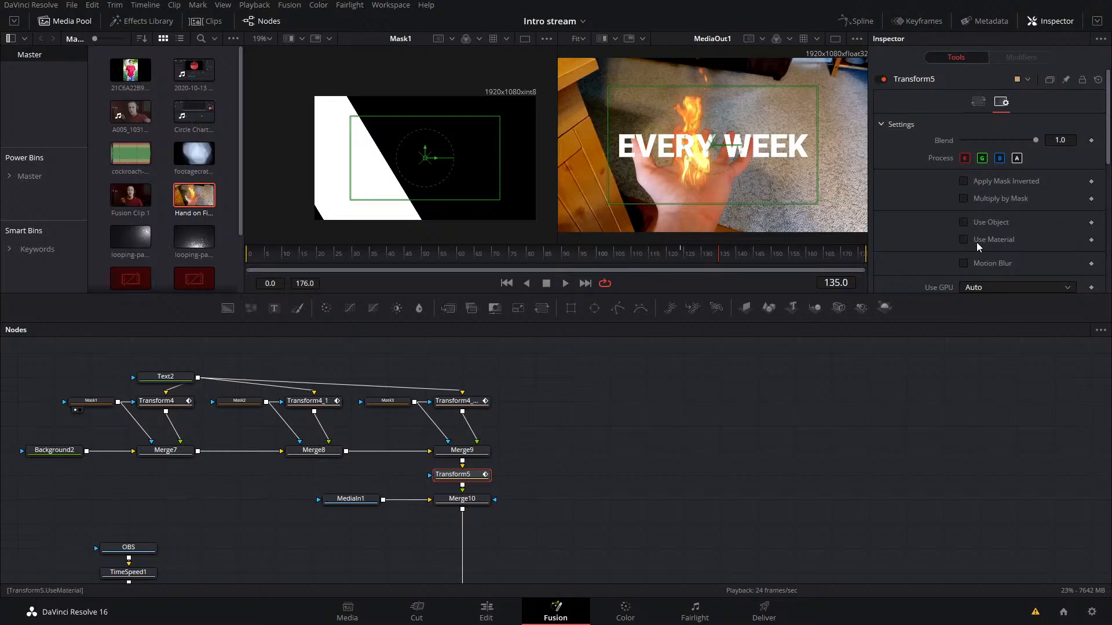
left_click(975, 264)
Step: Play back the EVERY WEEK title animation from just before frame 100 and select the MediaOut1 node
left_click(684, 255)
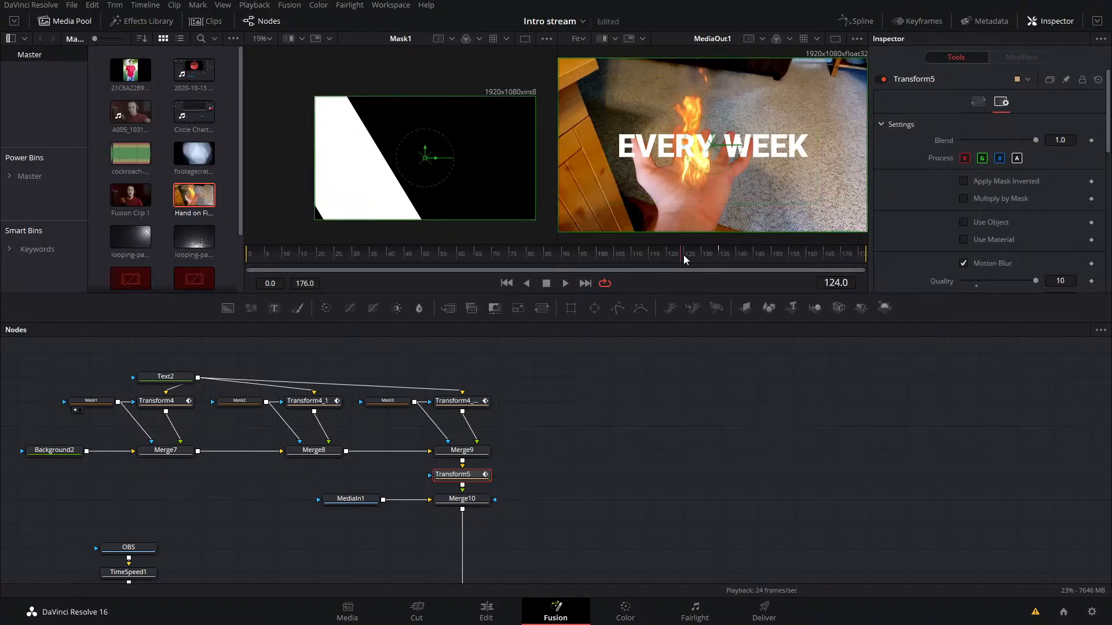
key("space")
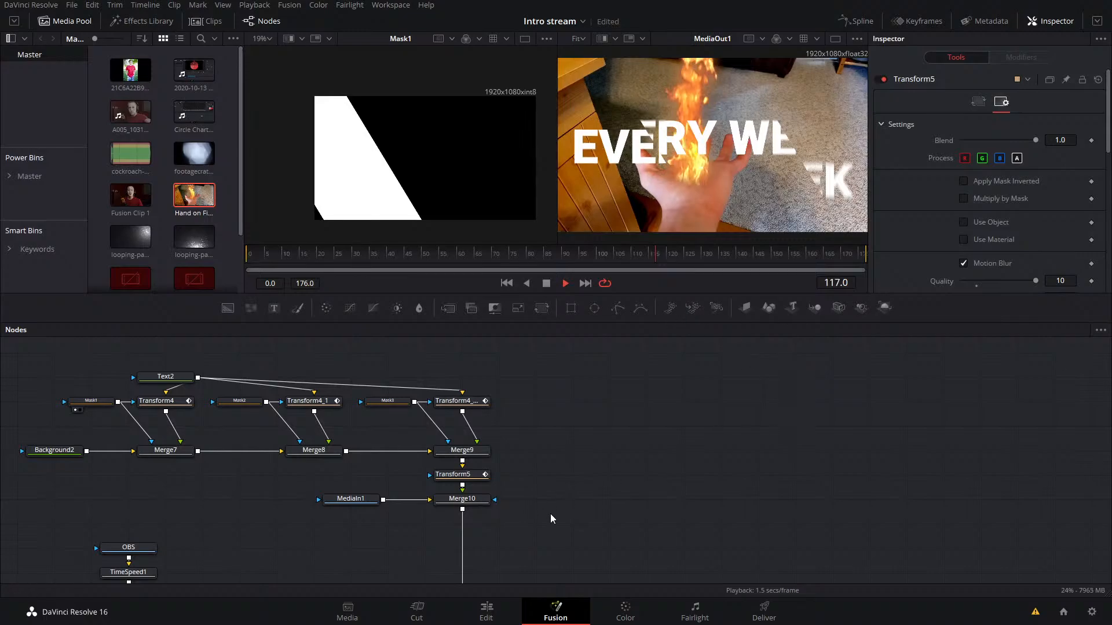
left_click_drag(633, 518, 439, 244)
left_click_drag(782, 545, 713, 348)
left_click(781, 480)
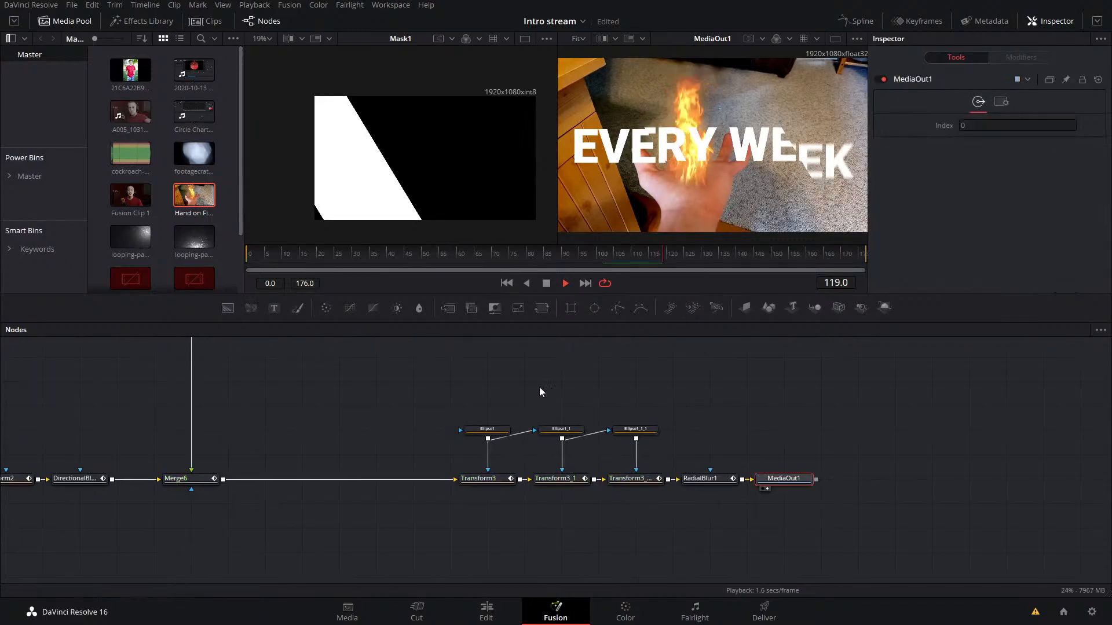
left_click_drag(596, 255, 606, 260)
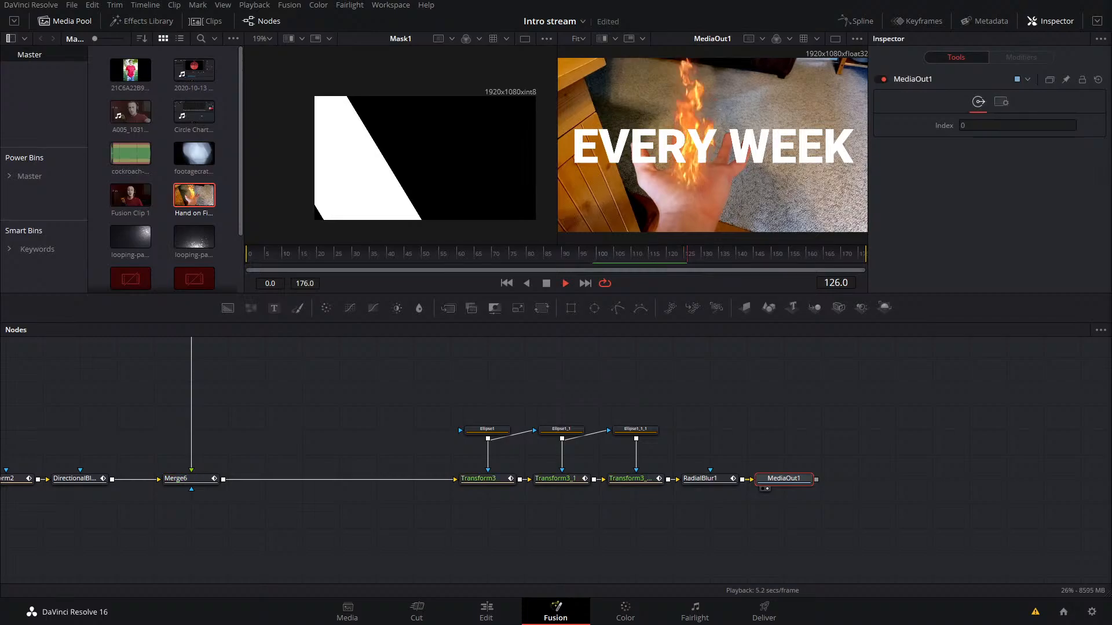
Step: Examine the node flow from the title branch through Merge10 and Merge6 to MediaOut1, and replay the cached title animation
left_click_drag(752, 472, 1097, 596)
left_click_drag(585, 431, 987, 576)
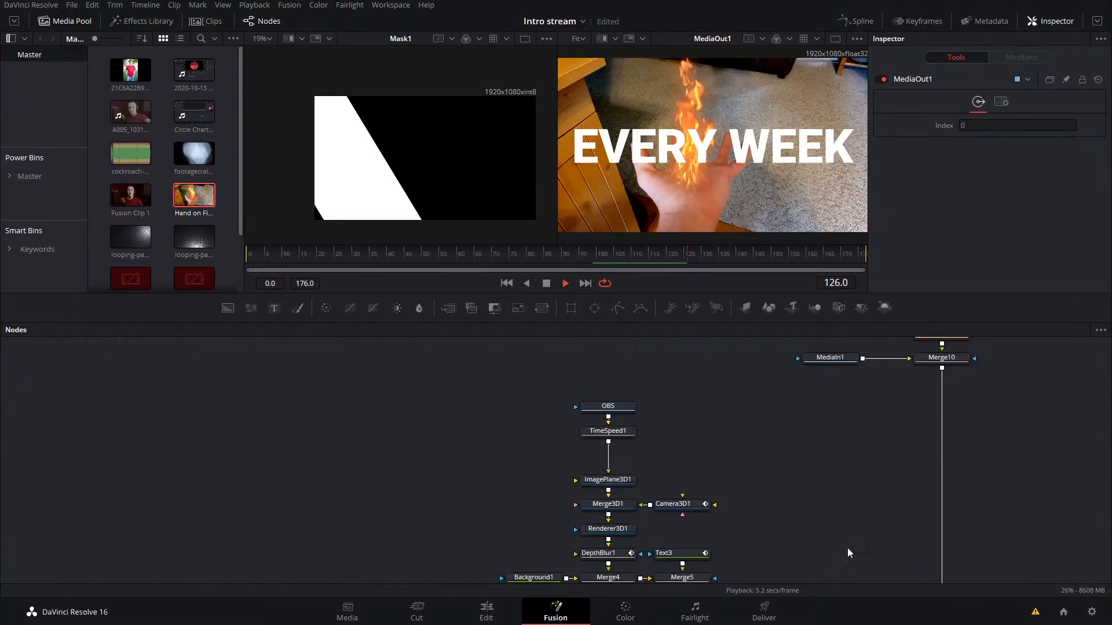
left_click_drag(727, 452, 471, 561)
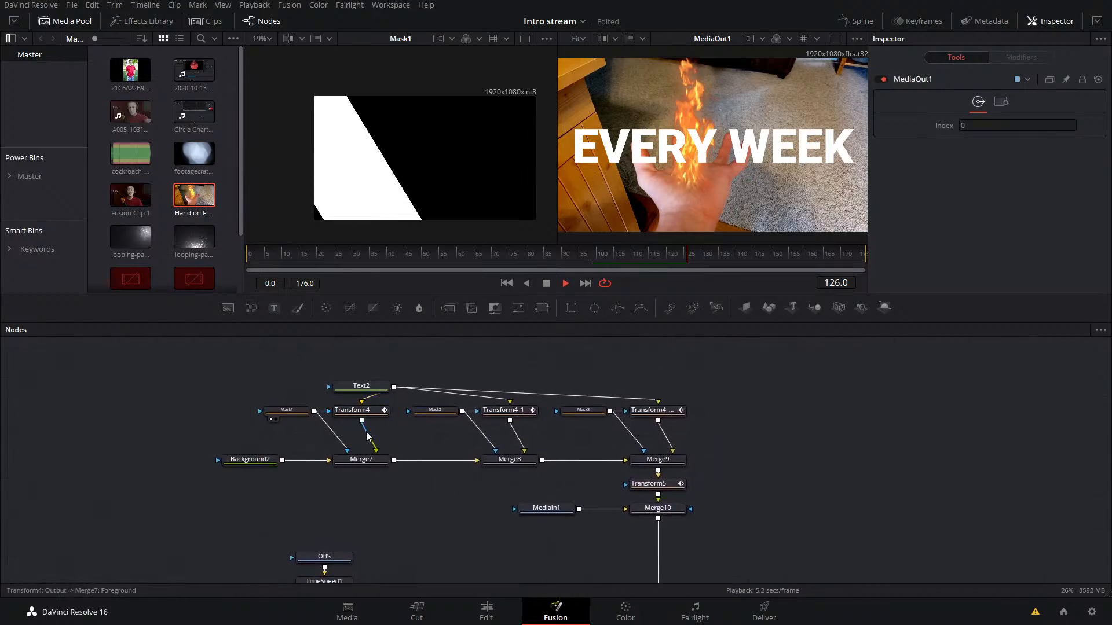
left_click_drag(929, 467, 899, 349)
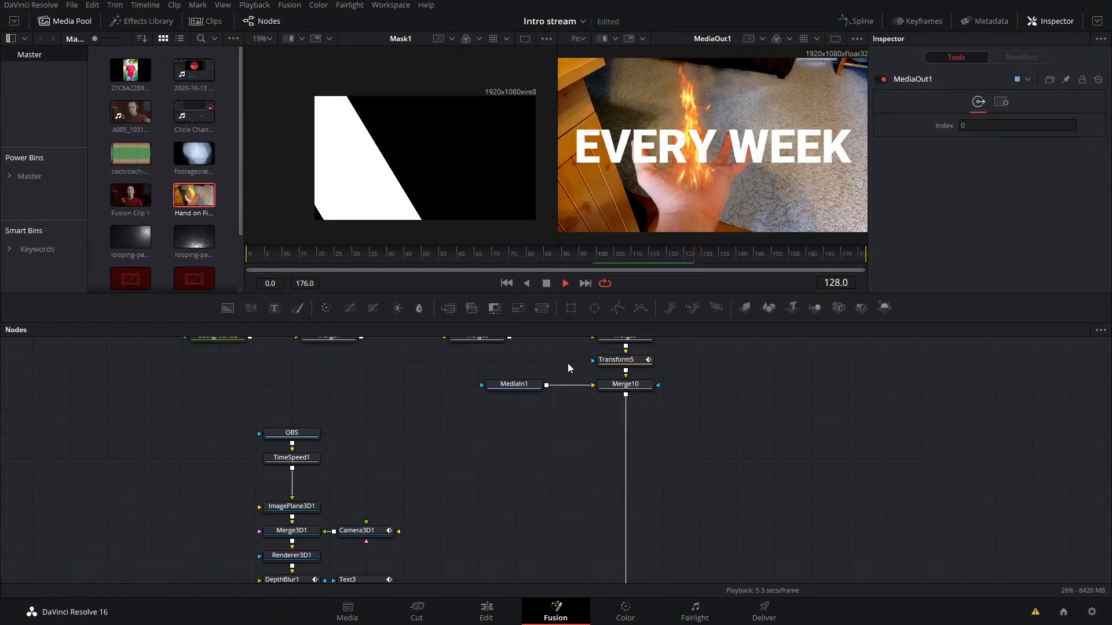
left_click_drag(892, 499, 884, 391)
left_click_drag(930, 507, 813, 380)
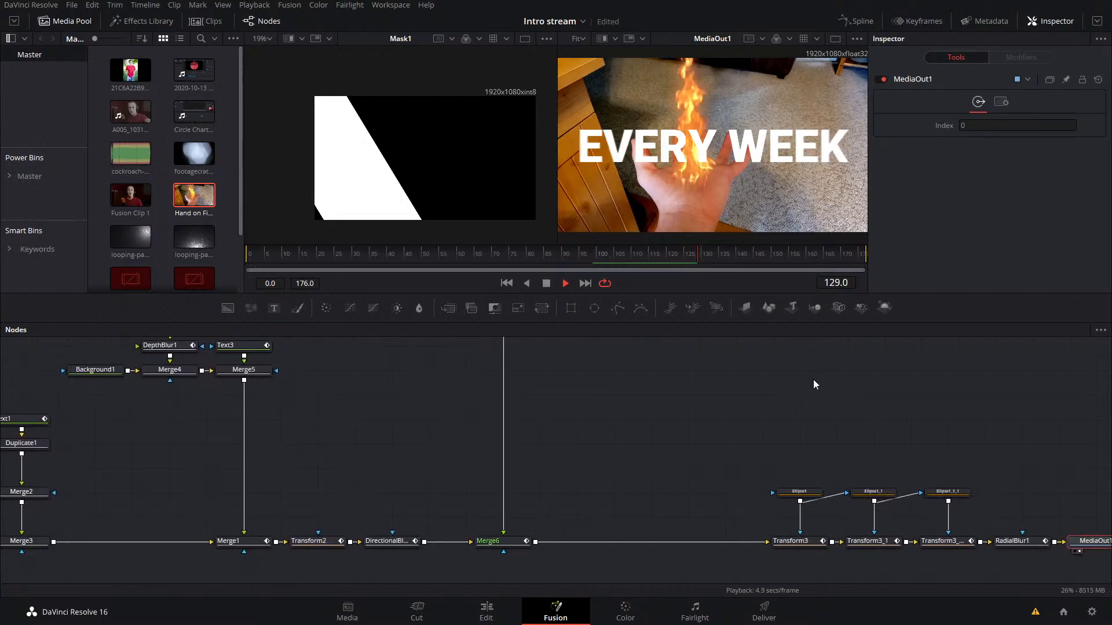
left_click_drag(1073, 504, 881, 447)
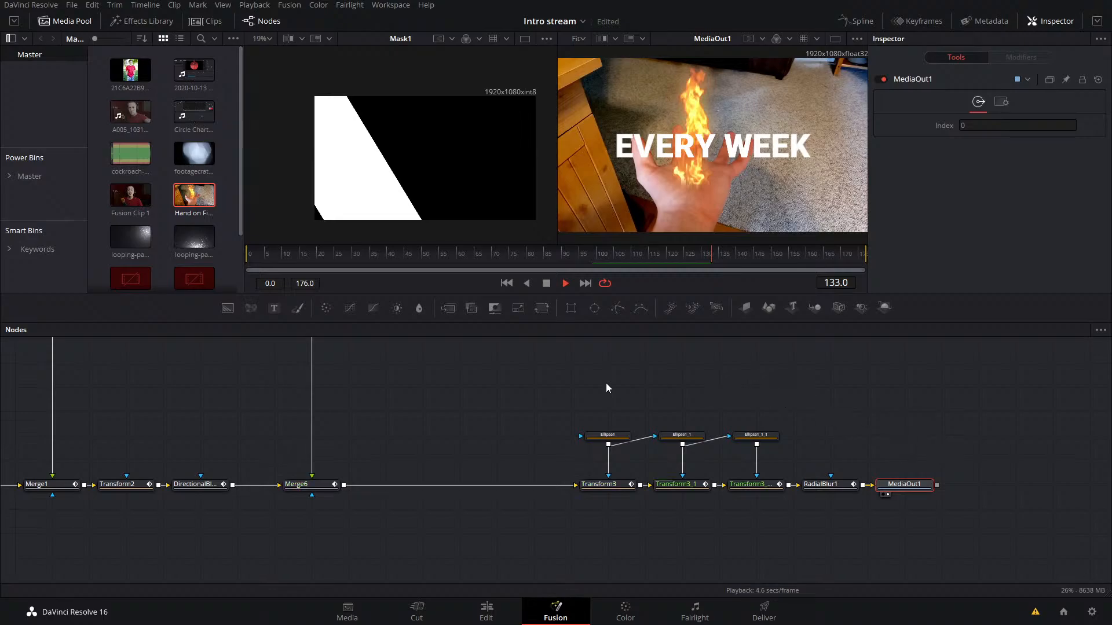
left_click_drag(606, 388, 481, 124)
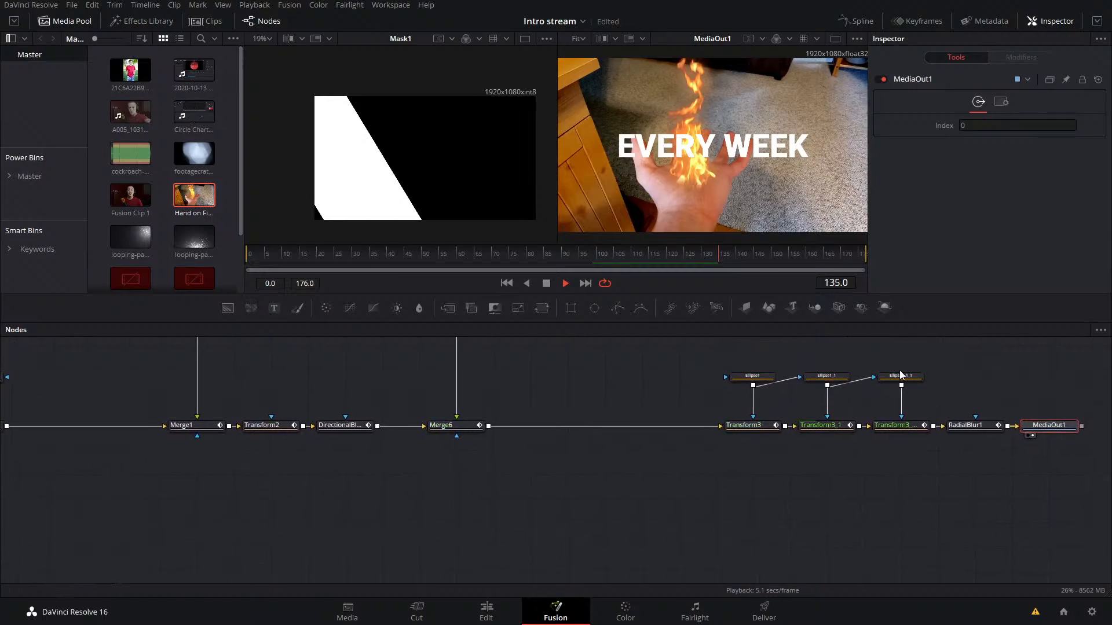
left_click_drag(901, 375, 779, 380)
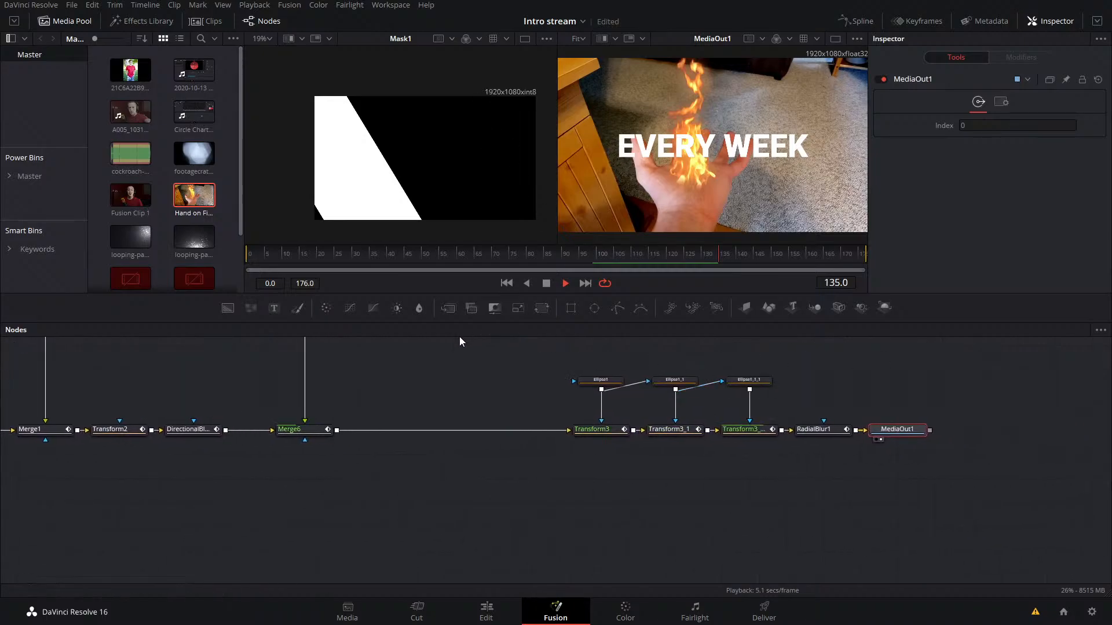
left_click(599, 253)
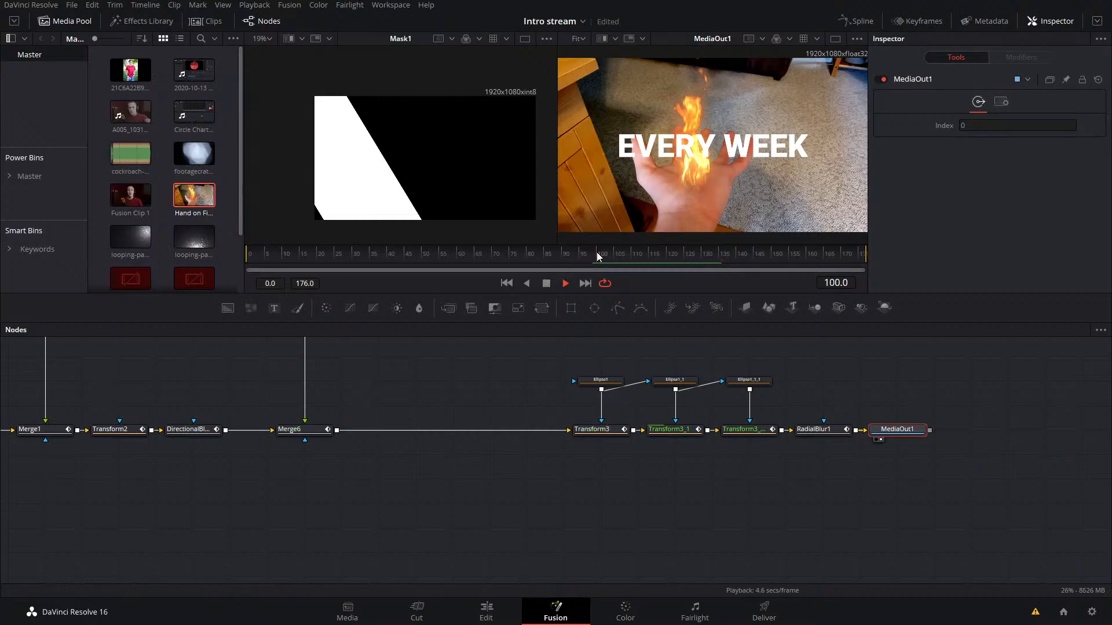
left_click(546, 283)
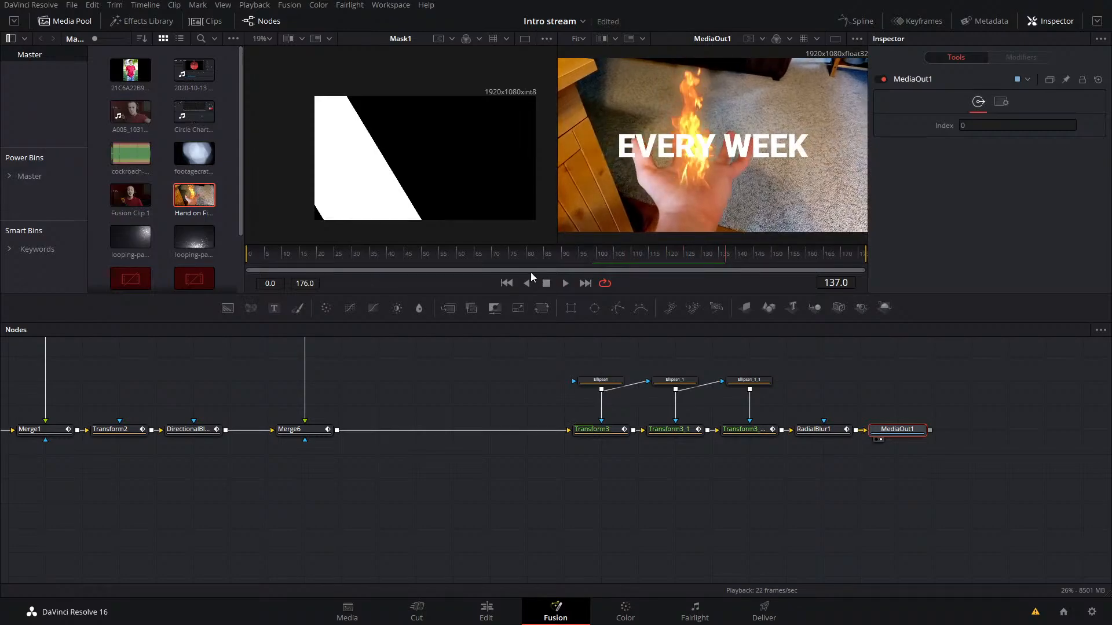
Step: Try inserting copies of the webcam's ColorCurves1, Grain1, Scanlines1, BrightnessContrast1 and Blur1 nodes between MediaIn1 and Merge10
left_click_drag(384, 404, 1058, 493)
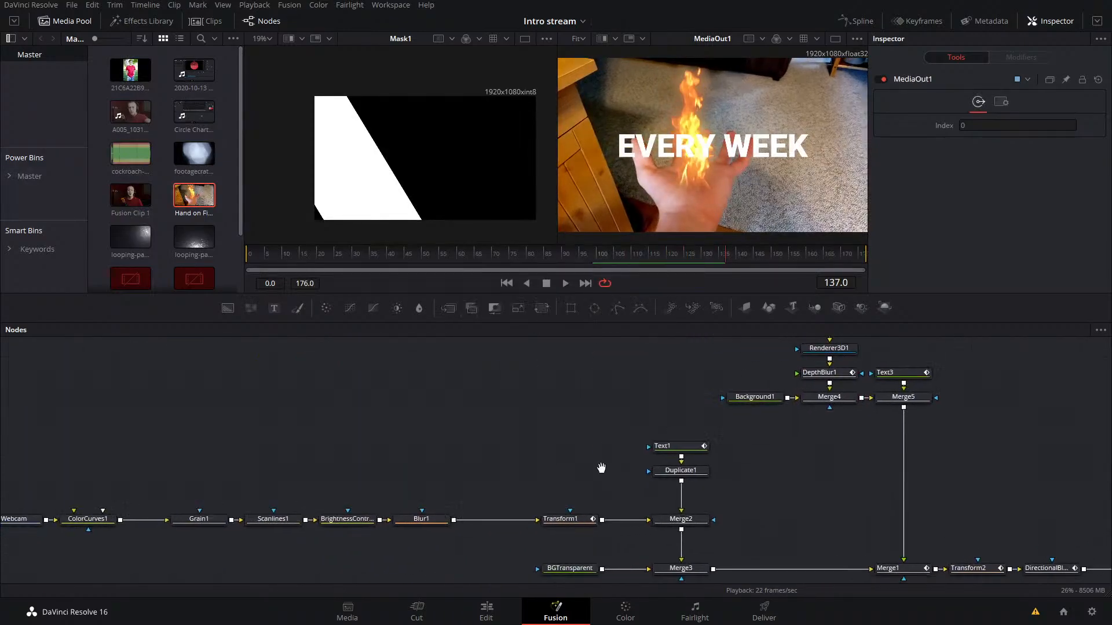
left_click_drag(577, 488, 208, 537)
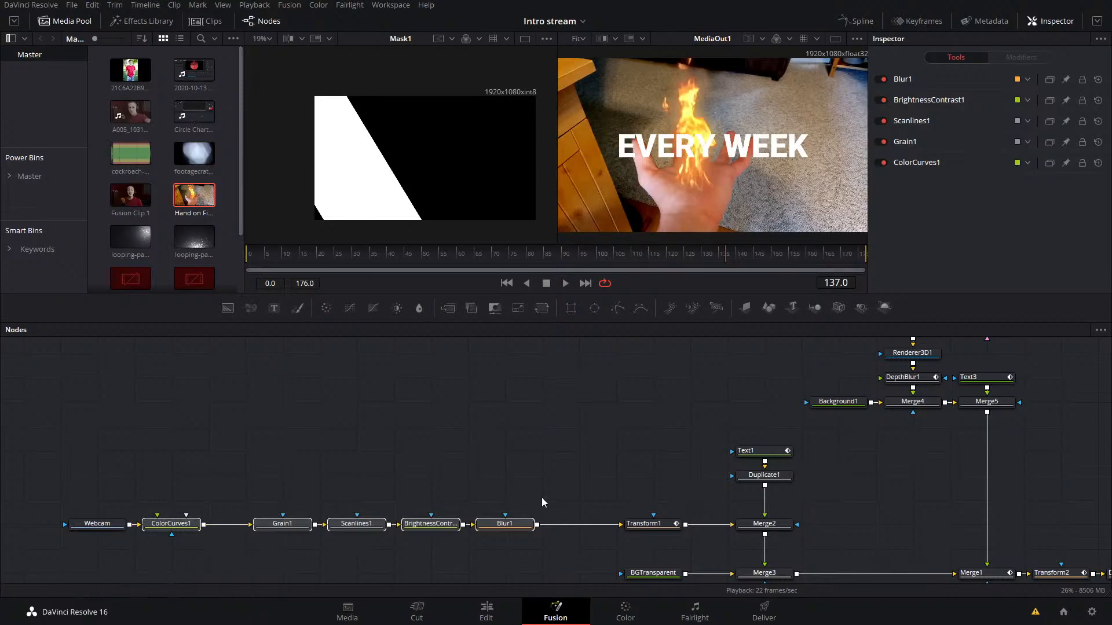
left_click_drag(927, 417, 685, 548)
left_click_drag(783, 488, 720, 616)
left_click_drag(833, 446, 425, 445)
key("ctrl+v")
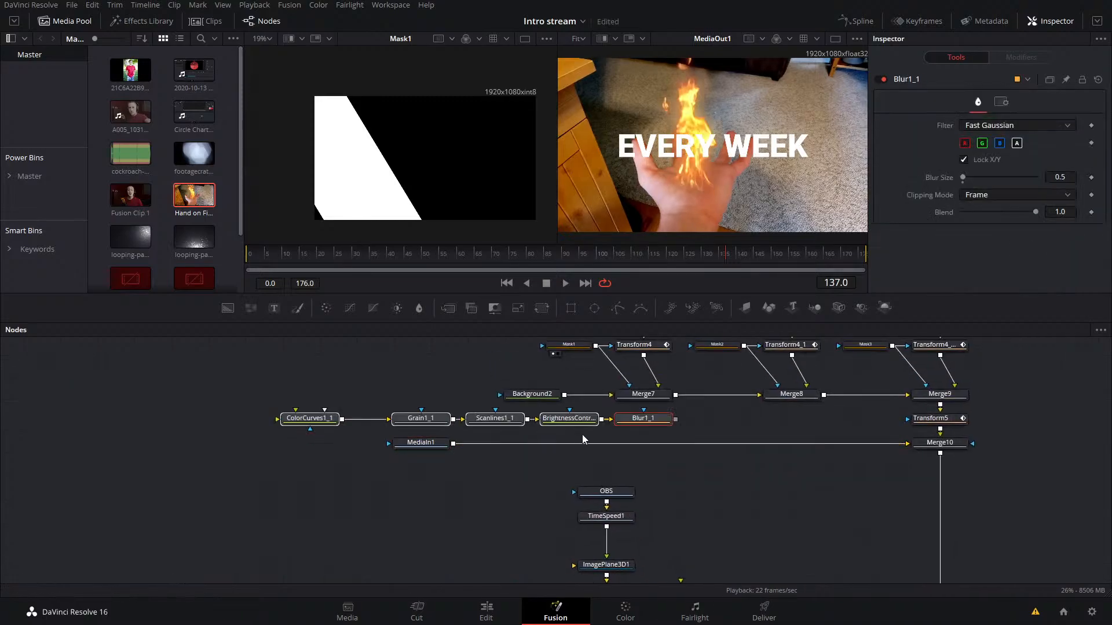
left_click_drag(649, 423, 541, 446)
left_click_drag(900, 449, 926, 445)
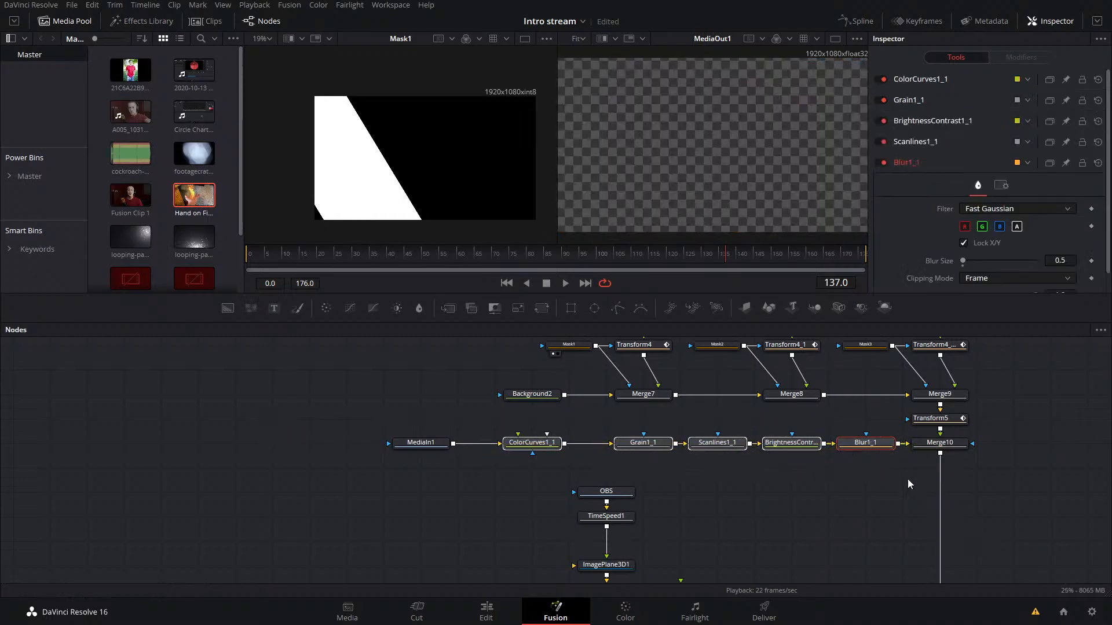
Step: Delete the copied effect nodes from ColorCurves1_1 to Blur1_1 between MediaIn1 and Merge10
left_click(812, 502)
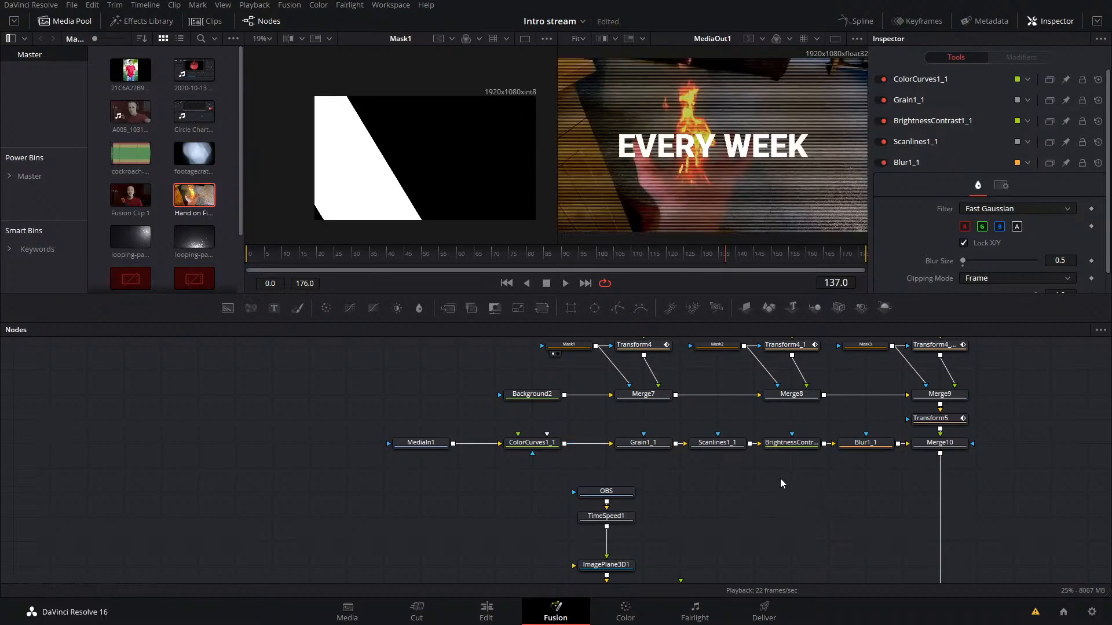
left_click(701, 445)
left_click_drag(880, 461, 503, 426)
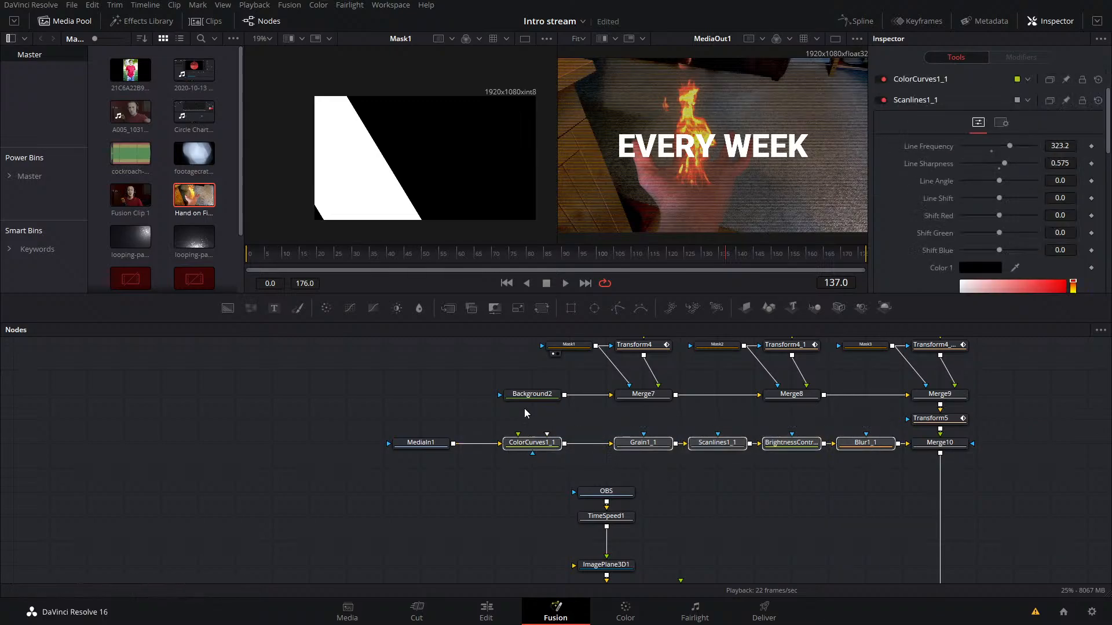
key("Delete")
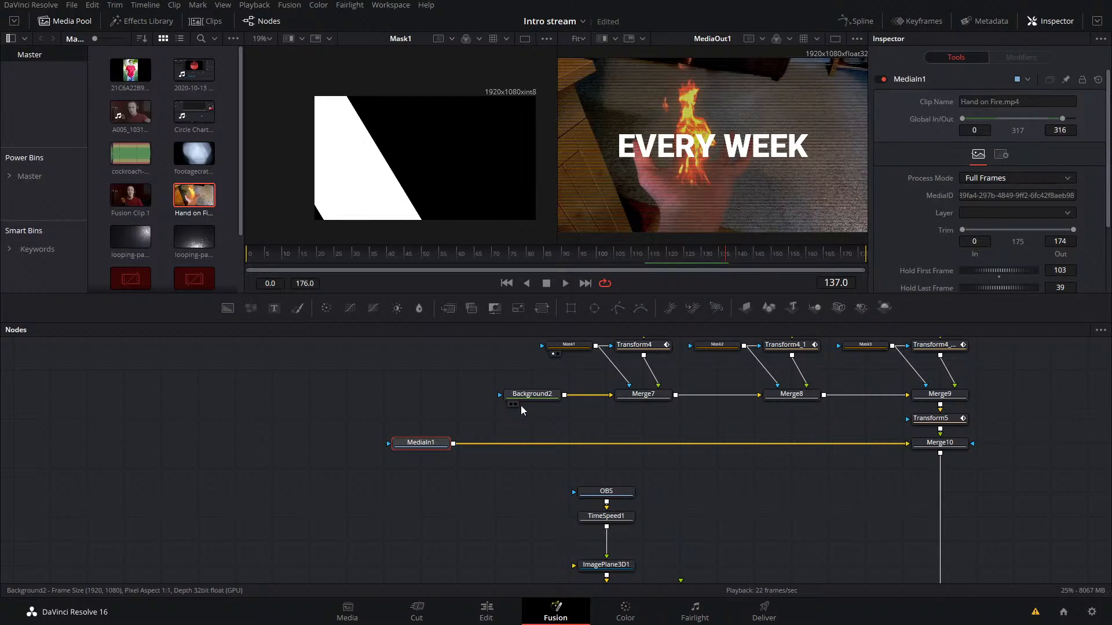